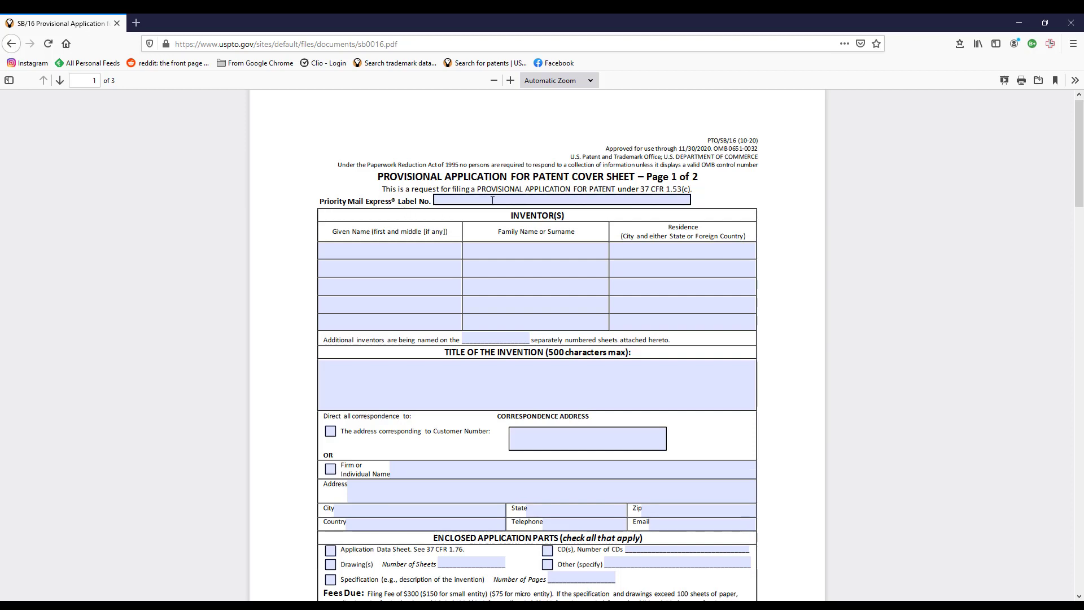
Enter the inventor's given and family name, residence USA, and 0 additional inventor sheets.
{"action": "left_click", "coordinate": [352, 251]}
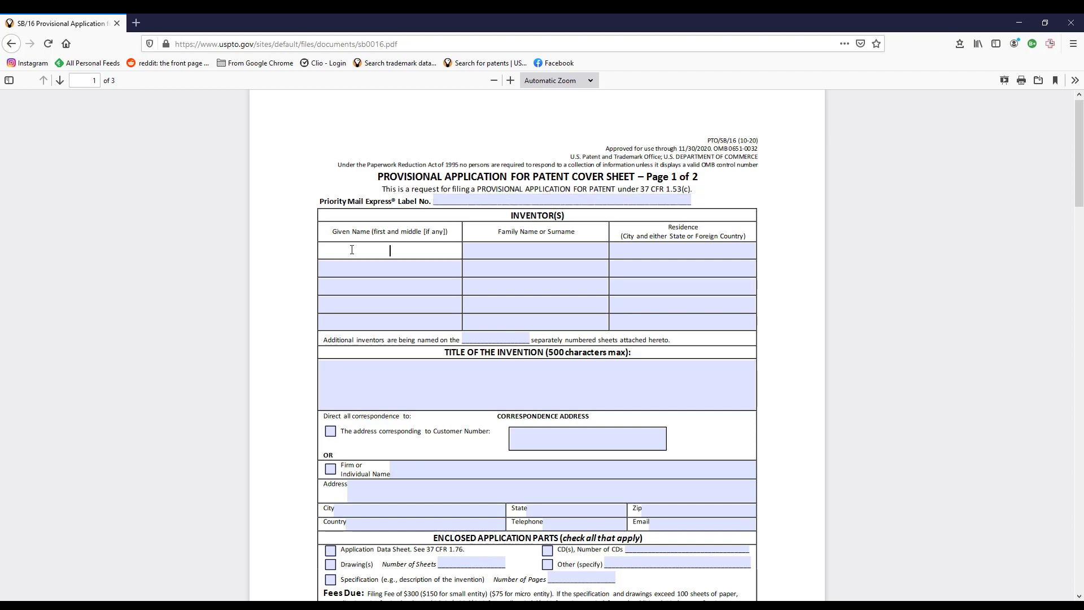
{"action": "key", "text": "Tab"}
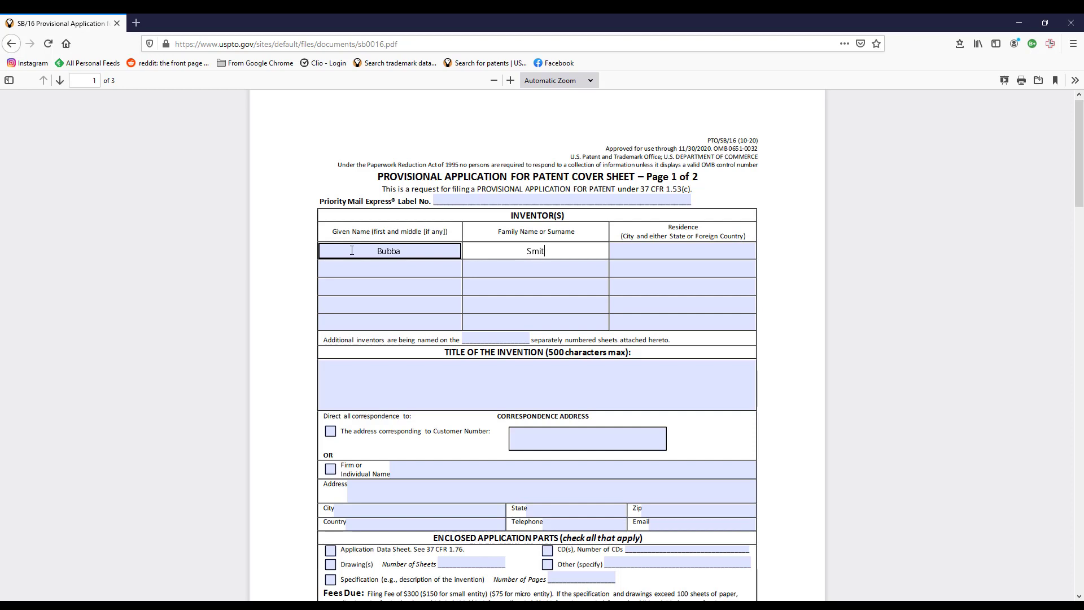
{"action": "key", "text": "Tab"}
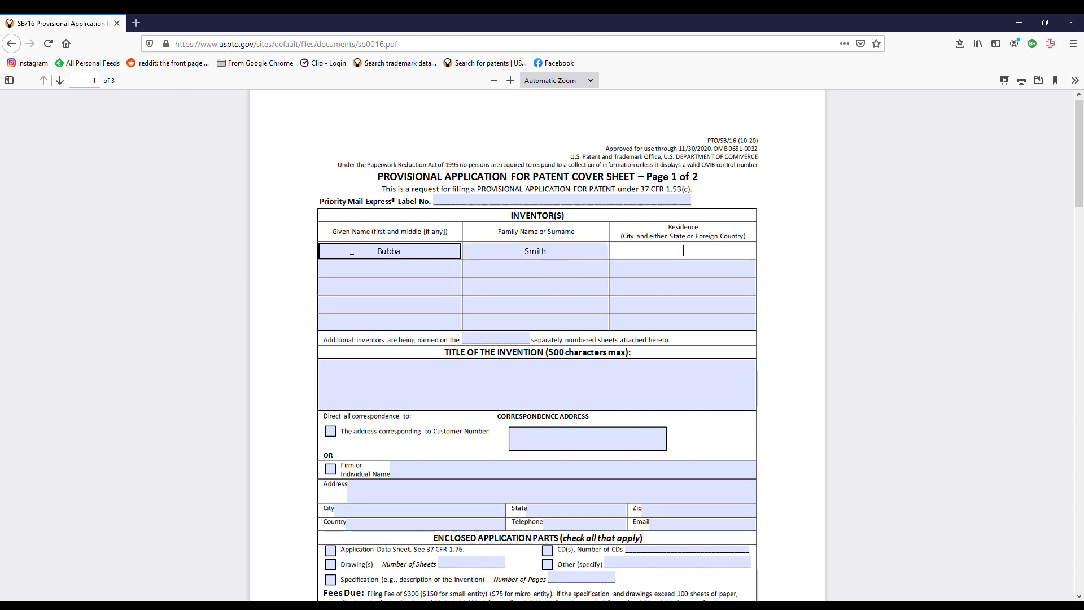
{"action": "type", "text": "USA"}
{"action": "left_click", "coordinate": [503, 338]}
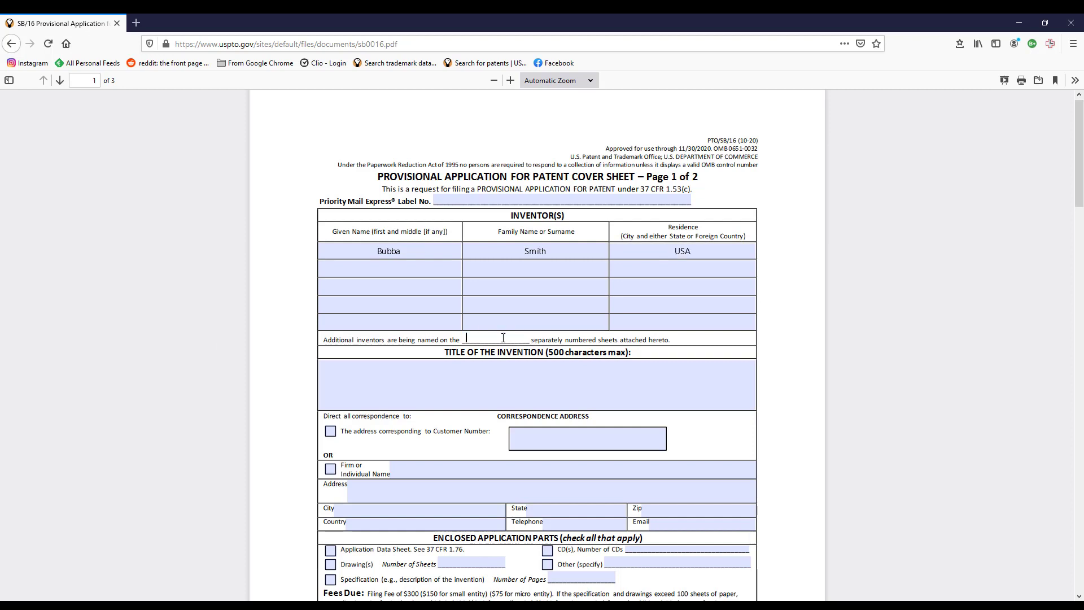
{"action": "type", "text": "0"}
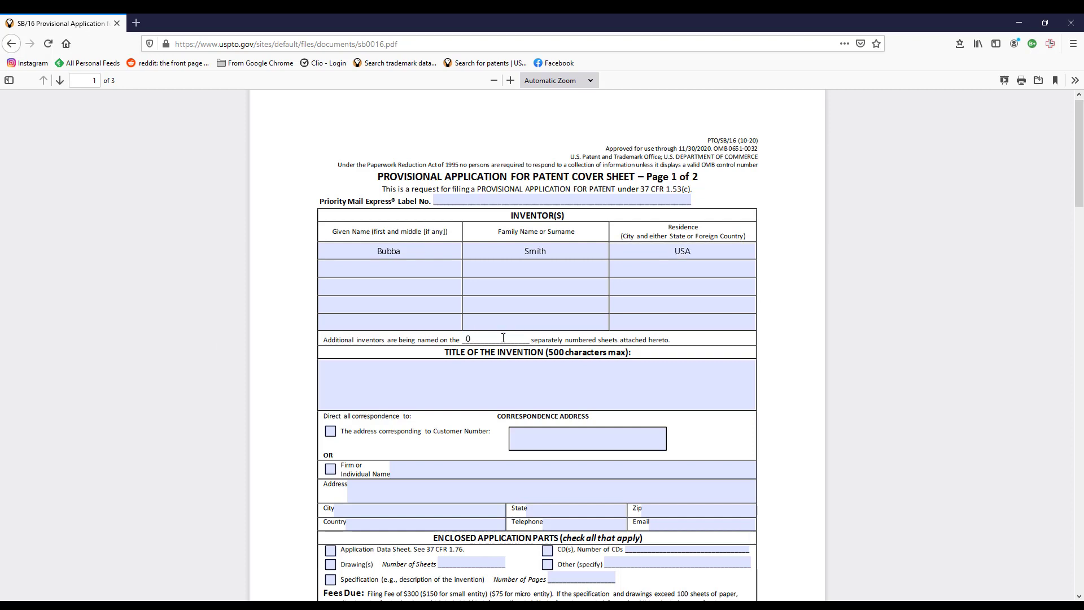
Enter the invention title 'System and Method for Filing a Provisional Application'.
{"action": "left_click", "coordinate": [464, 368]}
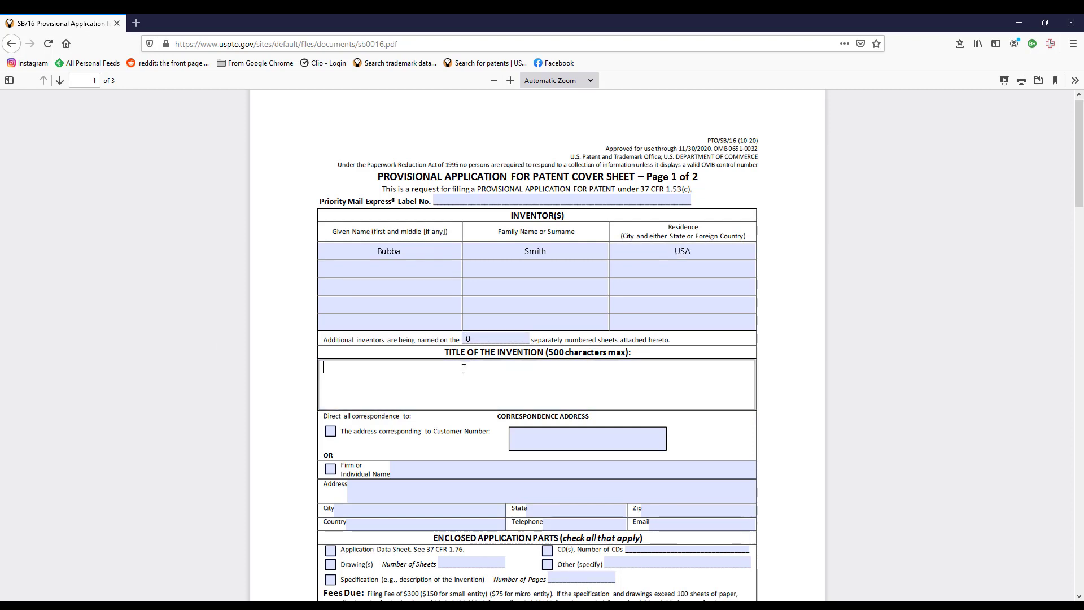
{"action": "type", "text": "This is Just a Sampl"}
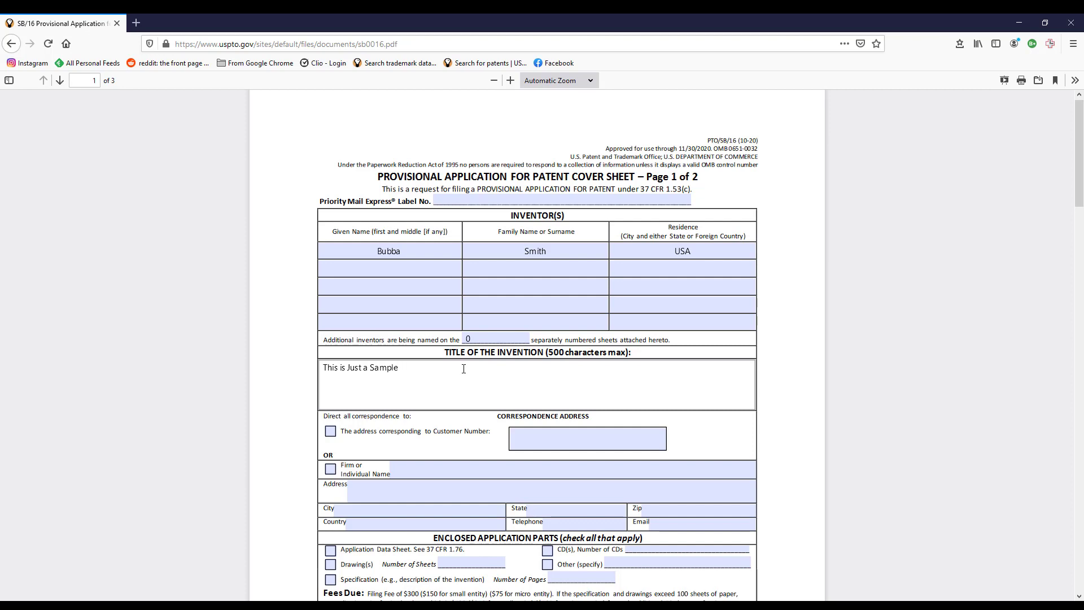
{"action": "type", "text": "e"}
{"action": "key", "text": "BackSpace"}
{"action": "key", "text": "BackSpace"}
{"action": "key", "text": "BackSpace"}
{"action": "key", "text": "BackSpace"}
{"action": "key", "text": "BackSpace"}
{"action": "key", "text": "BackSpace"}
{"action": "key", "text": "BackSpace"}
{"action": "key", "text": "BackSpace"}
{"action": "key", "text": "BackSpace"}
{"action": "key", "text": "BackSpace"}
{"action": "key", "text": "BackSpace"}
{"action": "key", "text": "BackSpace"}
{"action": "key", "text": "BackSpace"}
{"action": "key", "text": "BackSpace"}
{"action": "key", "text": "BackSpace"}
{"action": "key", "text": "BackSpace"}
{"action": "key", "text": "BackSpace"}
{"action": "key", "text": "BackSpace"}
{"action": "key", "text": "BackSpace"}
{"action": "key", "text": "BackSpace"}
{"action": "type", "text": "System and Me"}
{"action": "type", "text": "thod fo"}
{"action": "type", "text": "Th"}
{"action": "key", "text": "BackSpace"}
{"action": "key", "text": "BackSpace"}
{"action": "type", "text": "Fiul"}
{"action": "type", "text": "ling a Provid"}
{"action": "type", "text": "sional"}
{"action": "type", "text": " Application"}
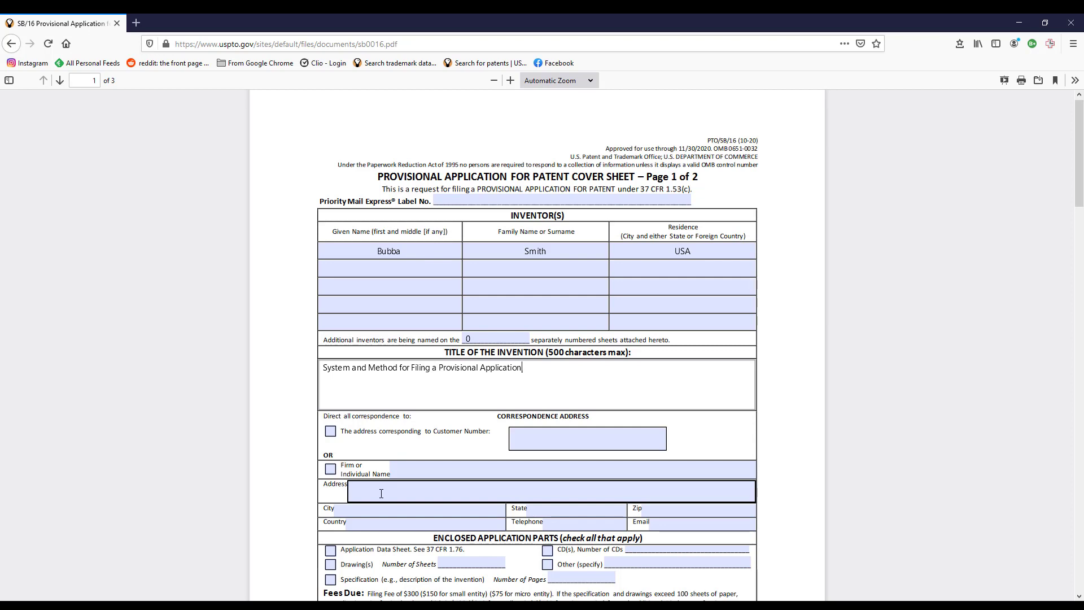
Direct correspondence to a firm or individual and enter the contact's name.
{"action": "left_click", "coordinate": [330, 470]}
{"action": "left_click", "coordinate": [446, 471]}
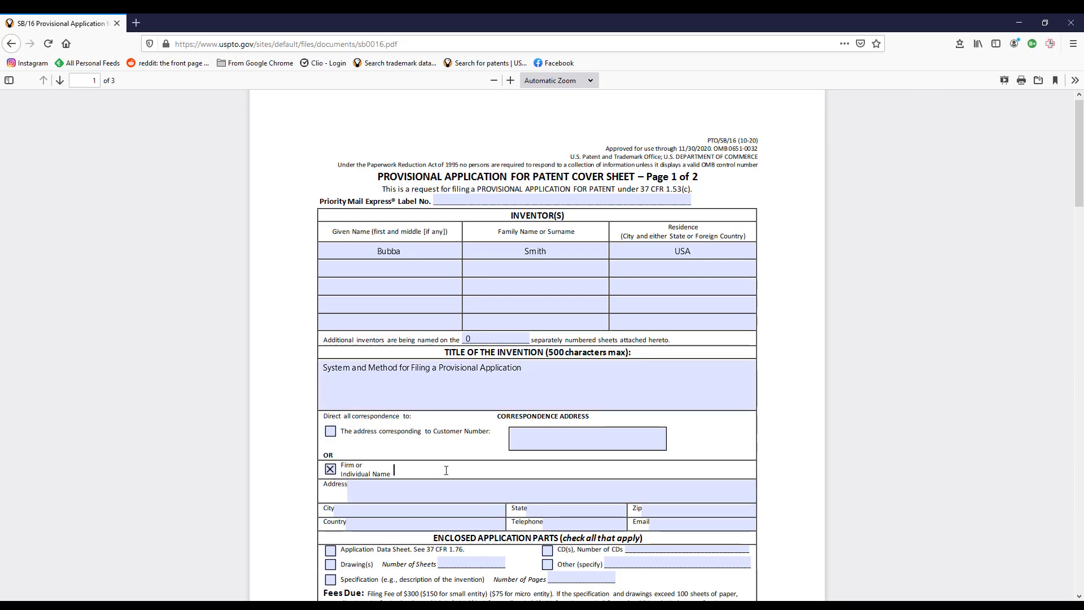
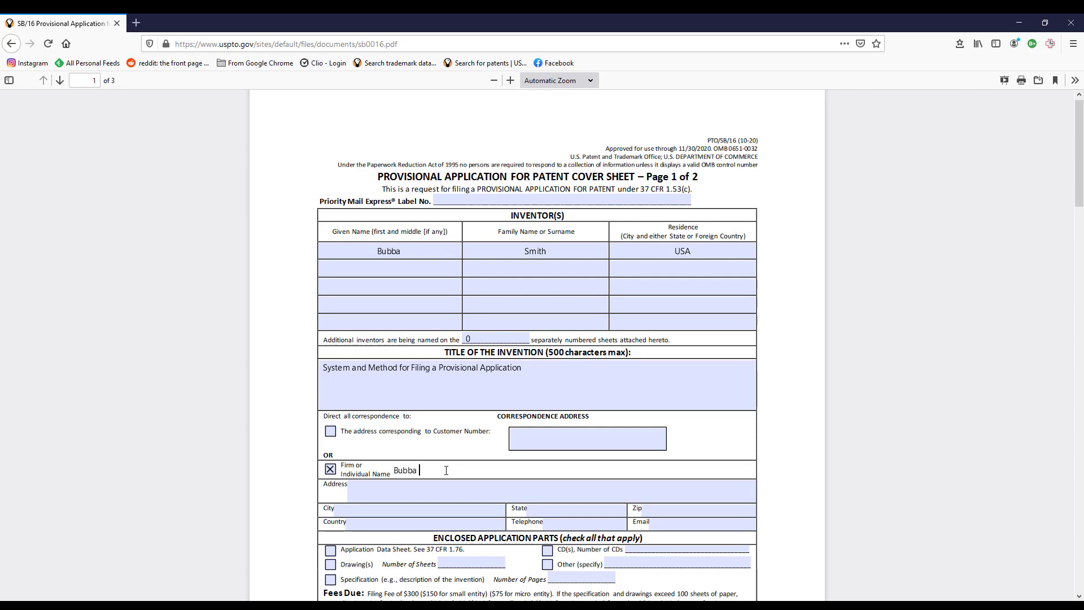
Fill in the contact's street address, city, state, ZIP code and country USA.
{"action": "key", "text": "Tab"}
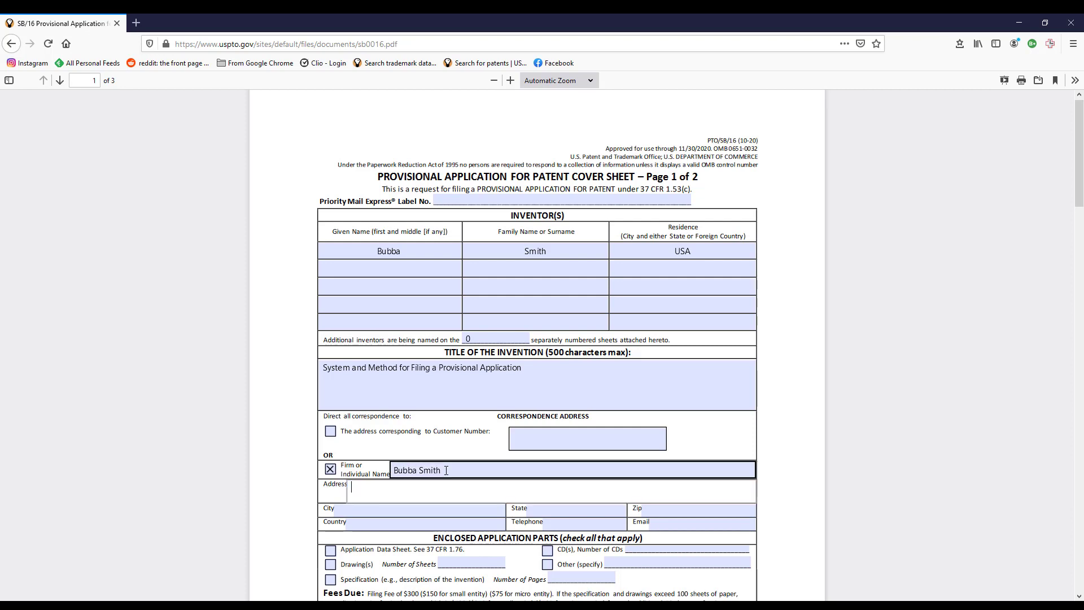
{"action": "type", "text": "1234 N. Main"}
{"action": "key", "text": "Tab"}
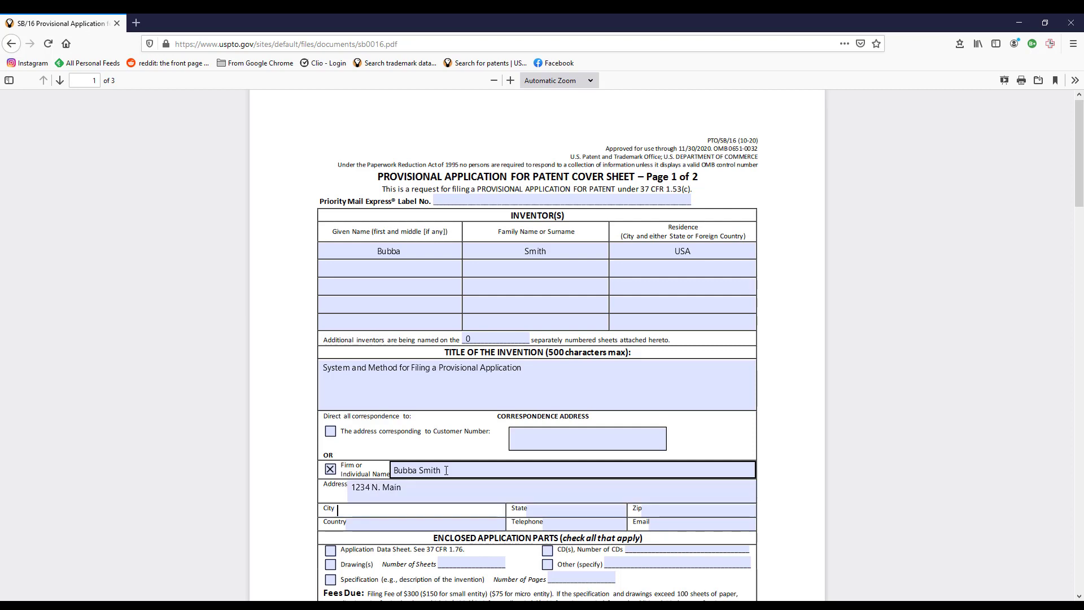
{"action": "type", "text": "Timbuktu"}
{"action": "key", "text": "Tab"}
{"action": "type", "text": "AZ"}
{"action": "key", "text": "Tab"}
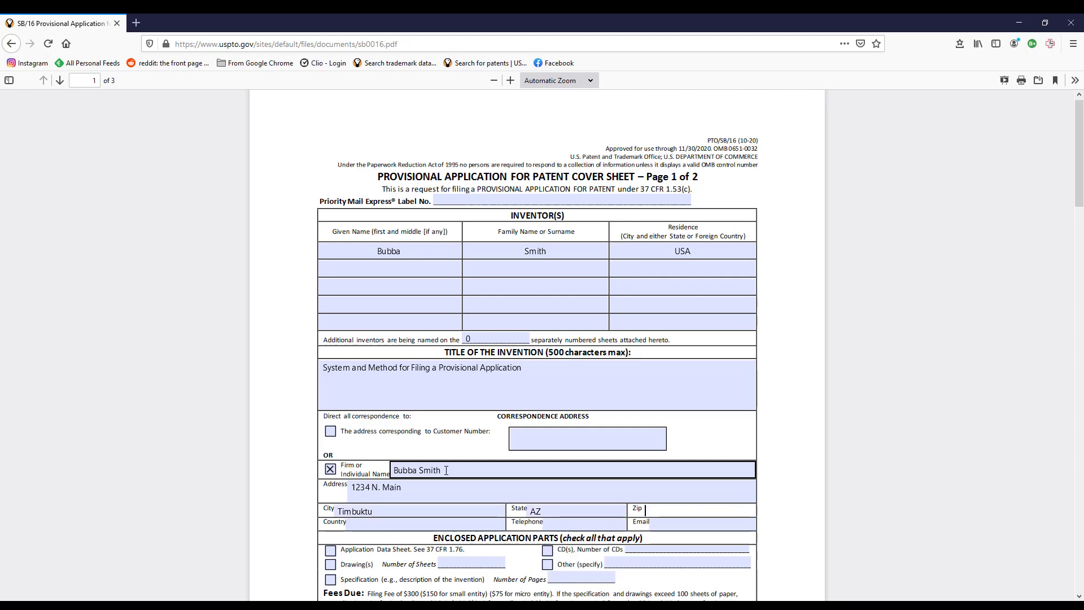
{"action": "type", "text": "85653"}
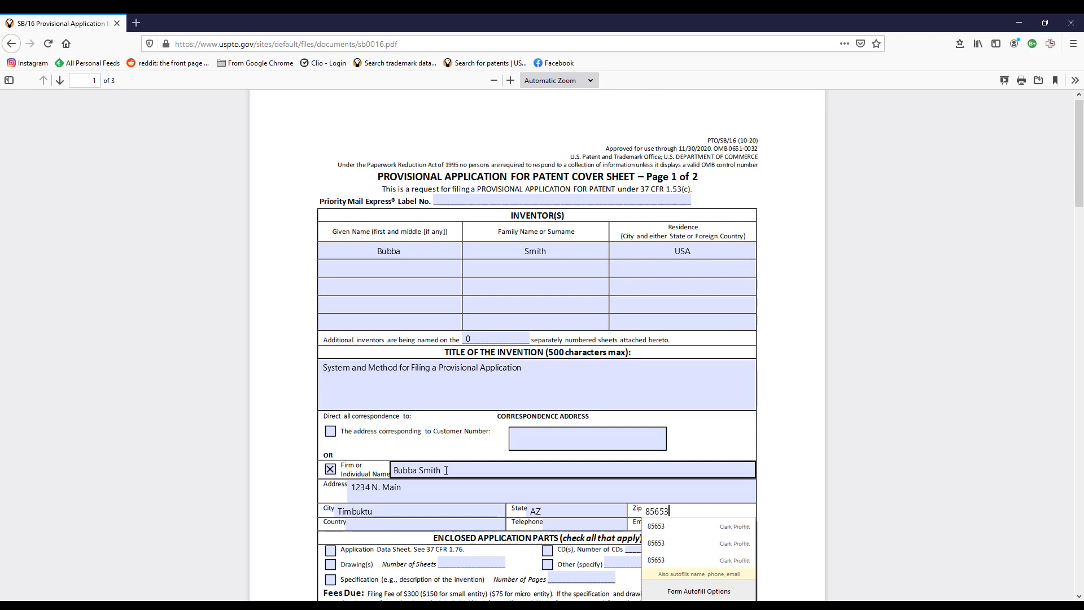
{"action": "left_click", "coordinate": [394, 526]}
{"action": "type", "text": "USA"}
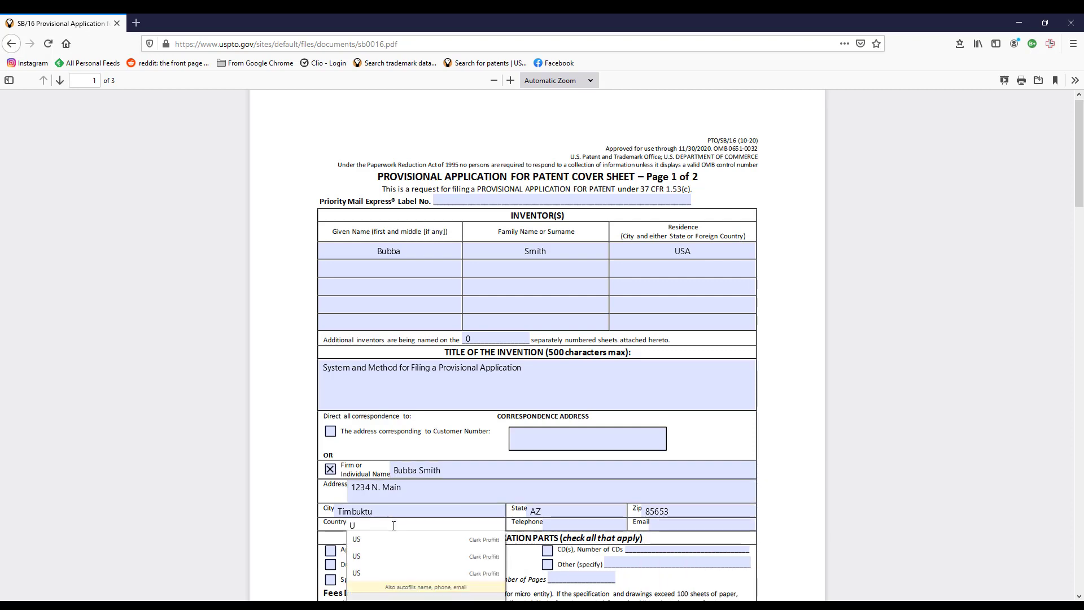
{"action": "key", "text": "Tab"}
{"action": "key", "text": "Tab"}
{"action": "key", "text": "Tab"}
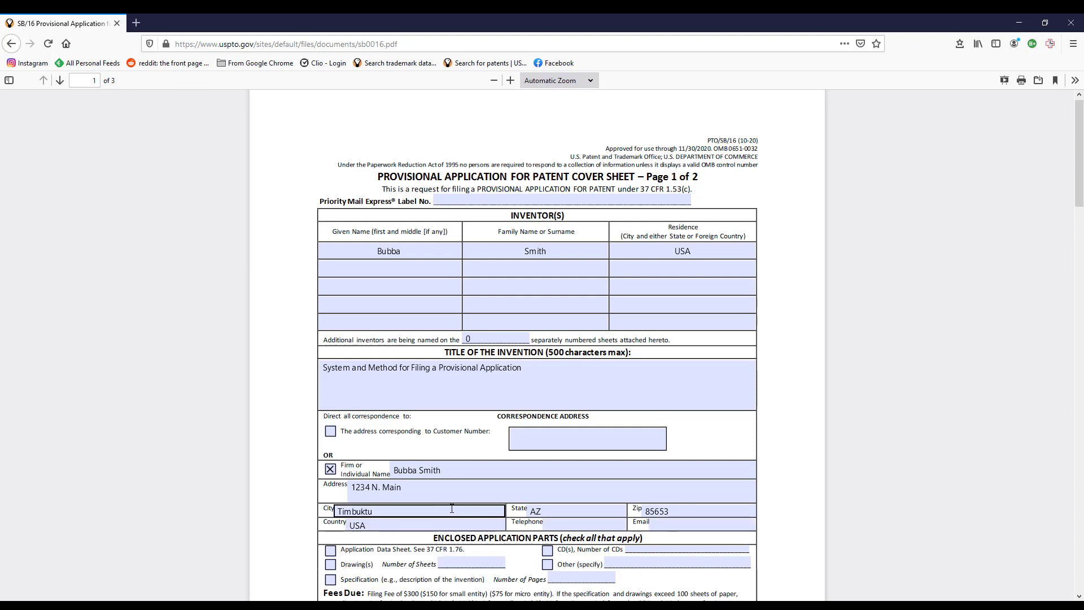
{"action": "scroll", "coordinate": [666, 485], "scroll_direction": "down", "scroll_amount": 4}
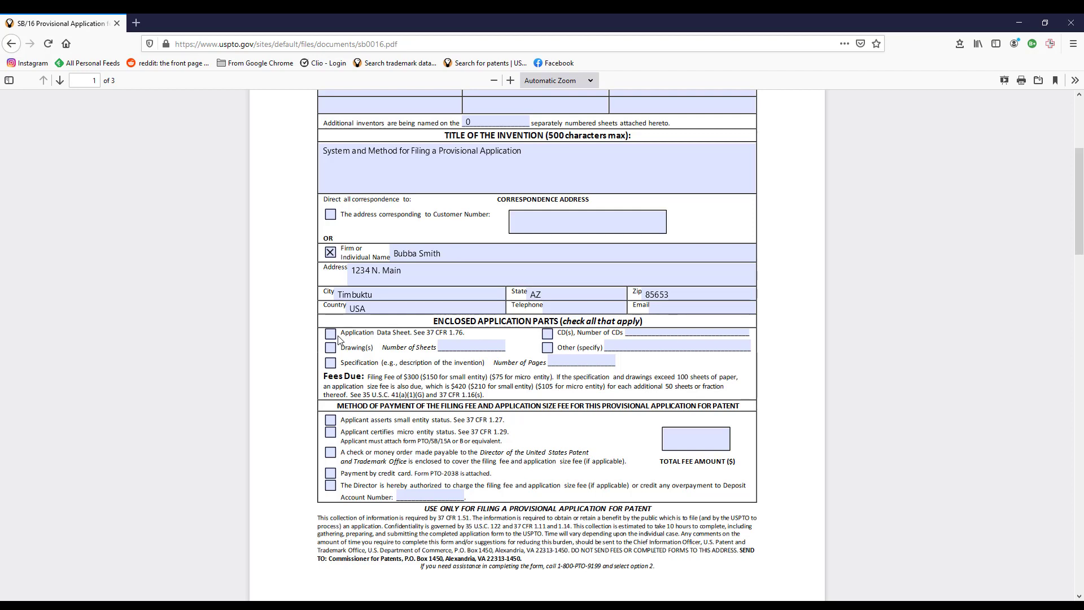
Check Drawing(s) with 4 sheets and Specification with 8 pages as enclosed parts.
{"action": "scroll", "coordinate": [338, 338], "scroll_direction": "down", "scroll_amount": 2}
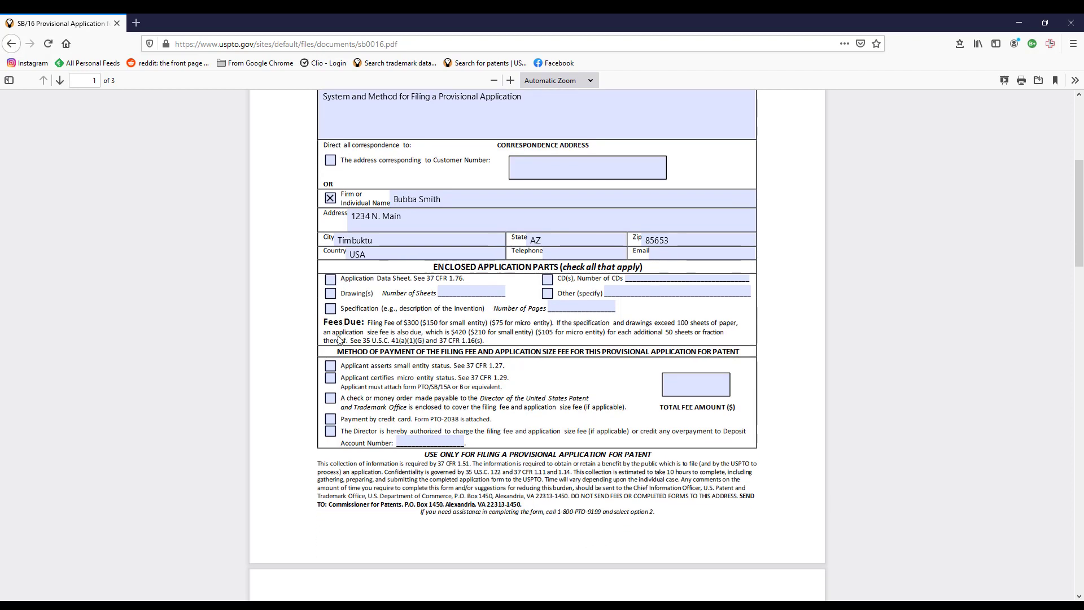
{"action": "left_click", "coordinate": [330, 294]}
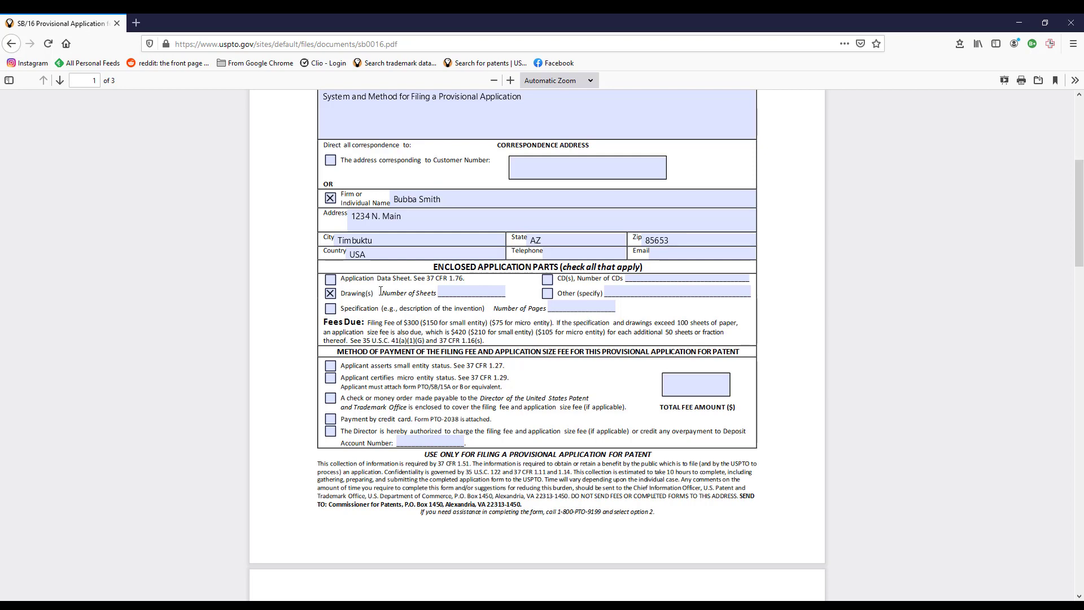
{"action": "left_click", "coordinate": [470, 291]}
{"action": "type", "text": "4"}
{"action": "left_click", "coordinate": [330, 309]}
{"action": "left_click", "coordinate": [575, 305]}
{"action": "type", "text": "8"}
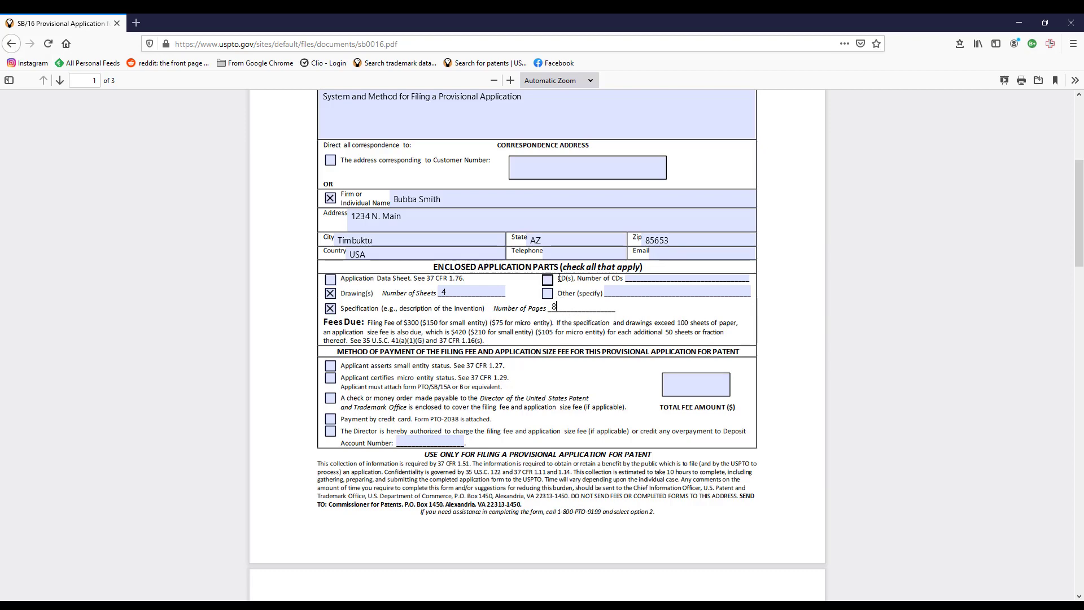
{"action": "scroll", "coordinate": [576, 345], "scroll_direction": "down", "scroll_amount": 3}
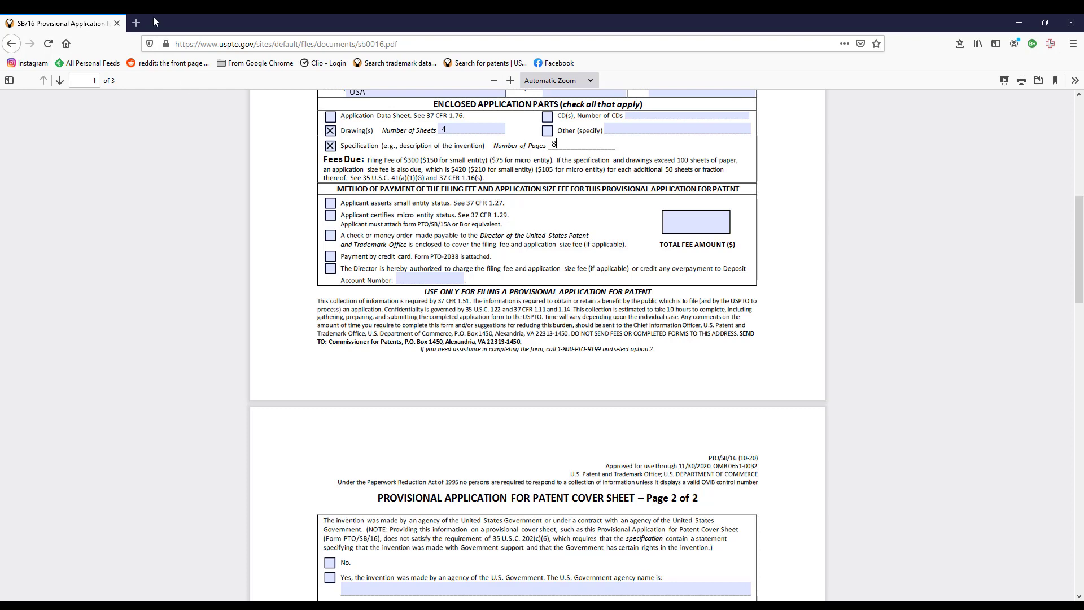
Search 'uspto micro entity status' in a new tab and open the Certification of Micro Entity Status PDF.
{"action": "left_click", "coordinate": [136, 23]}
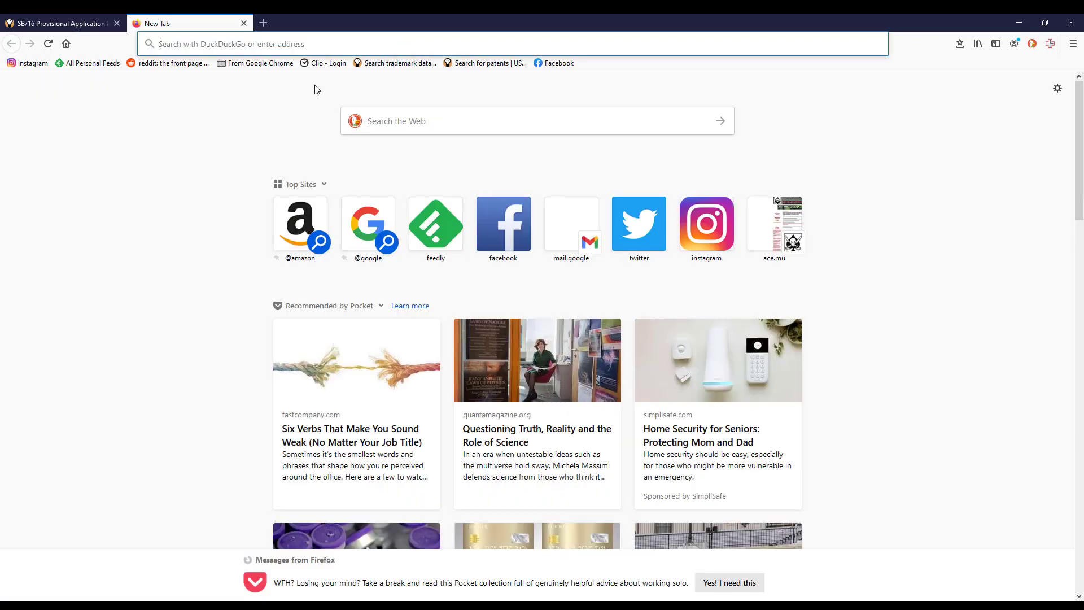
{"action": "type", "text": "uspto m"}
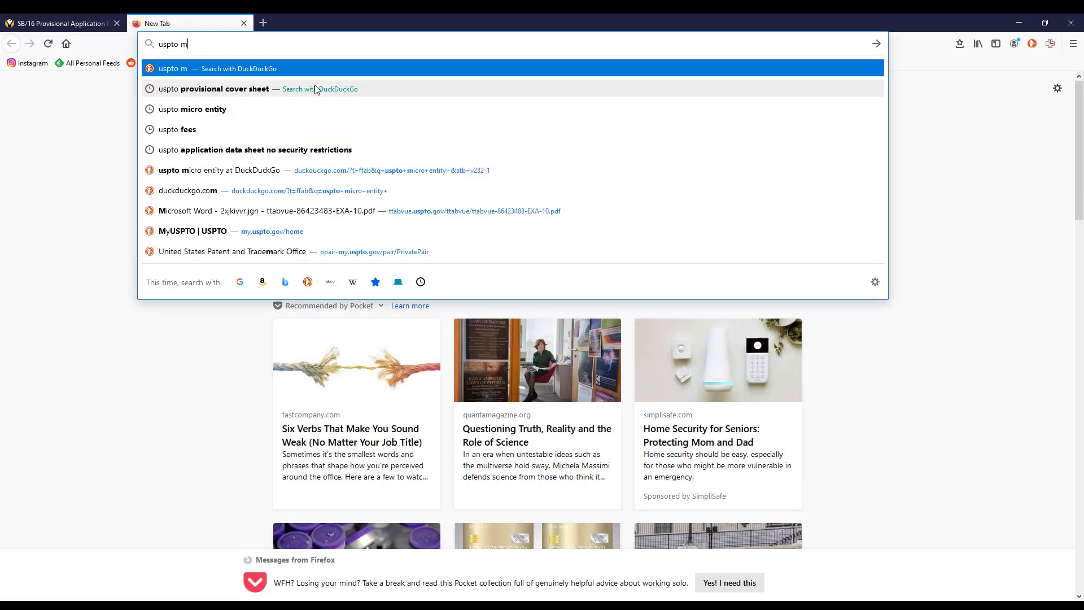
{"action": "type", "text": "icro entity "}
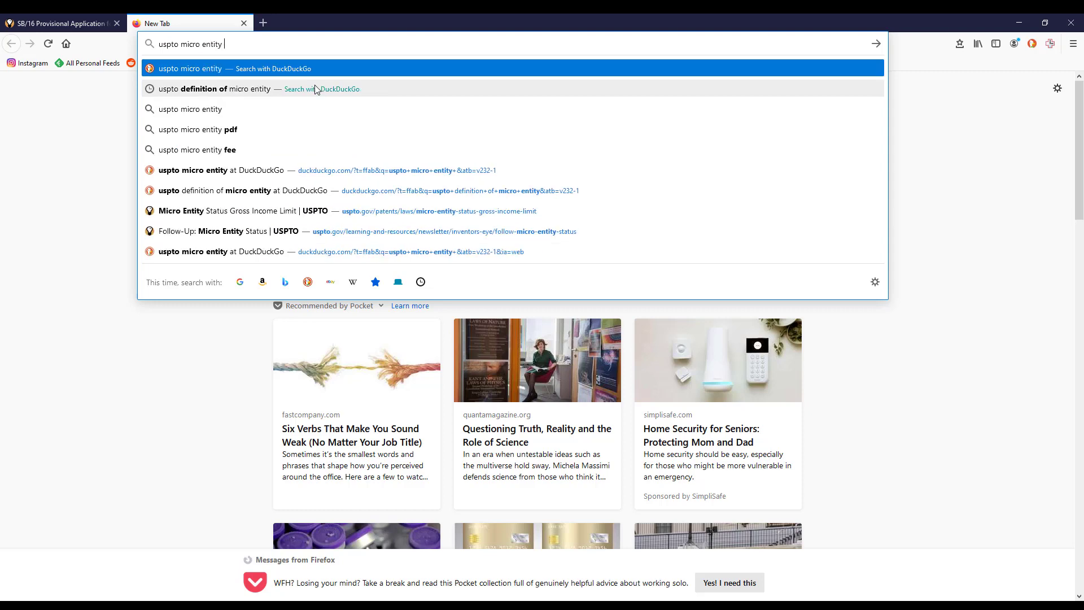
{"action": "type", "text": "status"}
{"action": "key", "text": "Return"}
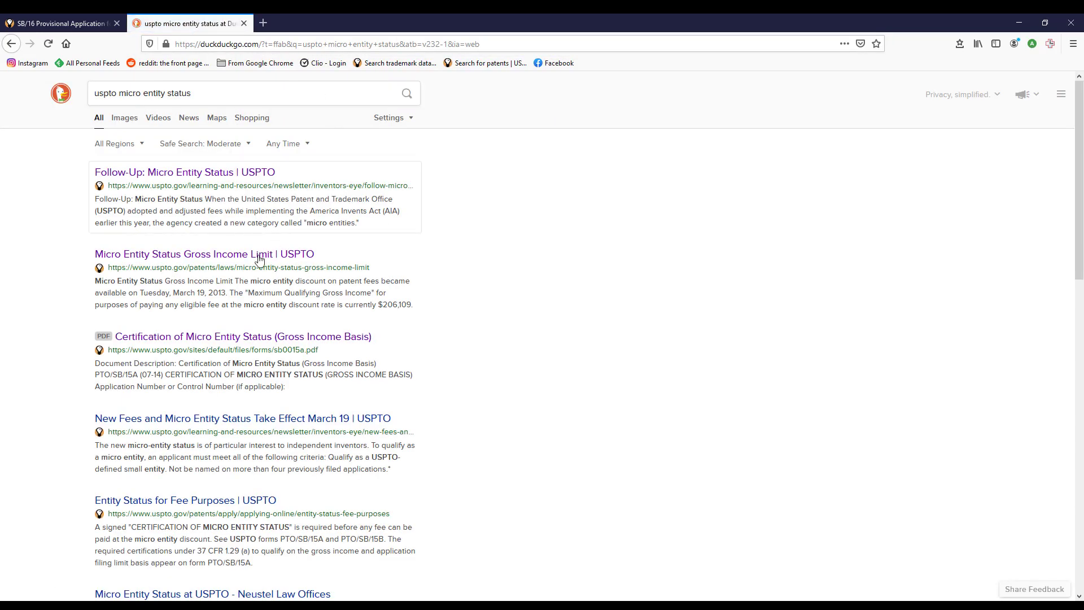
{"action": "left_click", "coordinate": [246, 255]}
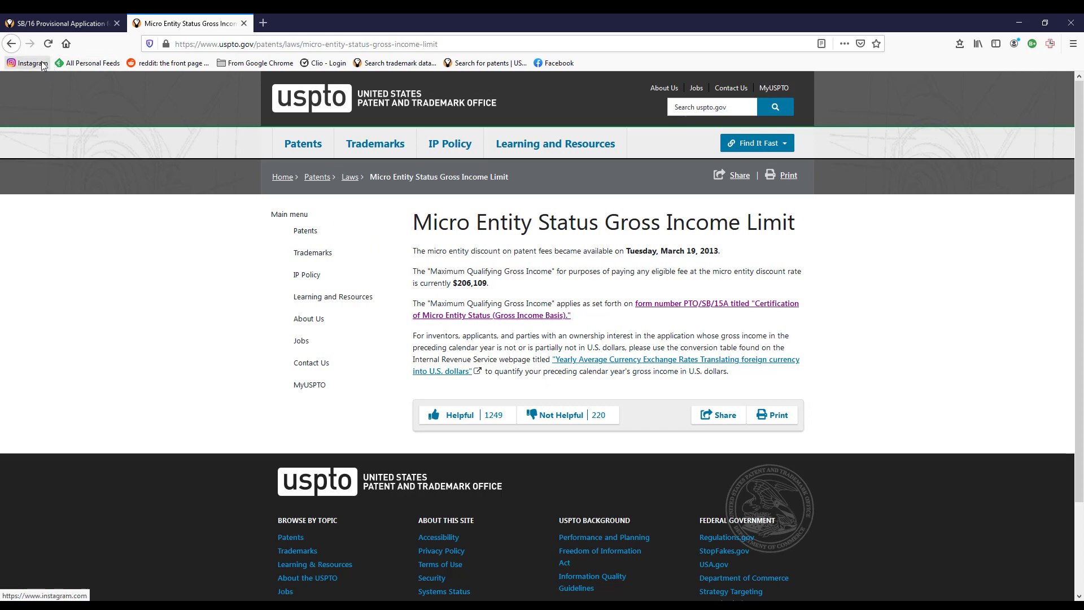
{"action": "left_click", "coordinate": [12, 44]}
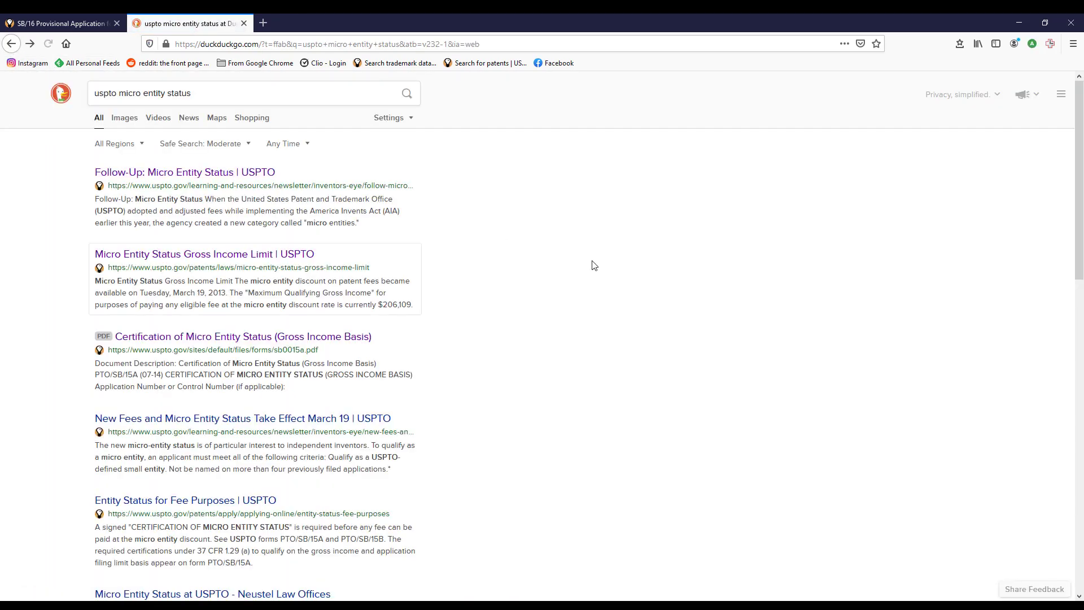
{"action": "left_click", "coordinate": [231, 338]}
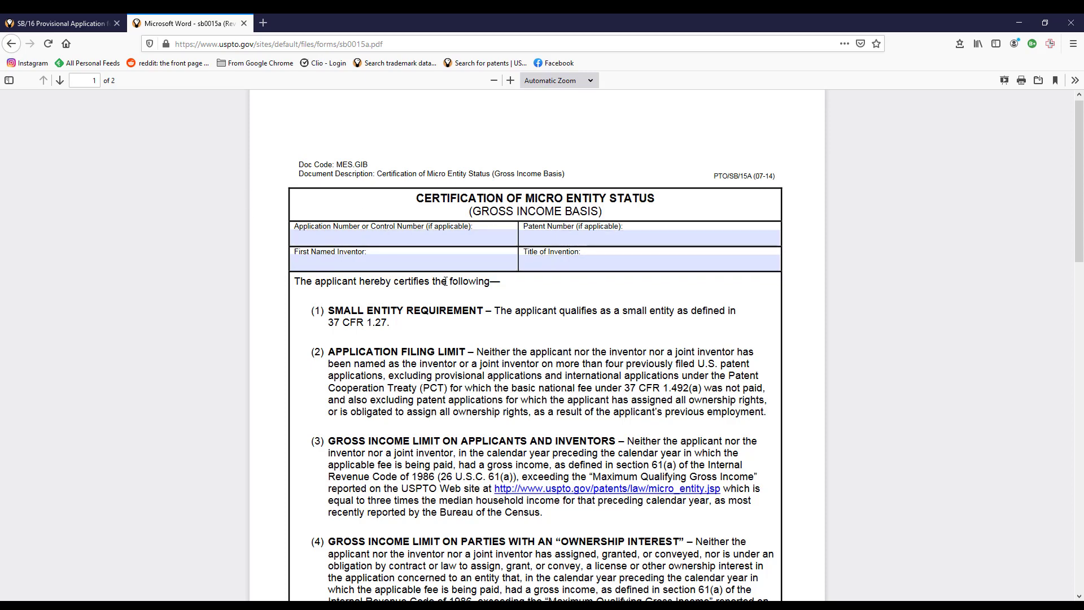
Scroll through the blank SB/15A micro entity certification form to review it.
{"action": "scroll", "coordinate": [728, 320], "scroll_direction": "down", "scroll_amount": 5}
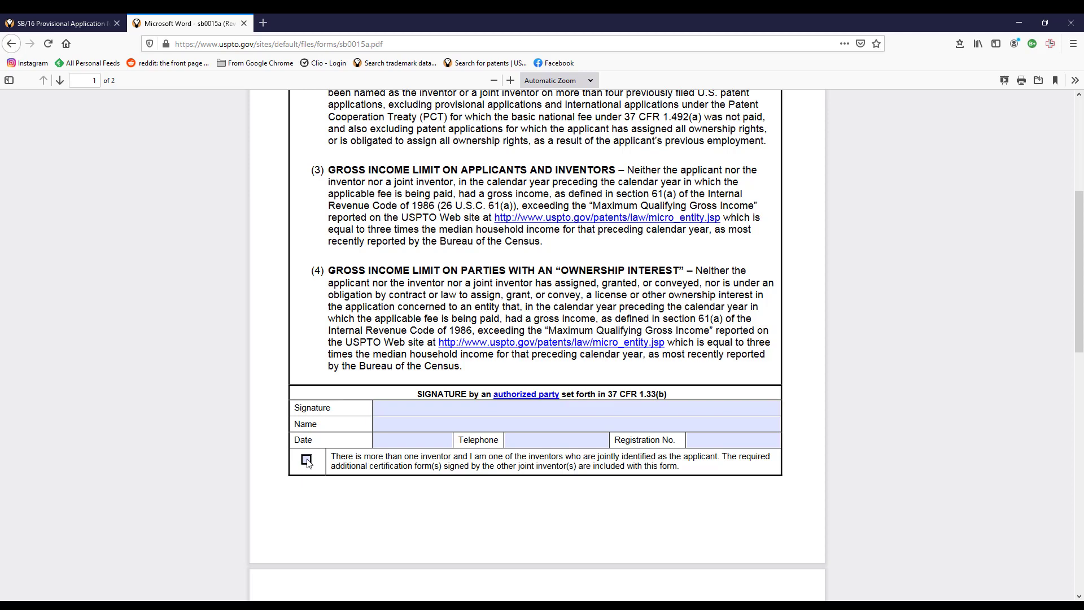
{"action": "scroll", "coordinate": [475, 227], "scroll_direction": "up", "scroll_amount": 5}
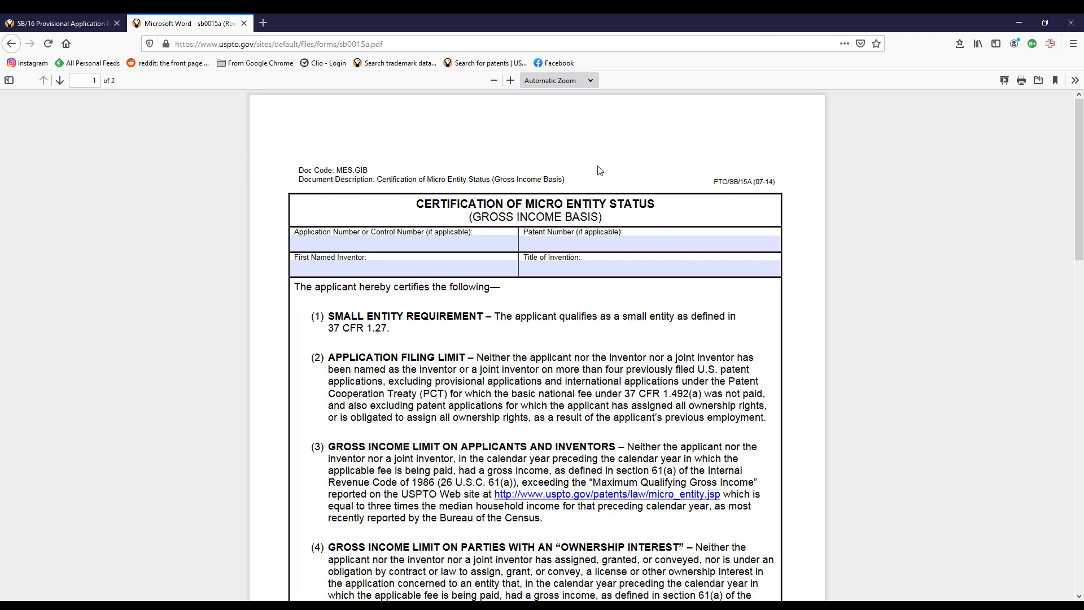
On the SB/16 cover sheet, check micro entity status, credit card payment, and No for government involvement.
{"action": "left_click", "coordinate": [85, 28]}
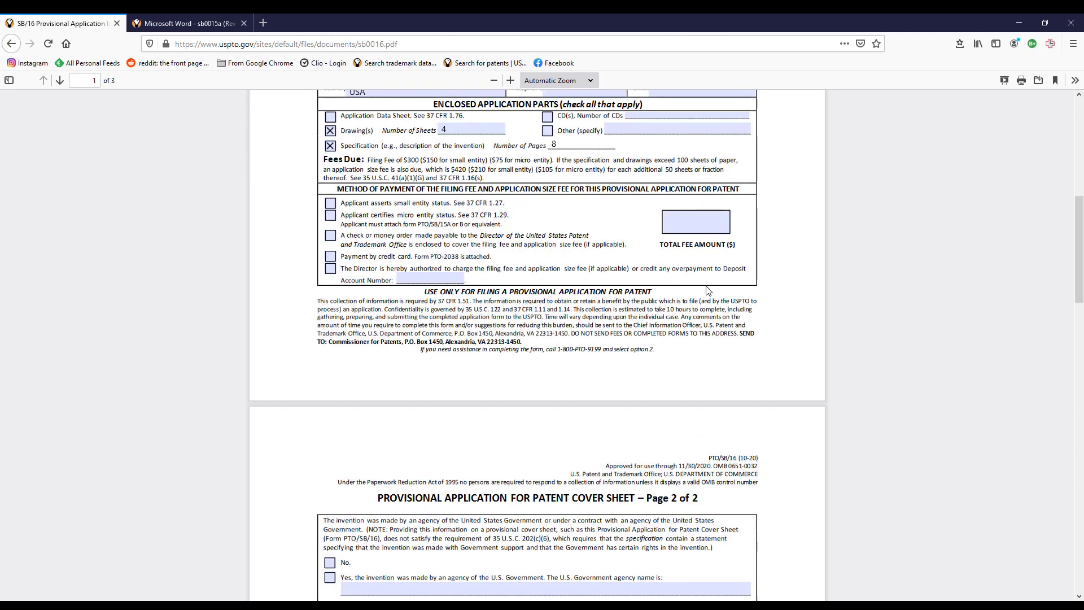
{"action": "left_click", "coordinate": [331, 215]}
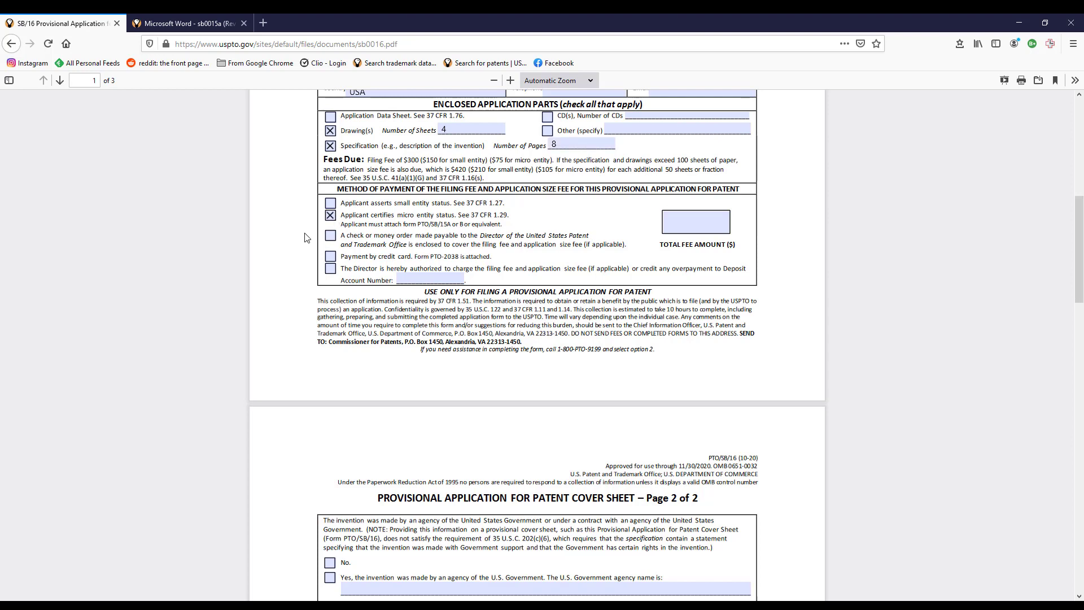
{"action": "left_click", "coordinate": [330, 257]}
{"action": "scroll", "coordinate": [586, 300], "scroll_direction": "down", "scroll_amount": 3}
{"action": "scroll", "coordinate": [542, 288], "scroll_direction": "up", "scroll_amount": 2}
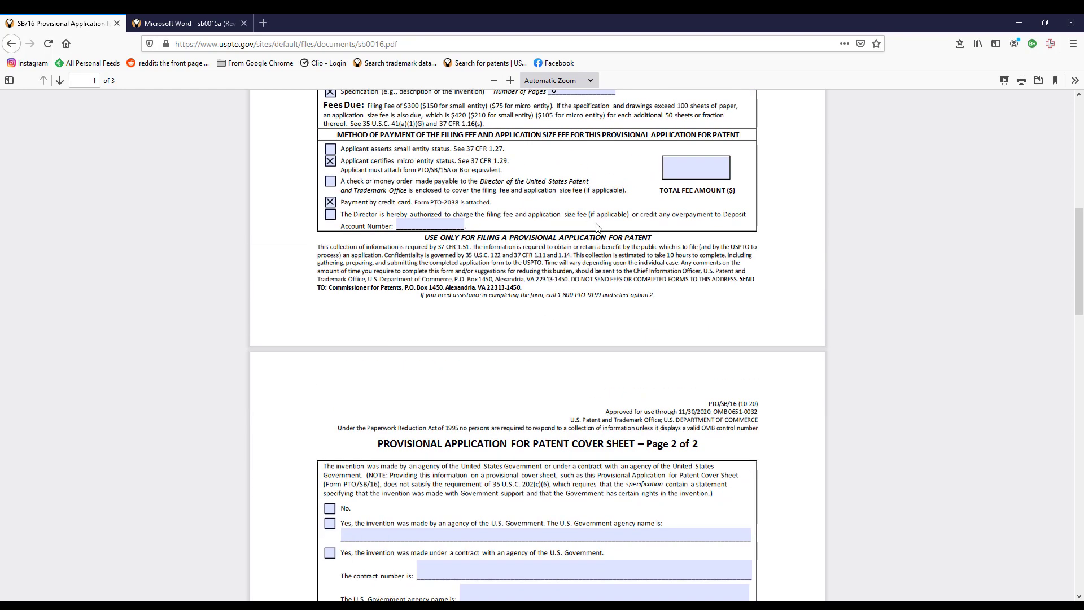
{"action": "scroll", "coordinate": [647, 284], "scroll_direction": "down", "scroll_amount": 4}
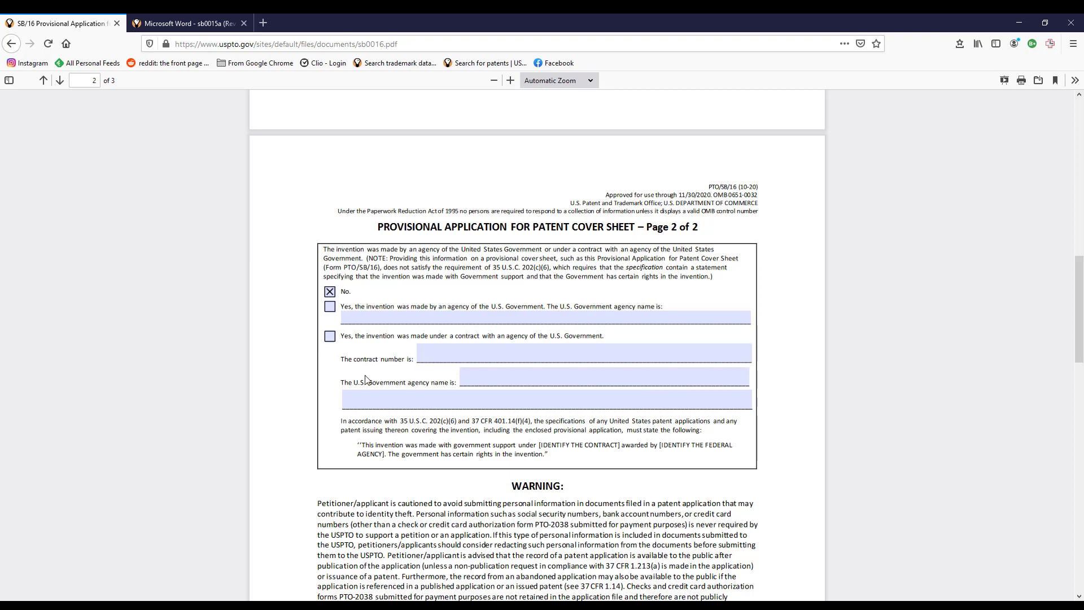
Enter the signer's printed name and the date 2/15/2021.
{"action": "scroll", "coordinate": [366, 378], "scroll_direction": "down", "scroll_amount": 1}
{"action": "scroll", "coordinate": [366, 379], "scroll_direction": "down", "scroll_amount": 4}
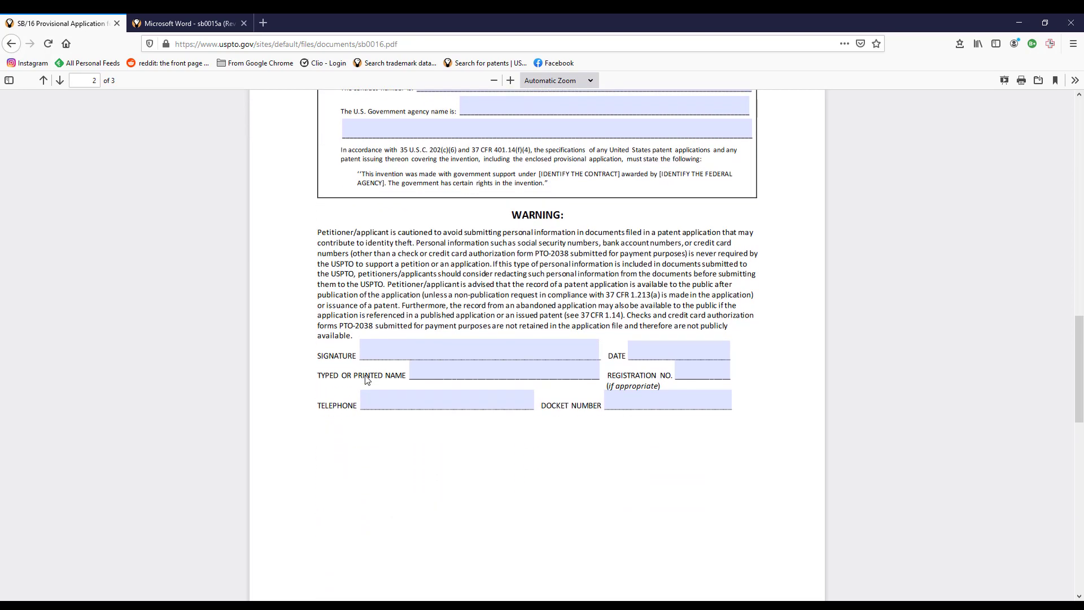
{"action": "left_click", "coordinate": [462, 366]}
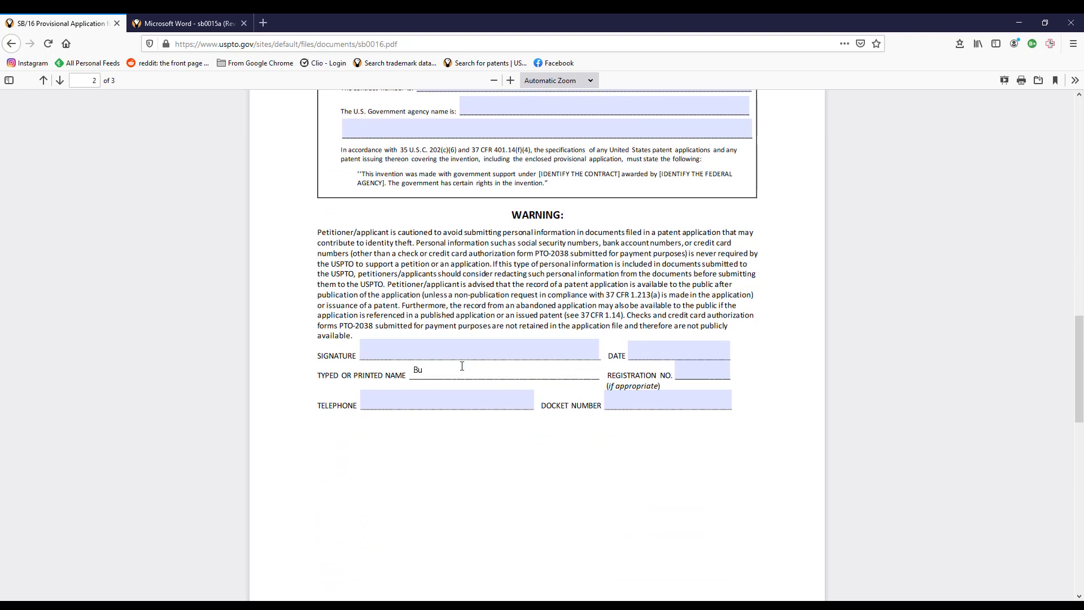
{"action": "left_click", "coordinate": [655, 351]}
{"action": "type", "text": "2/15/"}
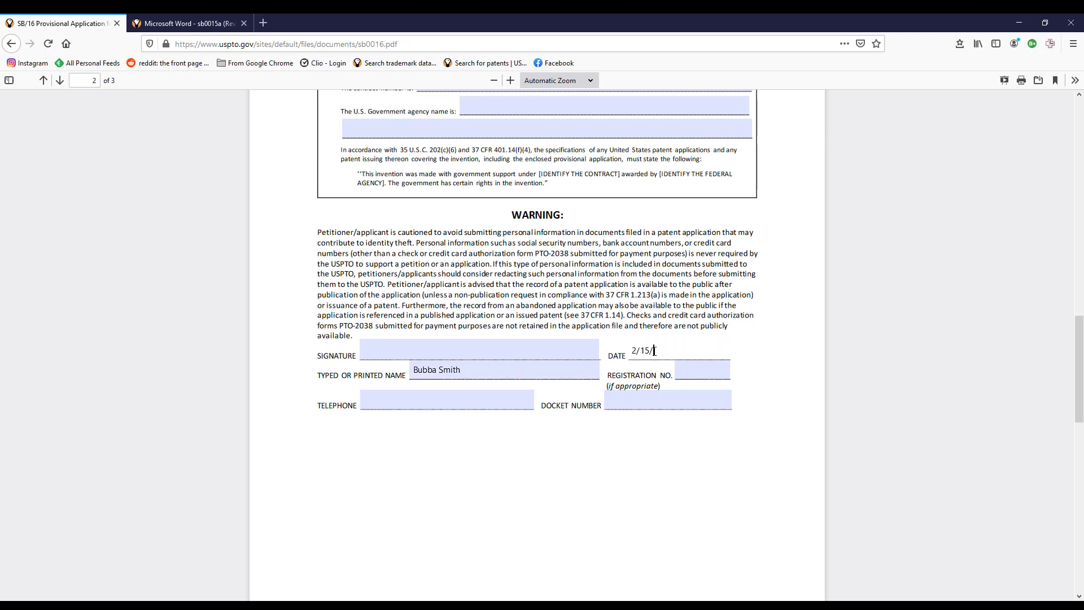
{"action": "type", "text": "2021"}
Leave registration, telephone and docket fields empty and sign with /s/ plus the signer's name.
{"action": "left_click", "coordinate": [686, 366]}
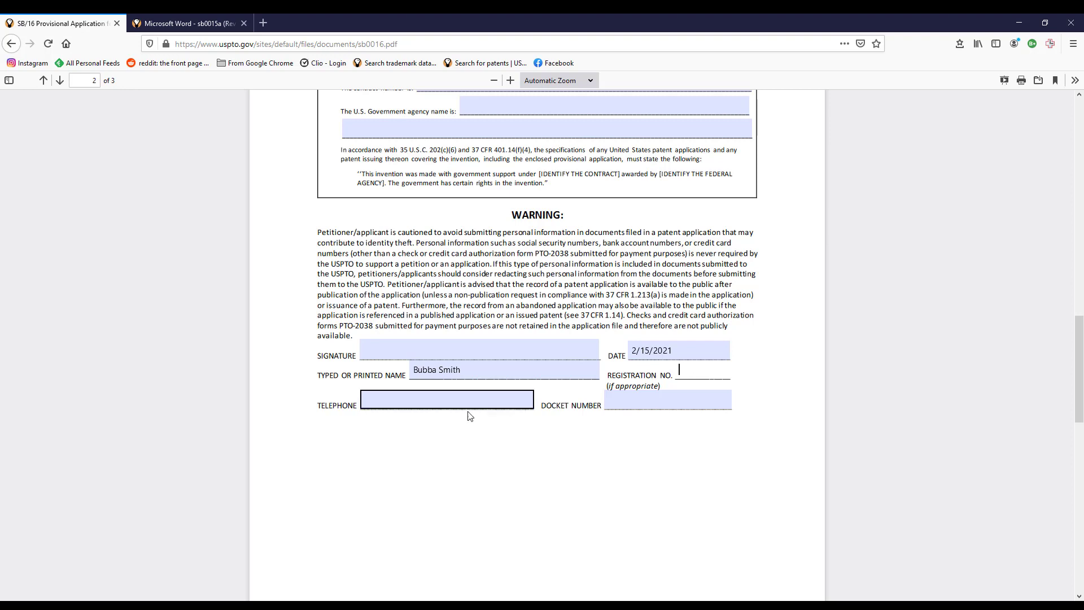
{"action": "left_click", "coordinate": [453, 403]}
{"action": "left_click", "coordinate": [652, 402]}
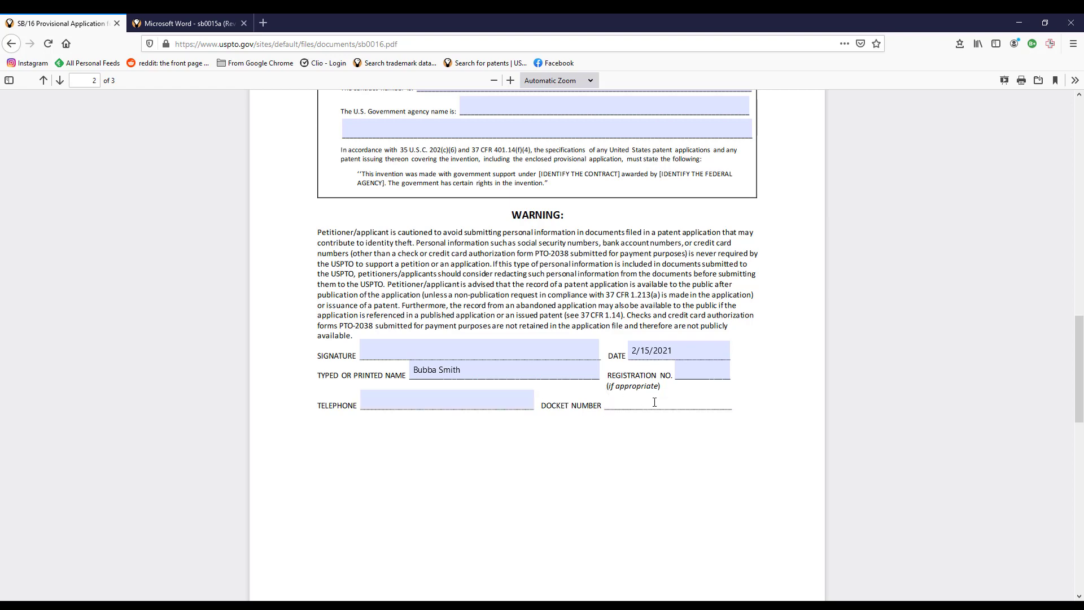
{"action": "scroll", "coordinate": [609, 412], "scroll_direction": "down", "scroll_amount": 6}
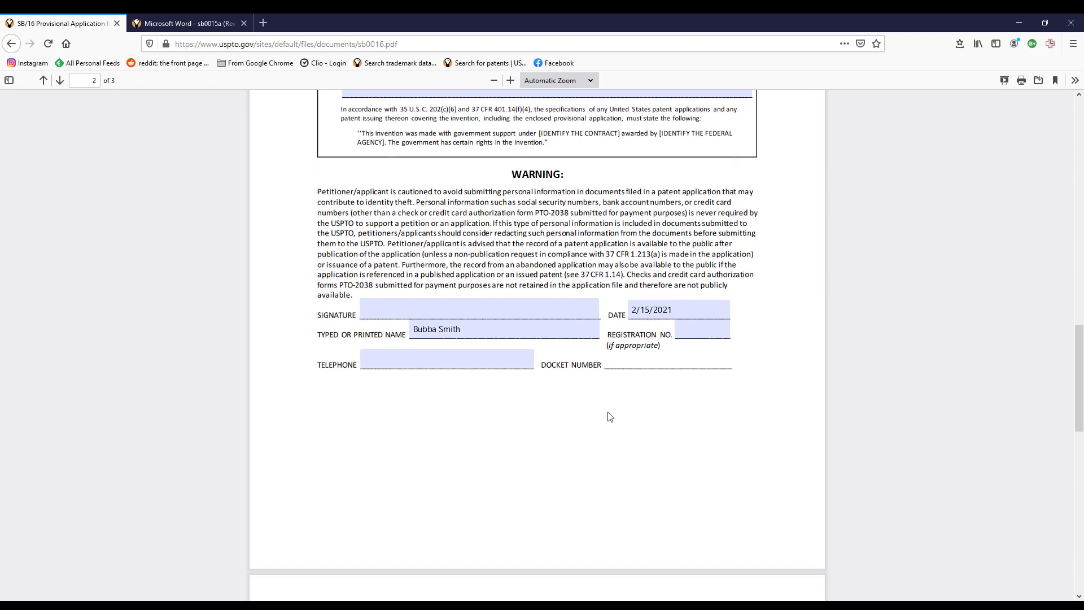
{"action": "scroll", "coordinate": [608, 412], "scroll_direction": "up", "scroll_amount": 6}
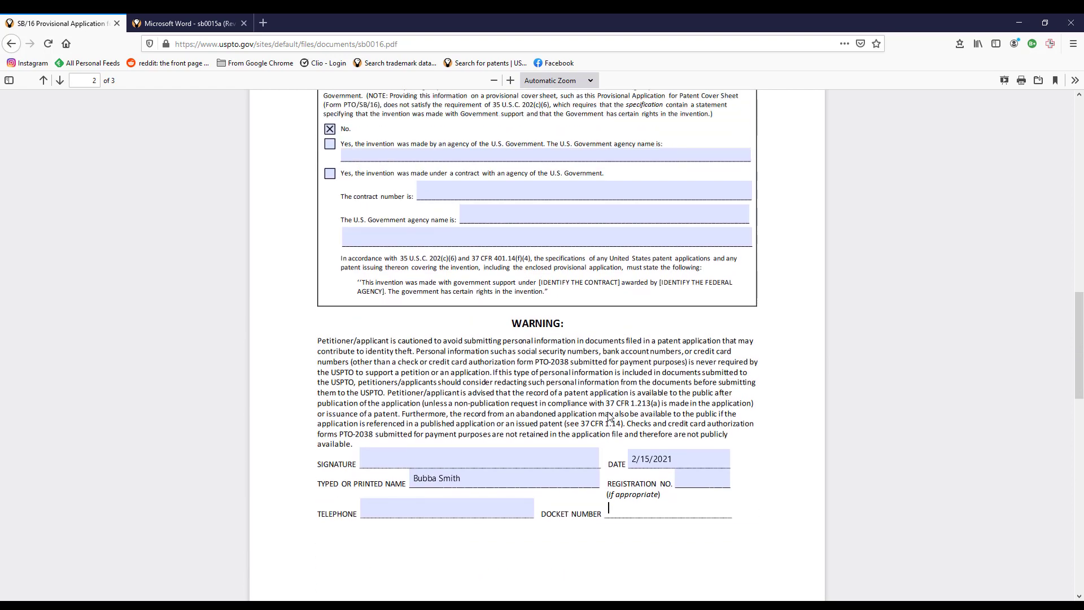
{"action": "left_click", "coordinate": [412, 512]}
{"action": "scroll", "coordinate": [259, 509], "scroll_direction": "up", "scroll_amount": 12}
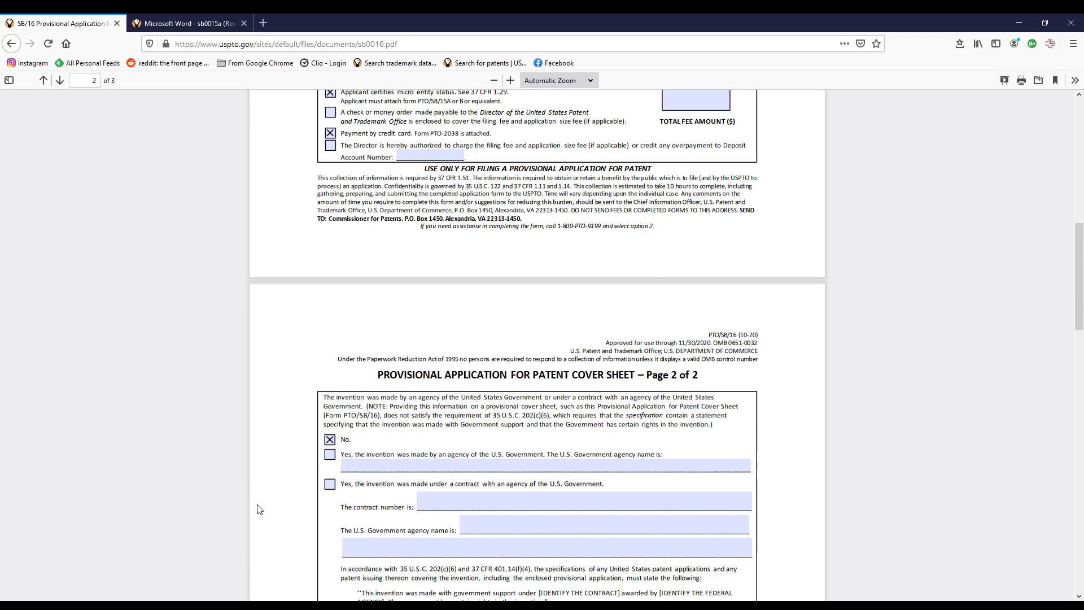
{"action": "scroll", "coordinate": [259, 509], "scroll_direction": "down", "scroll_amount": 11}
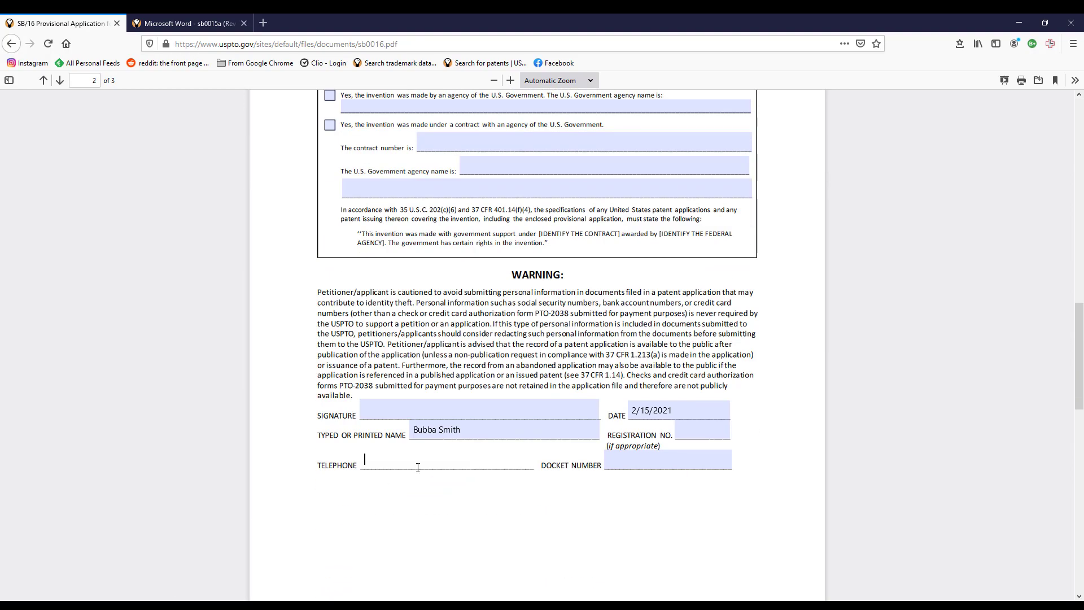
{"action": "left_click", "coordinate": [418, 414]}
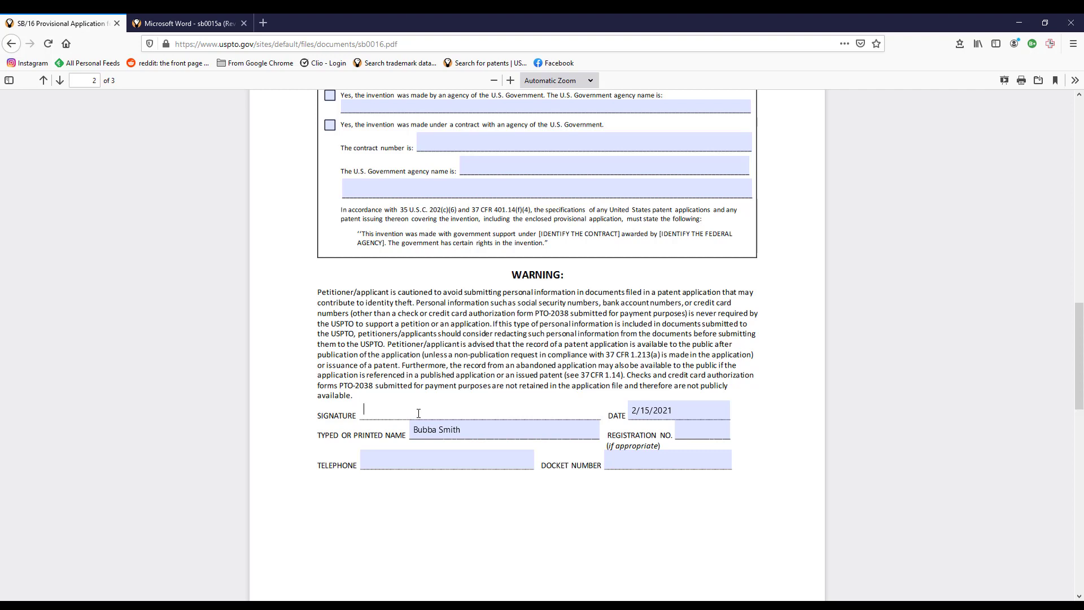
{"action": "type", "text": "/"}
{"action": "key", "text": "BackSpace"}
{"action": "left_click", "coordinate": [827, 235]}
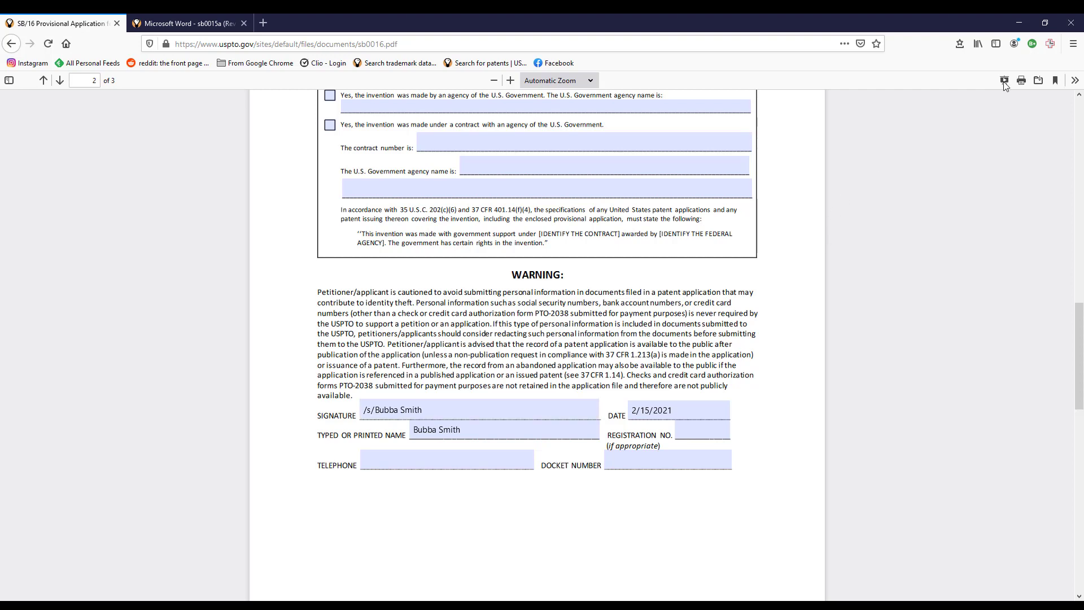
{"action": "left_click", "coordinate": [1021, 81]}
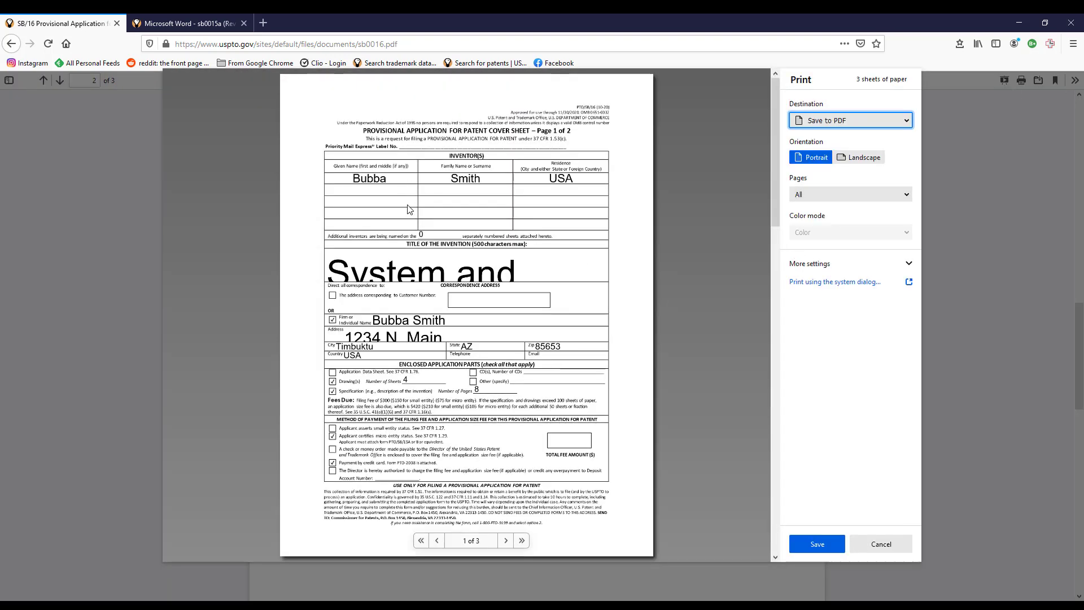
{"action": "left_click", "coordinate": [442, 269]}
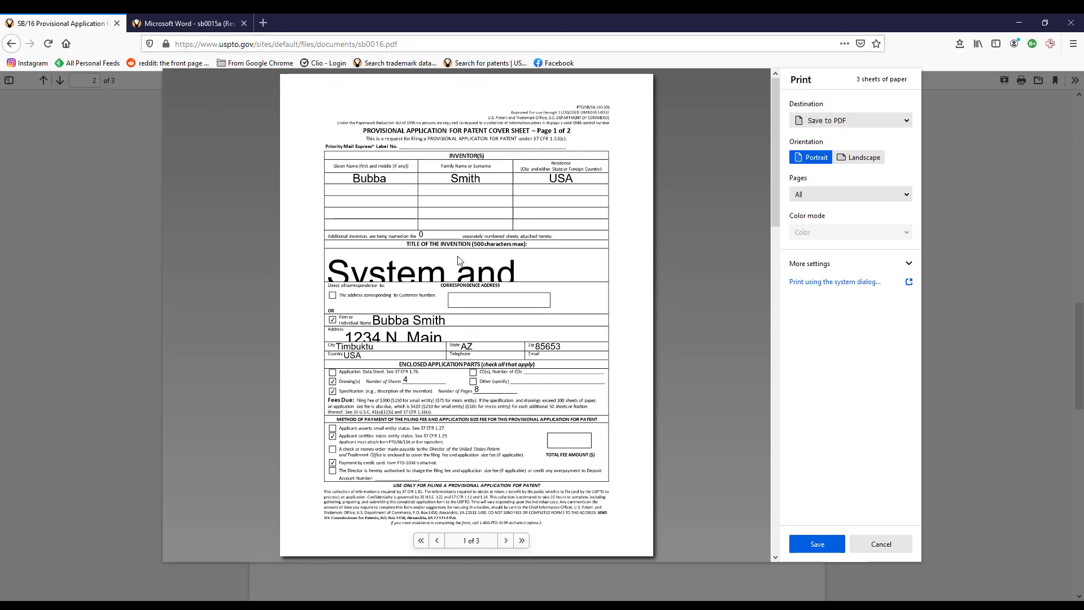
{"action": "left_click", "coordinate": [879, 544]}
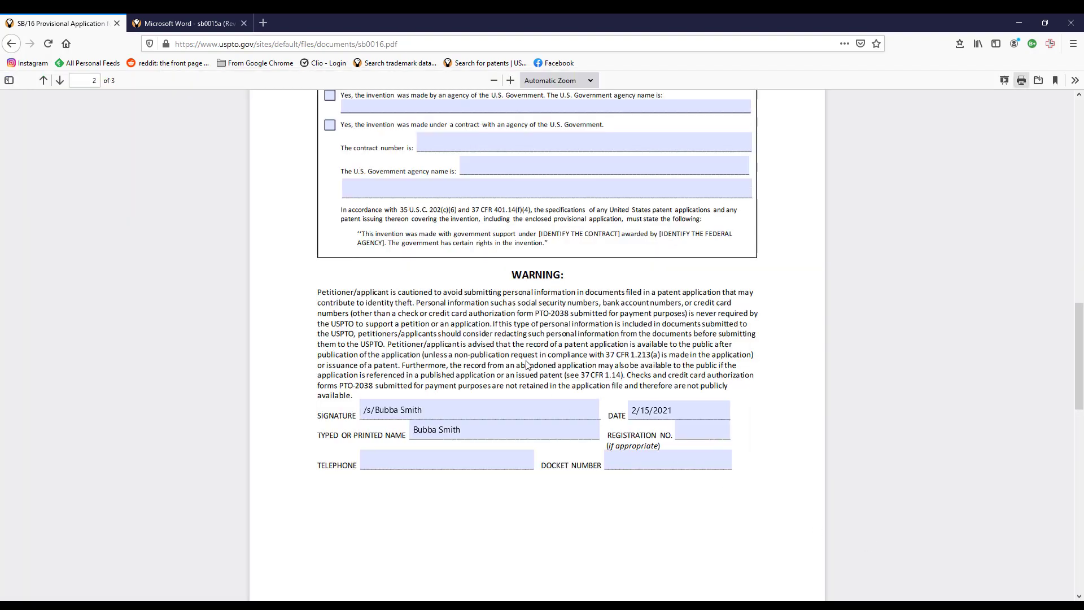
Download the filled cover sheet and open it with Adobe Acrobat DC.
{"action": "scroll", "coordinate": [527, 366], "scroll_direction": "up", "scroll_amount": 15}
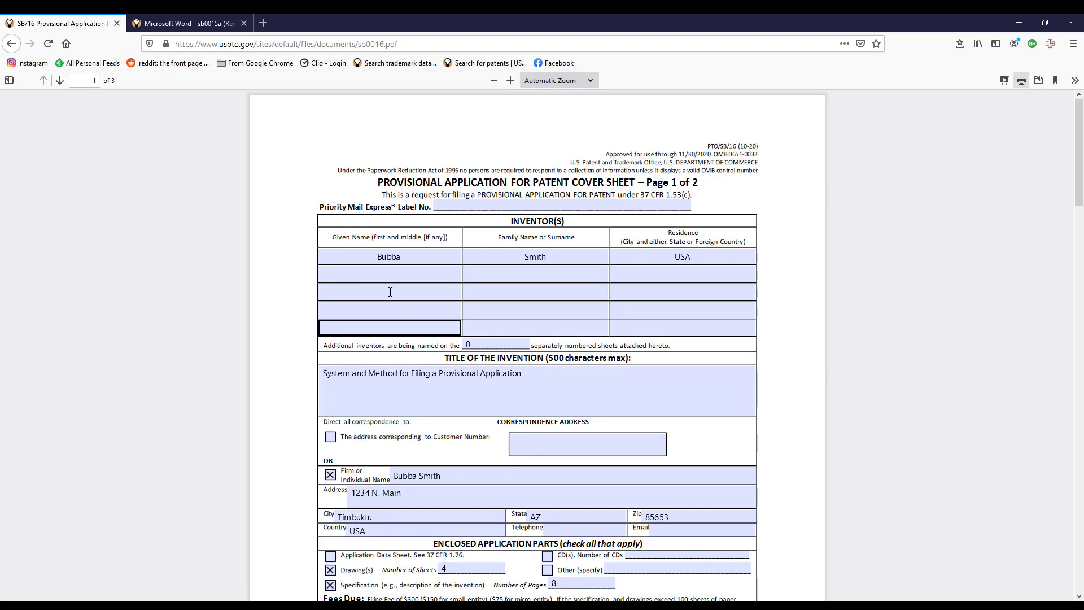
{"action": "left_click", "coordinate": [576, 392]}
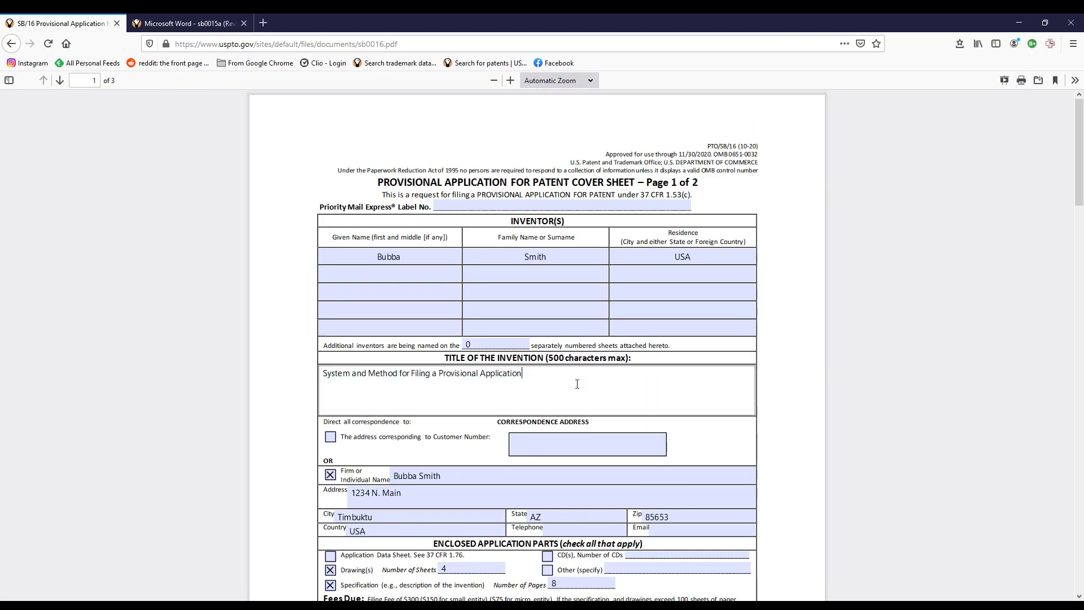
{"action": "left_click", "coordinate": [825, 356]}
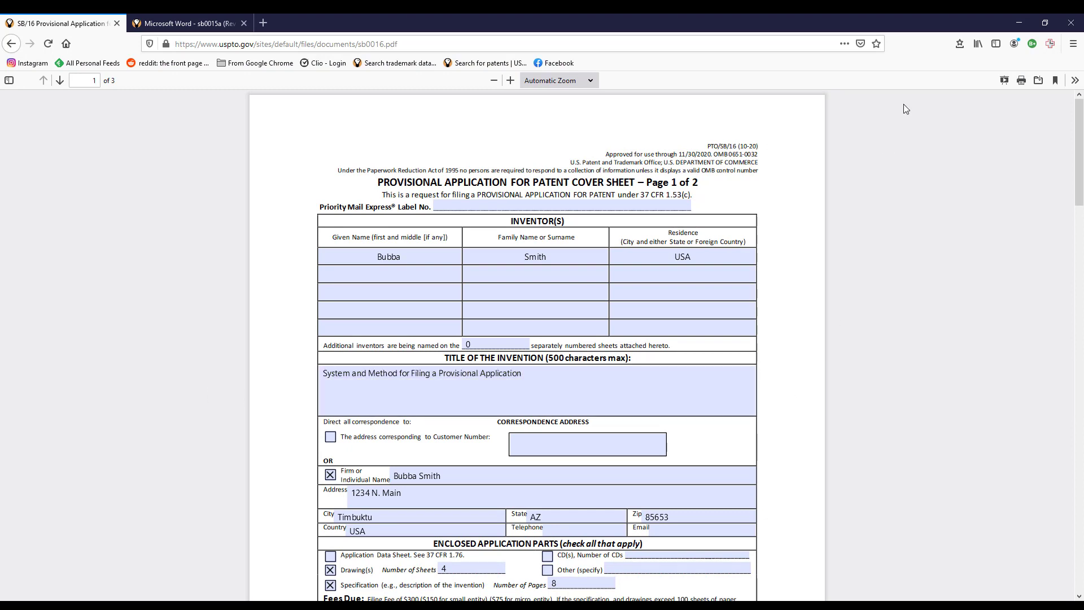
{"action": "left_click", "coordinate": [1040, 81]}
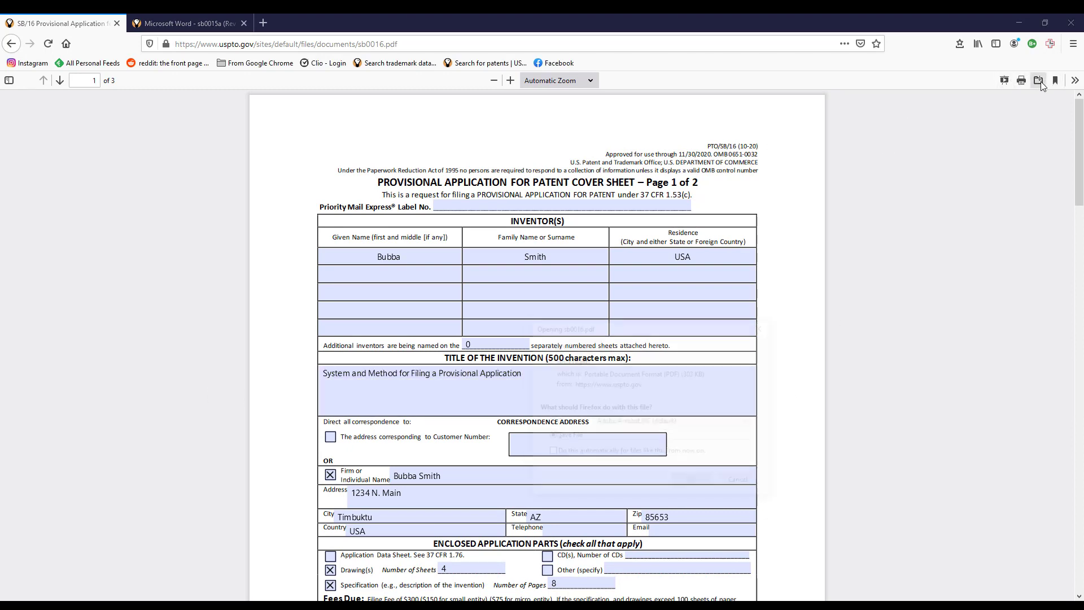
{"action": "left_click", "coordinate": [563, 423]}
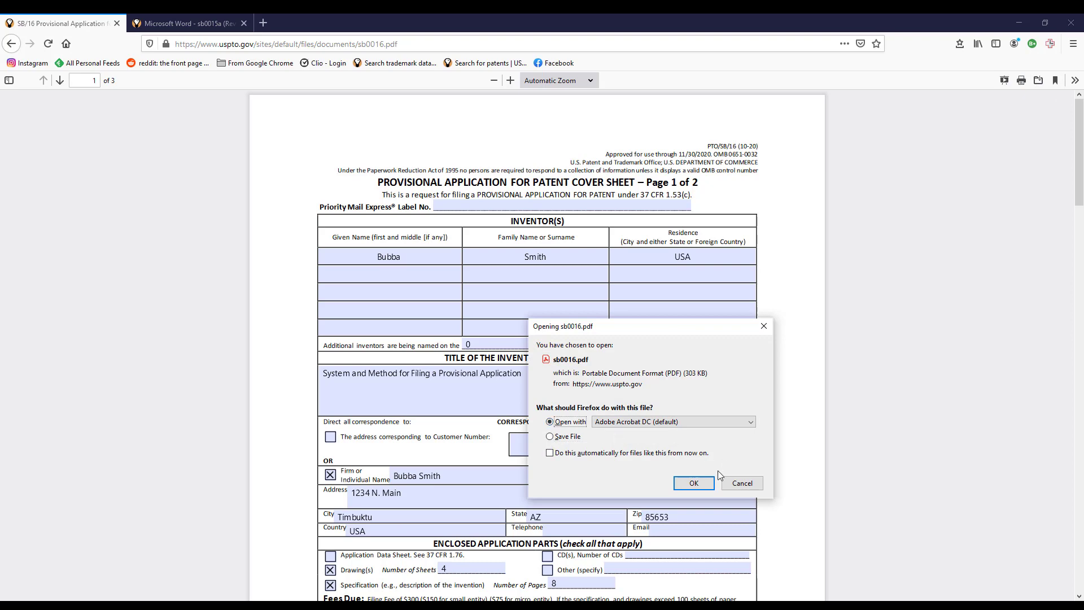
{"action": "left_click", "coordinate": [694, 485]}
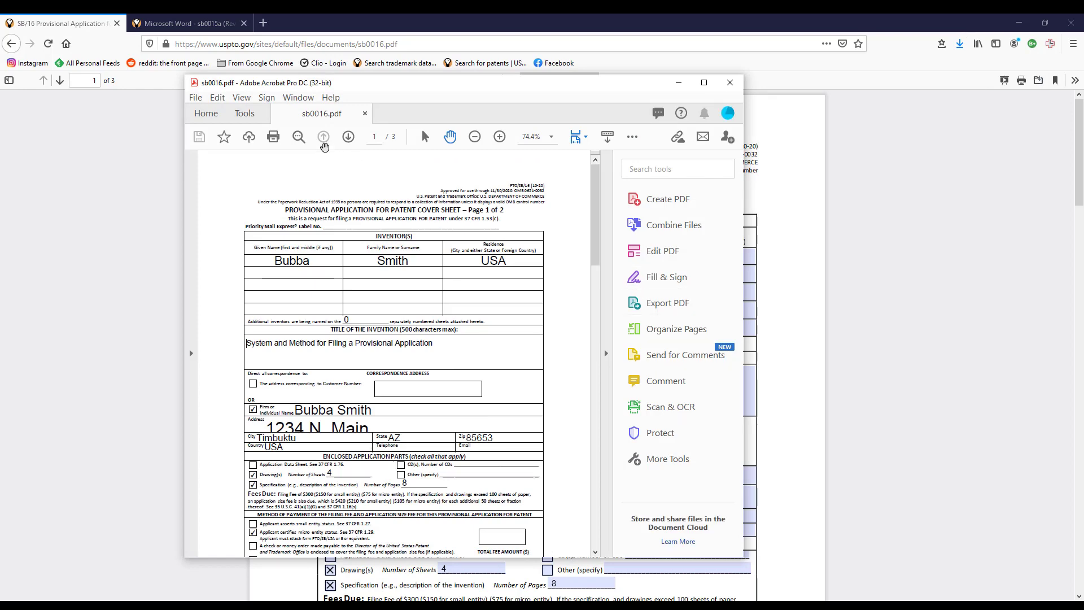
{"action": "left_click", "coordinate": [195, 97]}
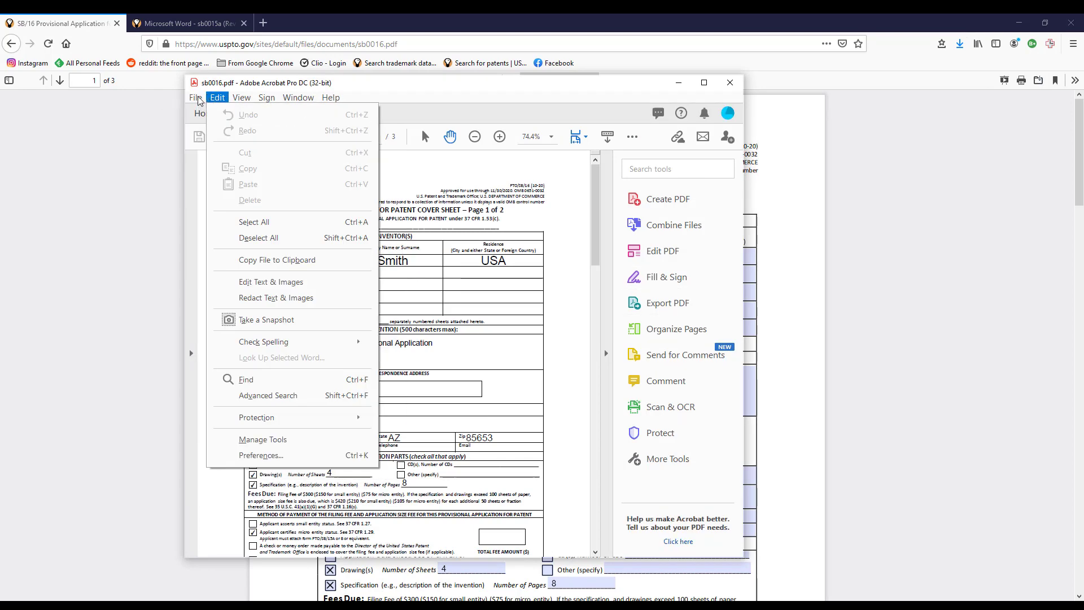
{"action": "left_click", "coordinate": [251, 367]}
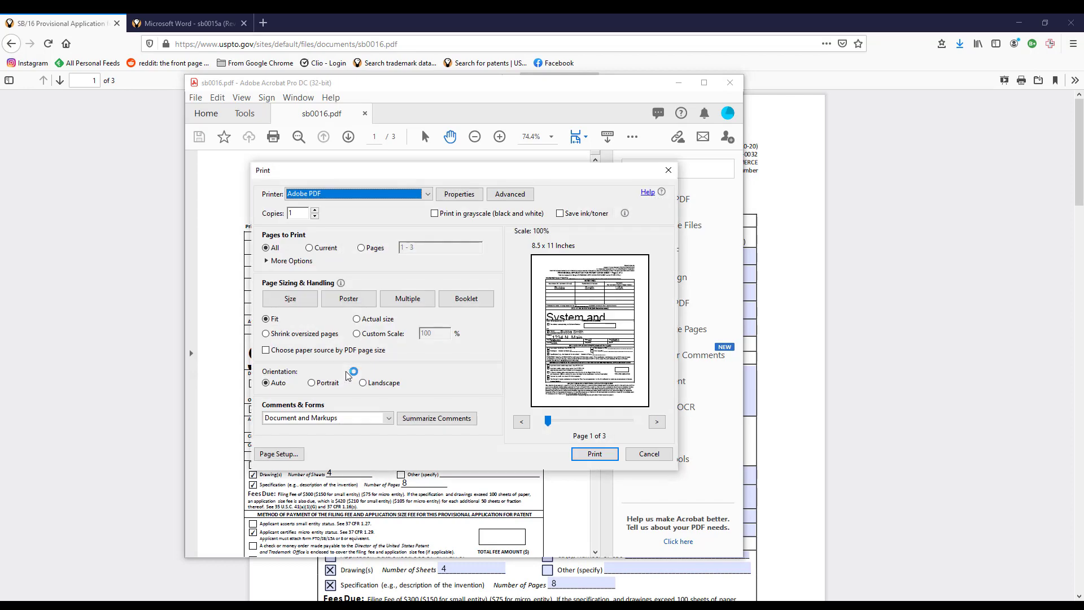
{"action": "left_click", "coordinate": [648, 454]}
{"action": "left_click", "coordinate": [514, 345]}
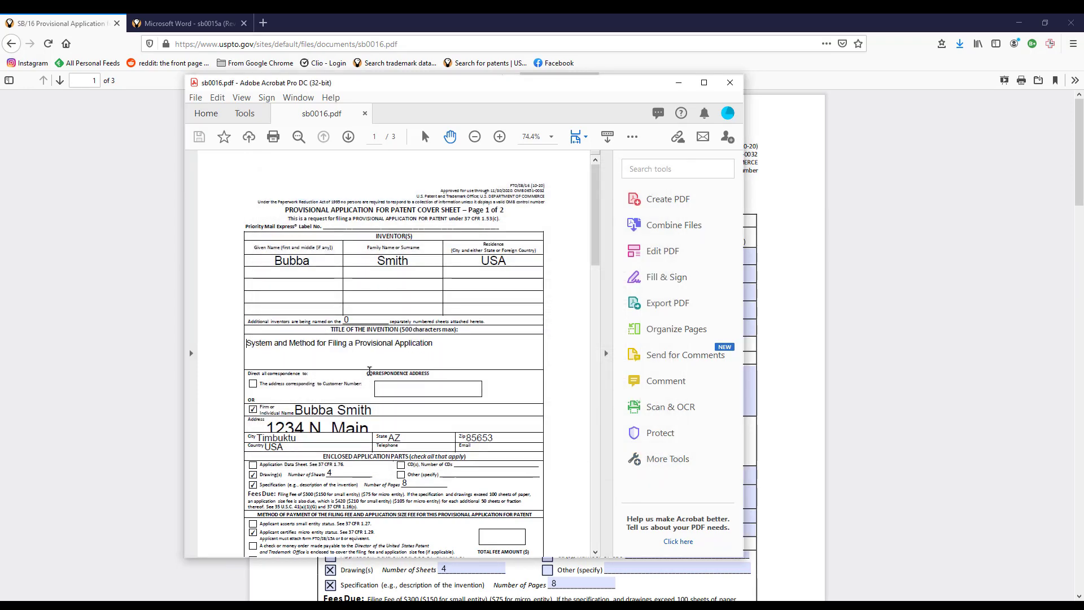
{"action": "left_click_drag", "start_coordinate": [236, 352], "coordinate": [240, 338]}
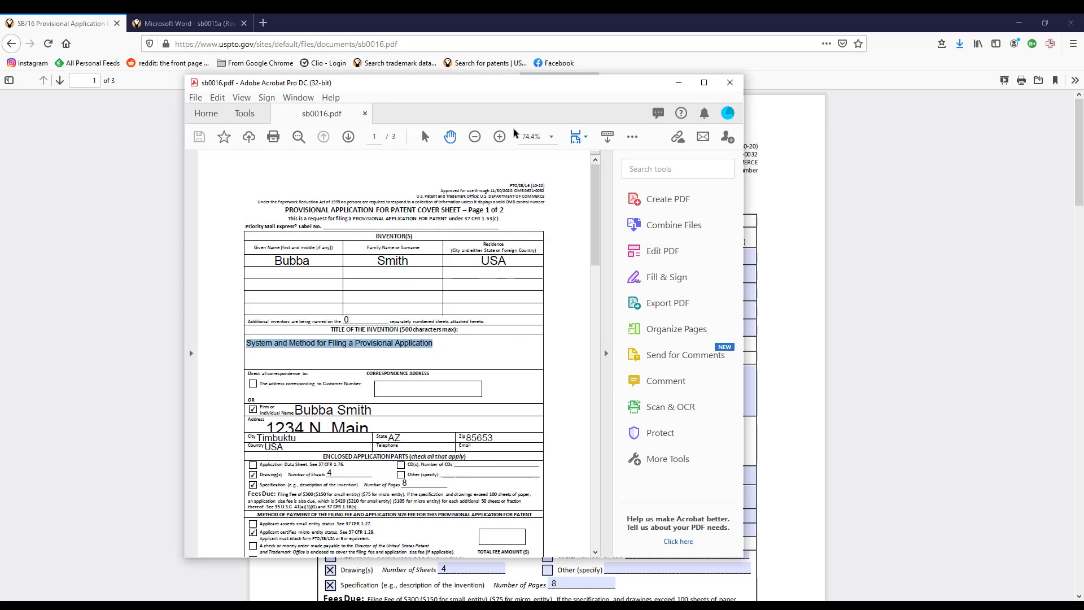
{"action": "left_click", "coordinate": [668, 257]}
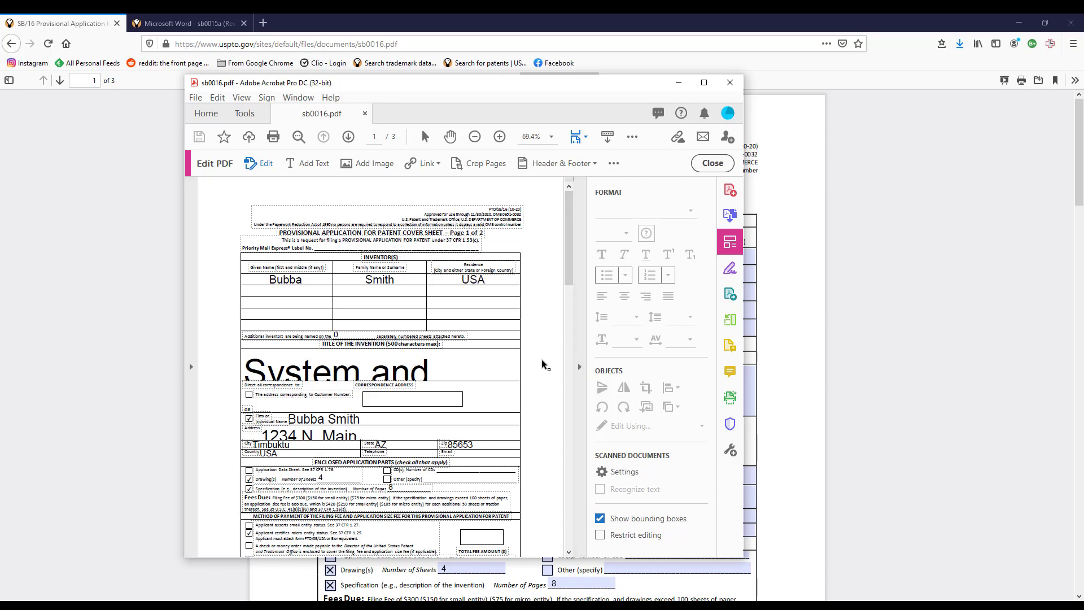
{"action": "left_click", "coordinate": [706, 163]}
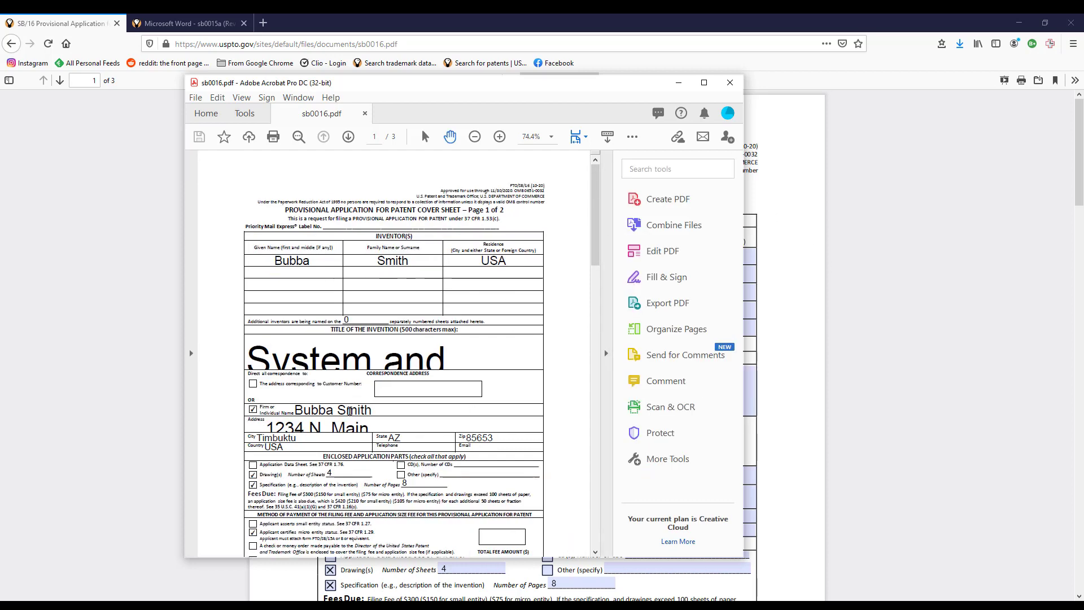
Replace the invention title with 'System and Method of Filing a Patent Application'.
{"action": "left_click", "coordinate": [468, 354]}
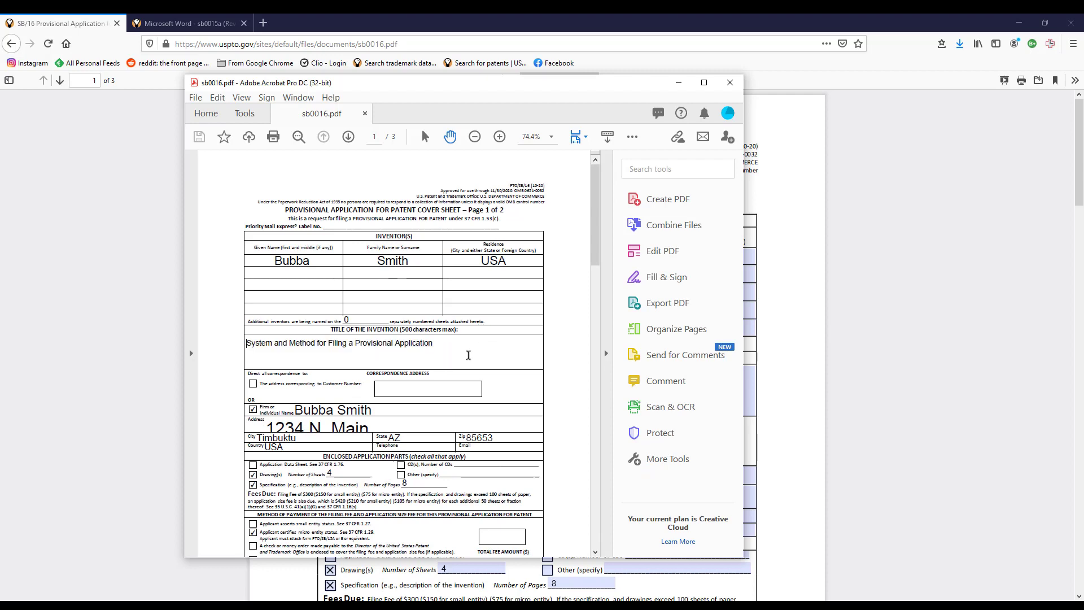
{"action": "key", "text": "Delete"}
{"action": "key", "text": "Delete"}
{"action": "key", "text": "Delete"}
{"action": "key", "text": "Delete"}
{"action": "key", "text": "Delete"}
{"action": "key", "text": "Delete"}
{"action": "key", "text": "Delete"}
{"action": "key", "text": "Delete"}
{"action": "key", "text": "Delete"}
{"action": "key", "text": "Delete"}
{"action": "key", "text": "Delete"}
{"action": "key", "text": "Delete"}
{"action": "key", "text": "Delete"}
{"action": "key", "text": "Delete"}
{"action": "key", "text": "Delete"}
{"action": "key", "text": "Delete"}
{"action": "key", "text": "Delete"}
{"action": "key", "text": "Delete"}
{"action": "key", "text": "Delete"}
{"action": "key", "text": "Delete"}
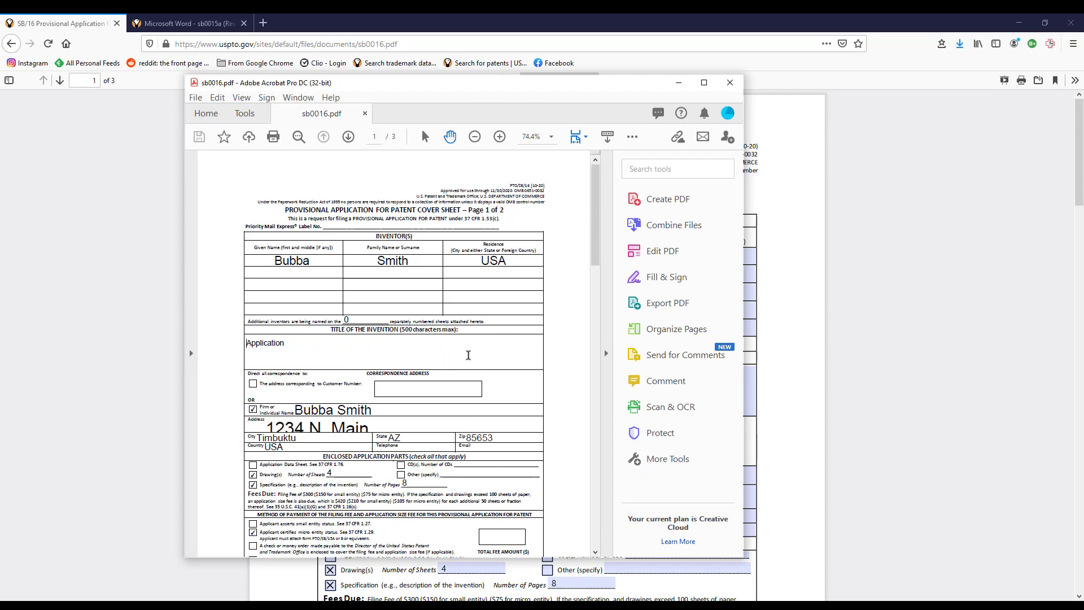
{"action": "key", "text": "Delete"}
{"action": "key", "text": "Delete"}
{"action": "key", "text": "Delete"}
{"action": "key", "text": "Delete"}
{"action": "key", "text": "Delete"}
{"action": "key", "text": "Delete"}
{"action": "key", "text": "Delete"}
{"action": "key", "text": "Delete"}
{"action": "key", "text": "Delete"}
{"action": "key", "text": "Delete"}
{"action": "key", "text": "Delete"}
{"action": "type", "text": "Systerm"}
{"action": "key", "text": "BackSpace"}
{"action": "key", "text": "BackSpace"}
{"action": "key", "text": "BackSpace"}
{"action": "type", "text": "m and Method of Filing a"}
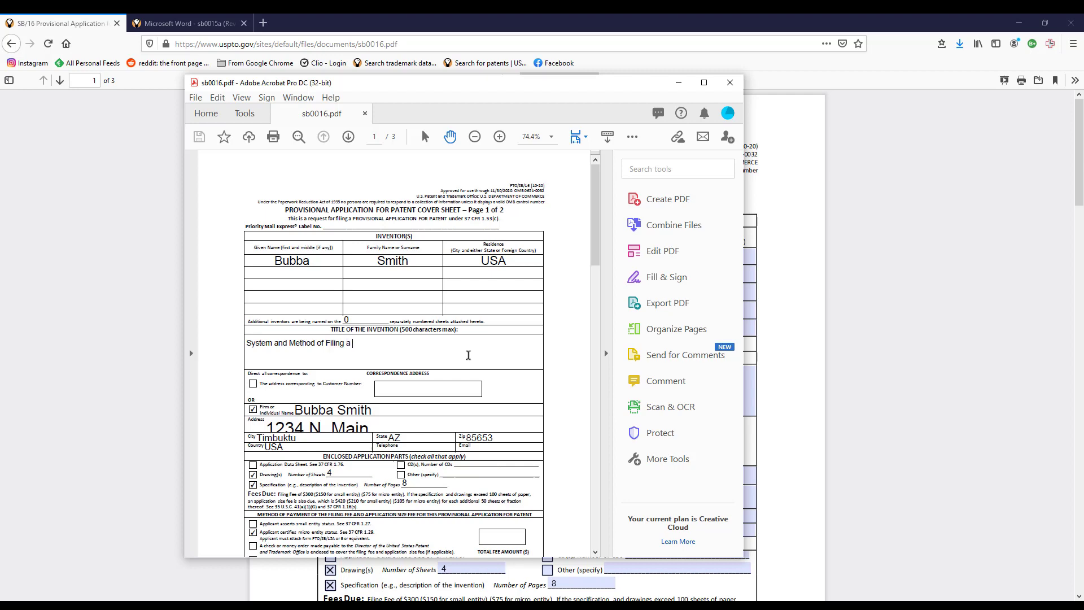
{"action": "type", "text": " Patent Application"}
{"action": "left_click", "coordinate": [580, 333]}
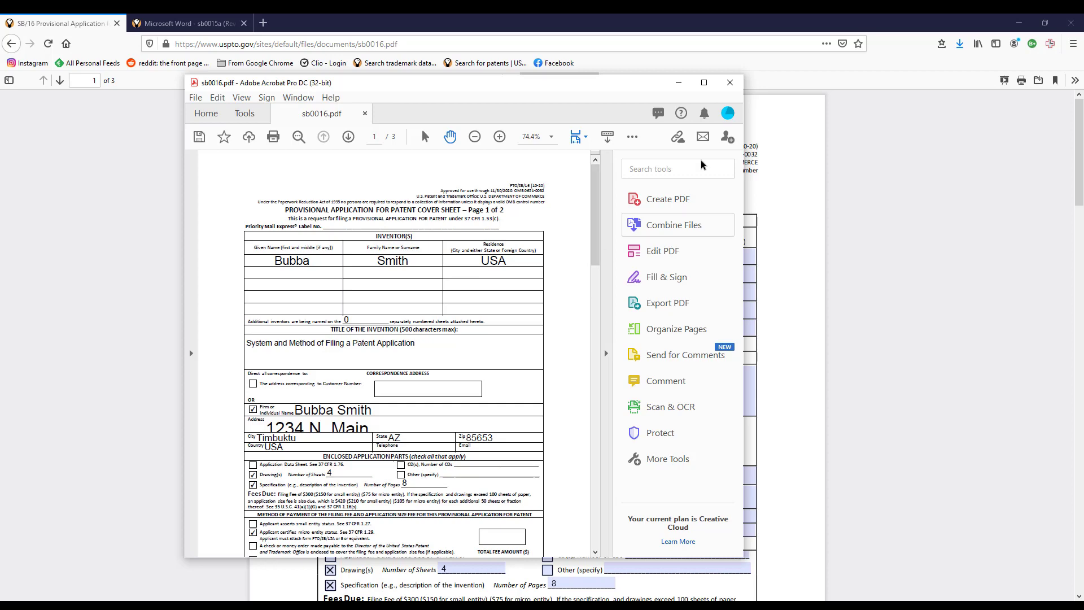
{"action": "left_click", "coordinate": [192, 100]}
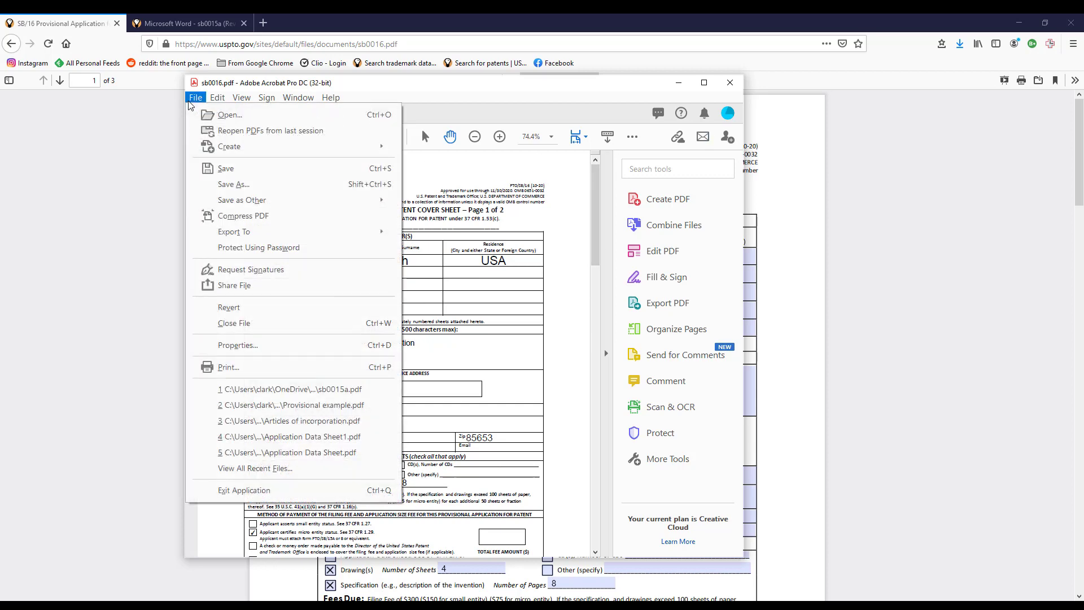
Print the cover sheet to the Adobe PDF printer and save it as sb0016 in Showtime.
{"action": "left_click", "coordinate": [217, 363]}
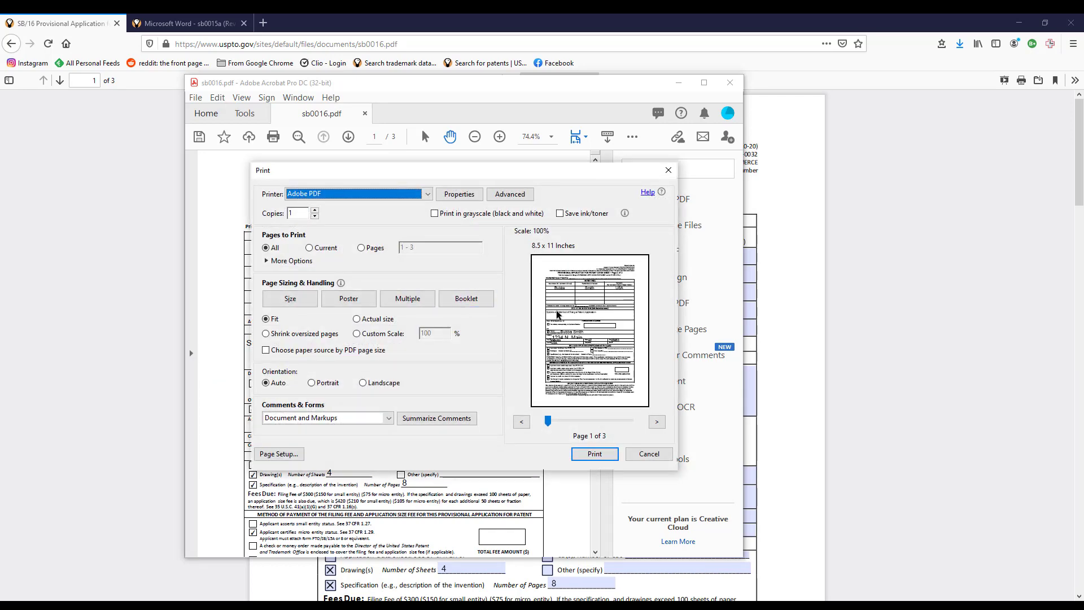
{"action": "left_click", "coordinate": [596, 453]}
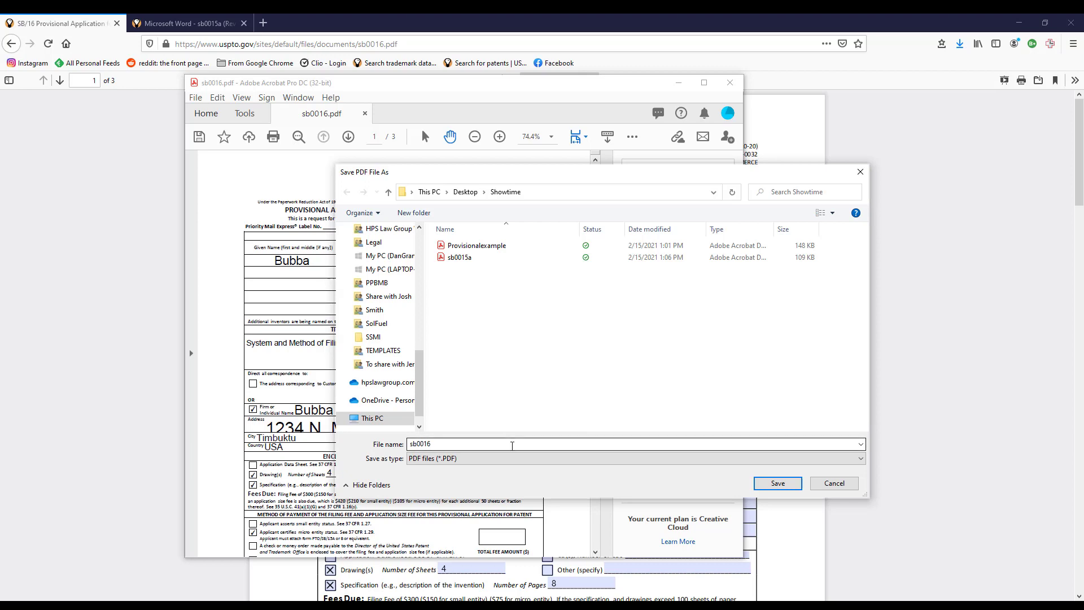
{"action": "double_click", "coordinate": [454, 442]}
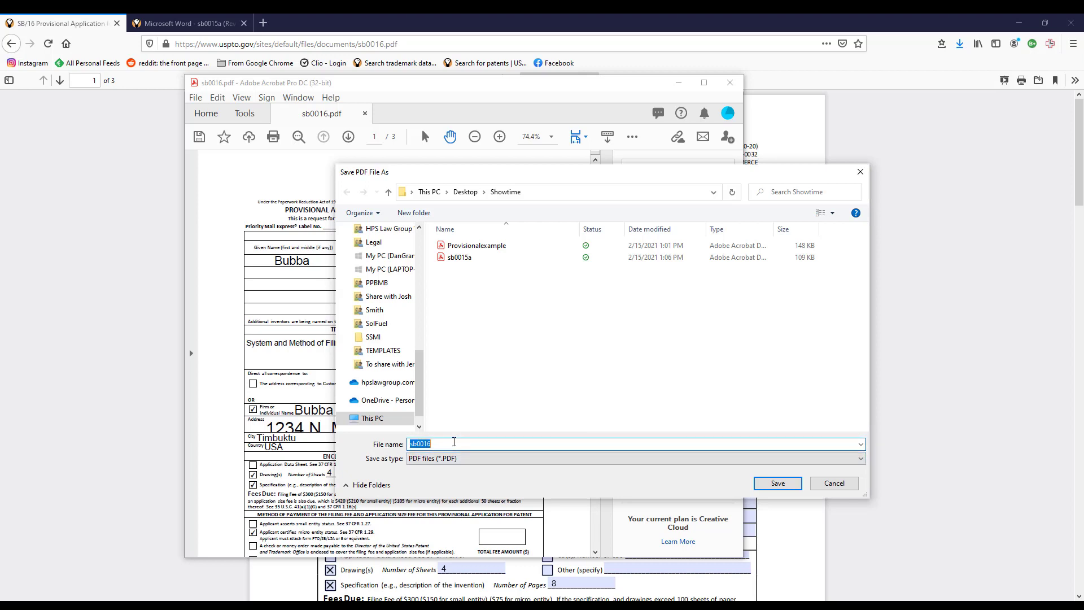
{"action": "left_click", "coordinate": [777, 484]}
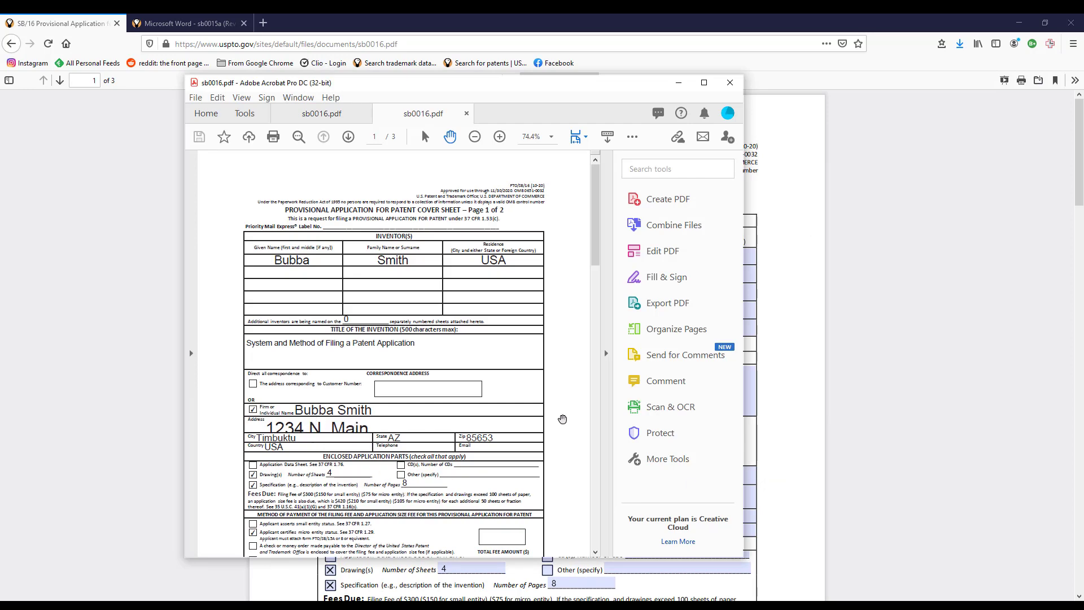
Review the new sb0016.pdf in Acrobat, then bring the Firefox window with the SB/16 form back to the front.
{"action": "scroll", "coordinate": [563, 419], "scroll_direction": "down", "scroll_amount": 3}
{"action": "scroll", "coordinate": [563, 419], "scroll_direction": "down", "scroll_amount": 10}
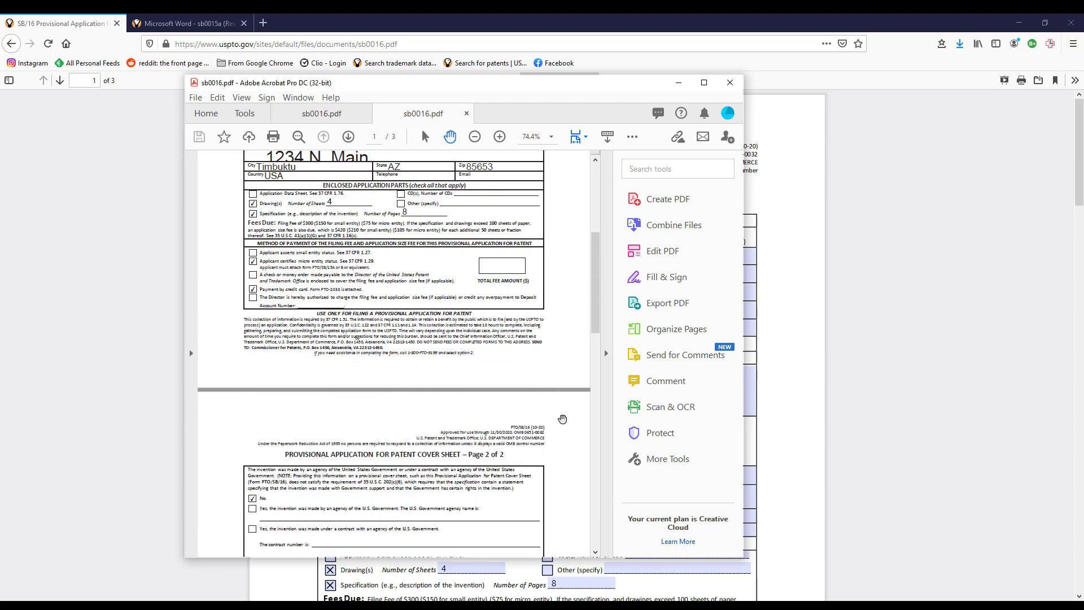
{"action": "scroll", "coordinate": [562, 419], "scroll_direction": "up", "scroll_amount": 7}
{"action": "scroll", "coordinate": [562, 419], "scroll_direction": "up", "scroll_amount": 7}
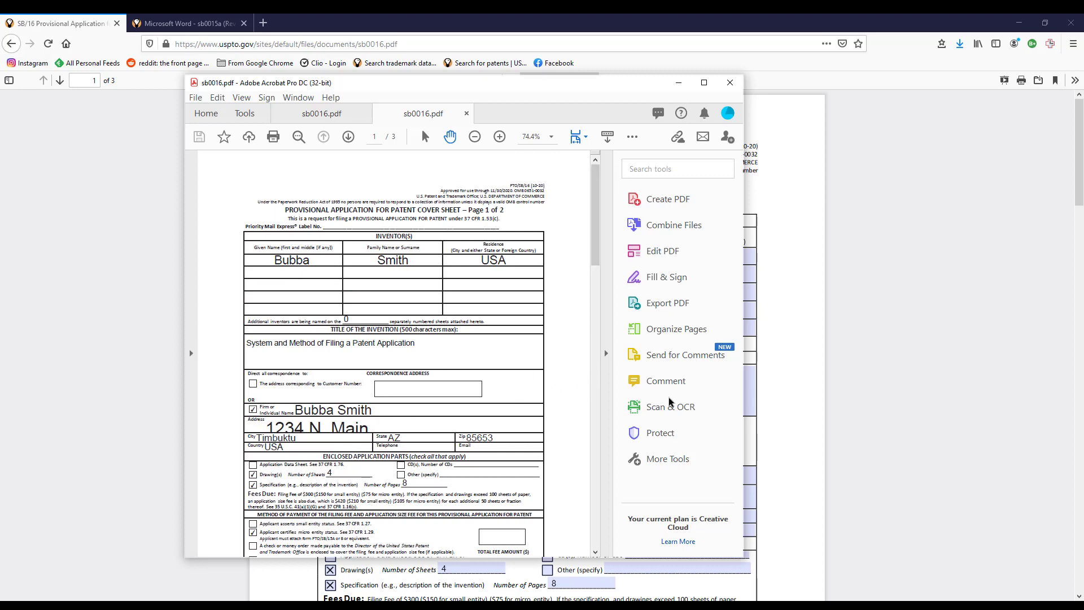
{"action": "left_click", "coordinate": [968, 318]}
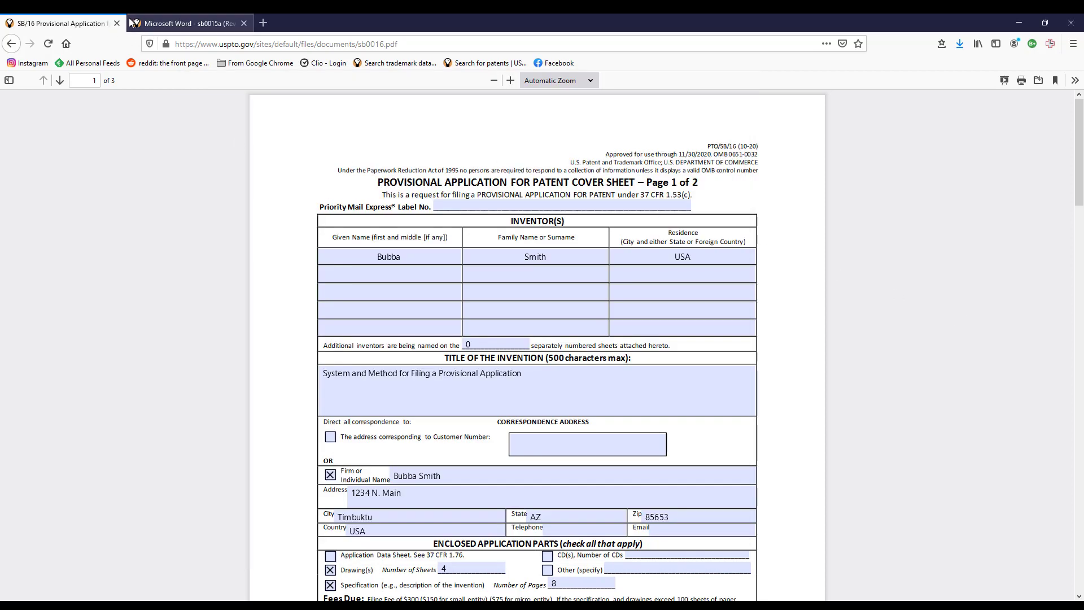
Go to uspto.gov, open the filing-online page, and start EFS-Web as an unregistered e-filer.
{"action": "left_click", "coordinate": [257, 44]}
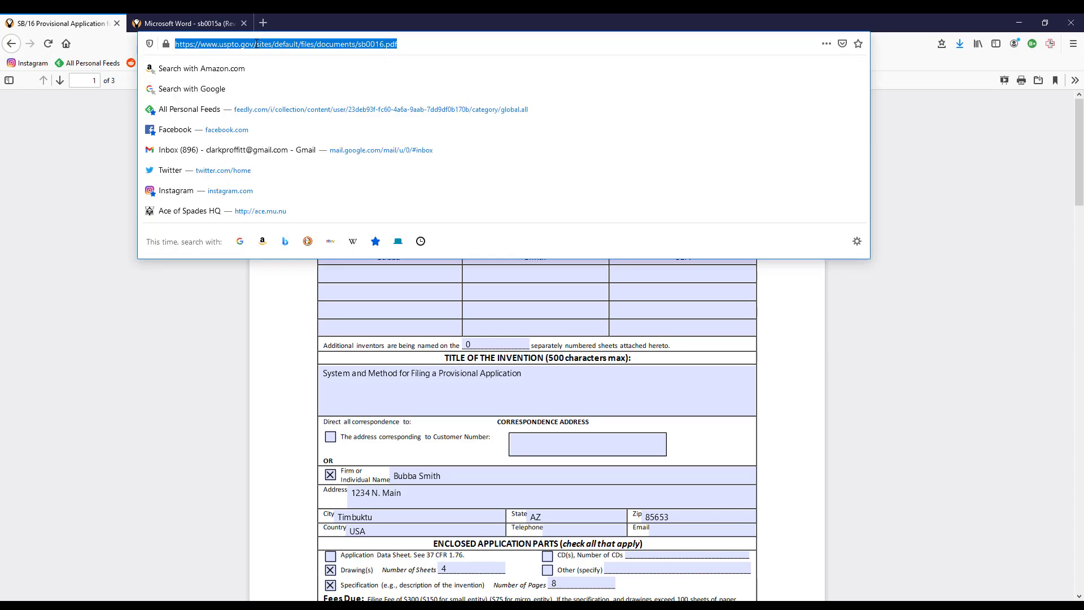
{"action": "type", "text": "uspto.gov"}
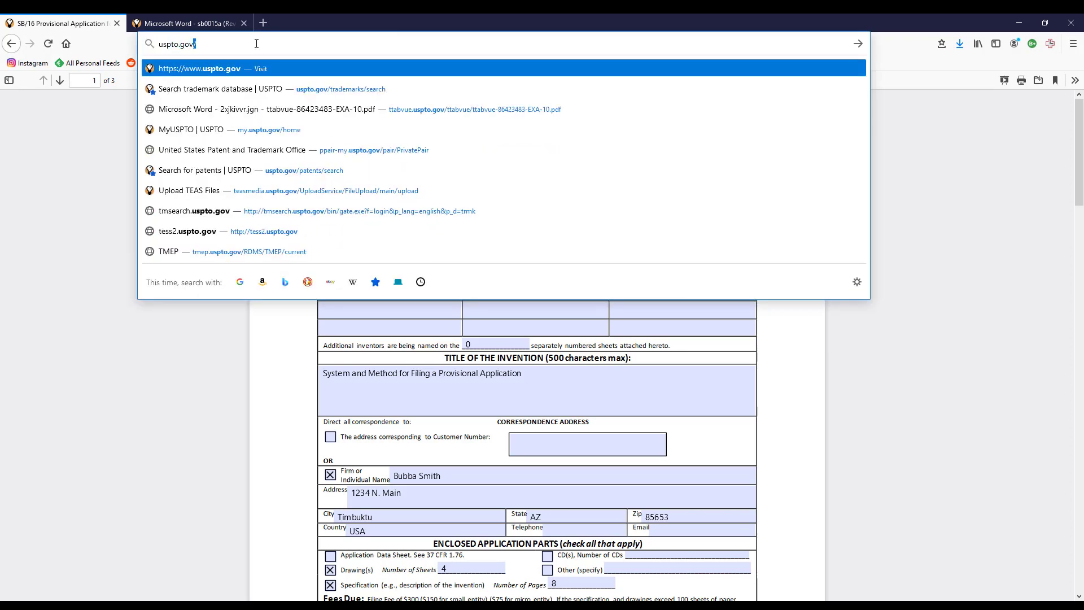
{"action": "key", "text": "Return"}
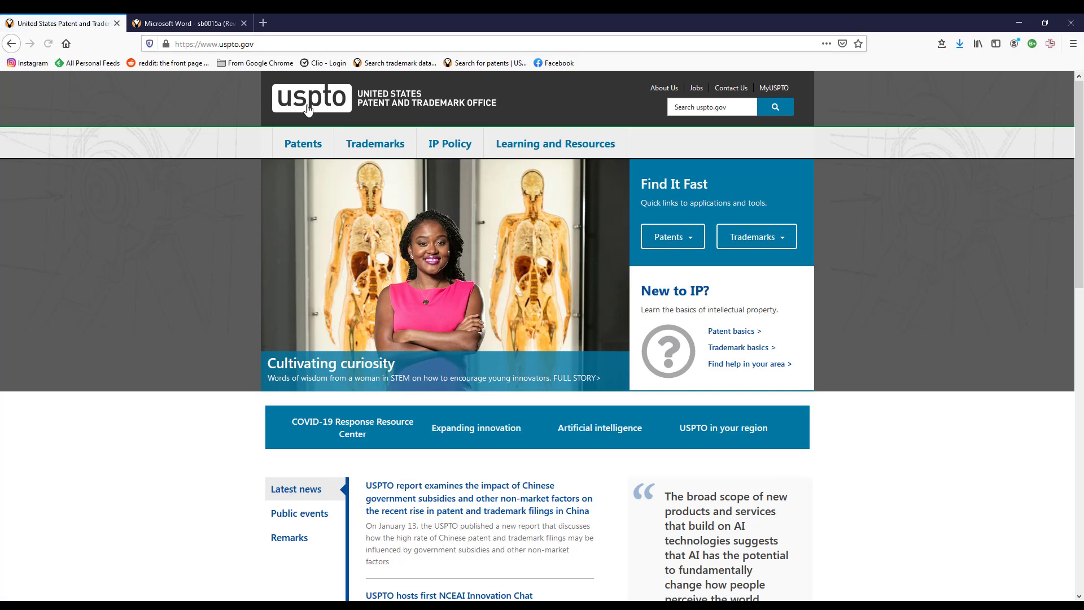
{"action": "mouse_move", "coordinate": [328, 148]}
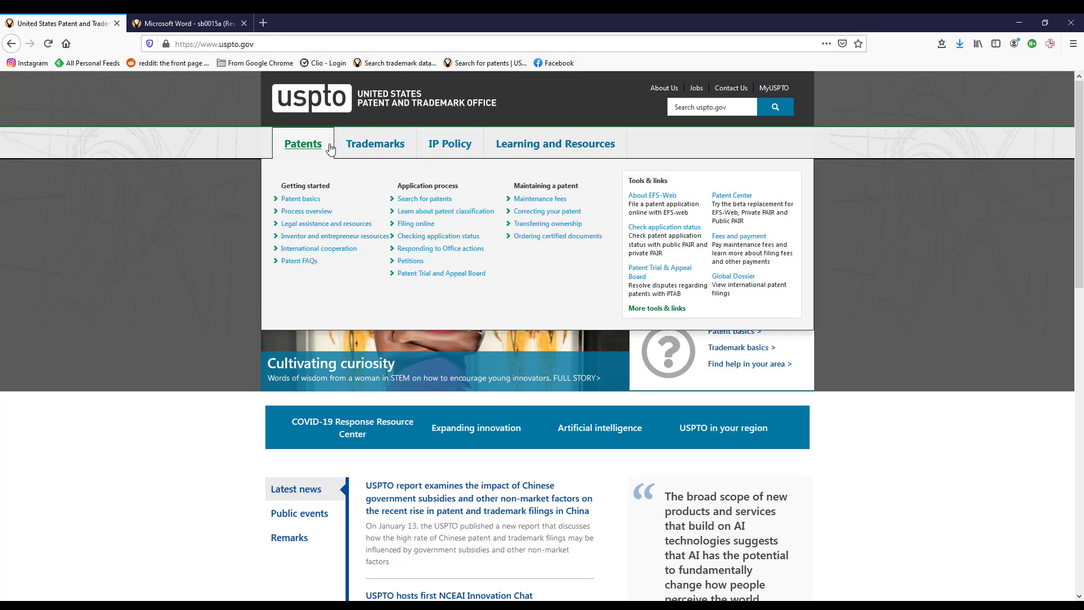
{"action": "left_click", "coordinate": [421, 224]}
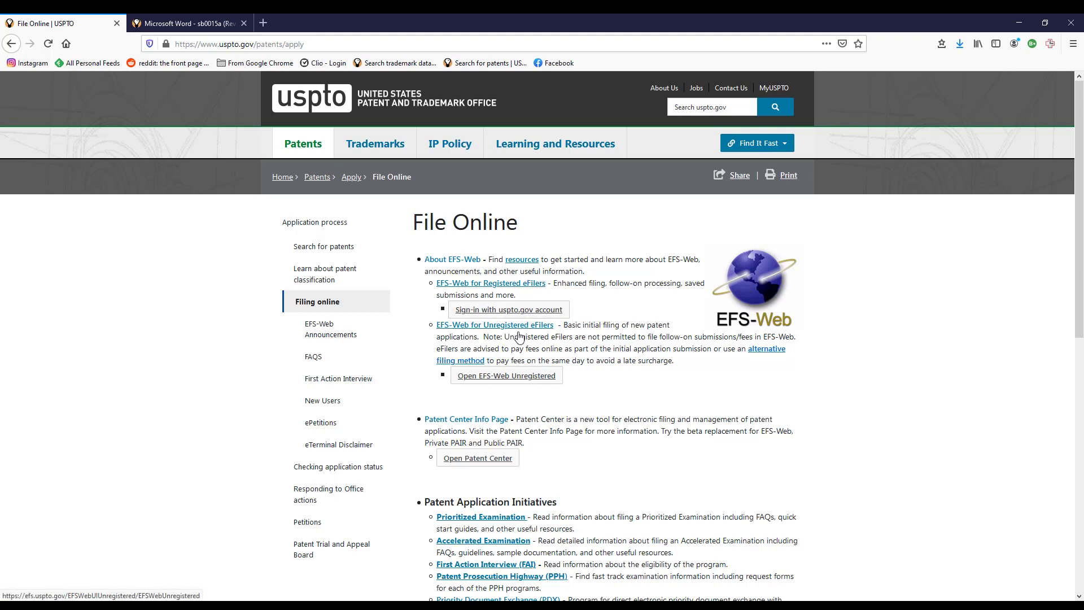
{"action": "left_click", "coordinate": [519, 376]}
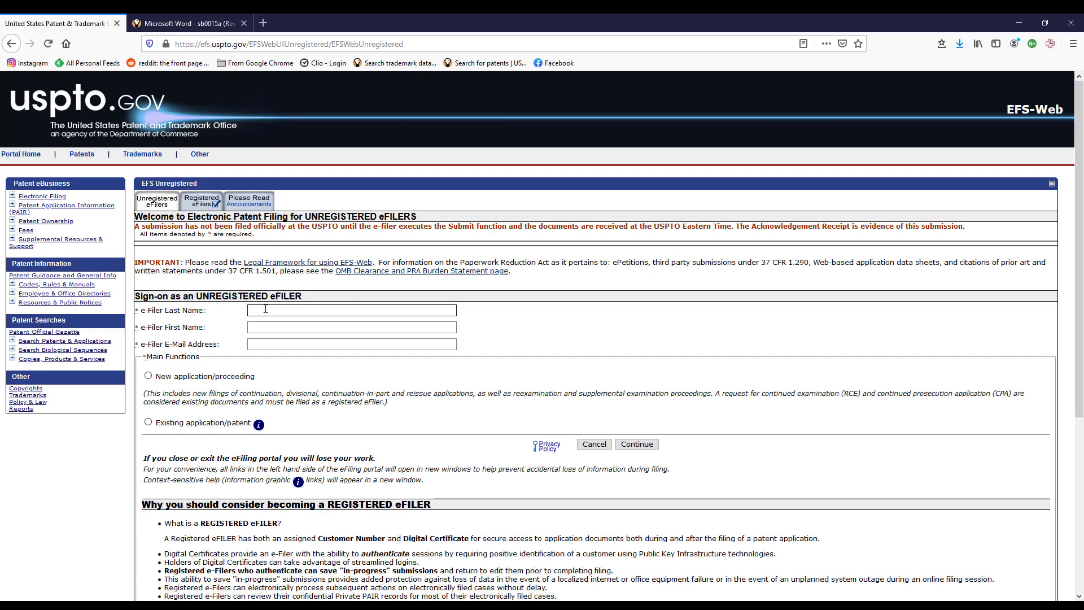
Enter the filer's last name, first name and e-mail address on the sign-on form.
{"action": "left_click", "coordinate": [269, 311]}
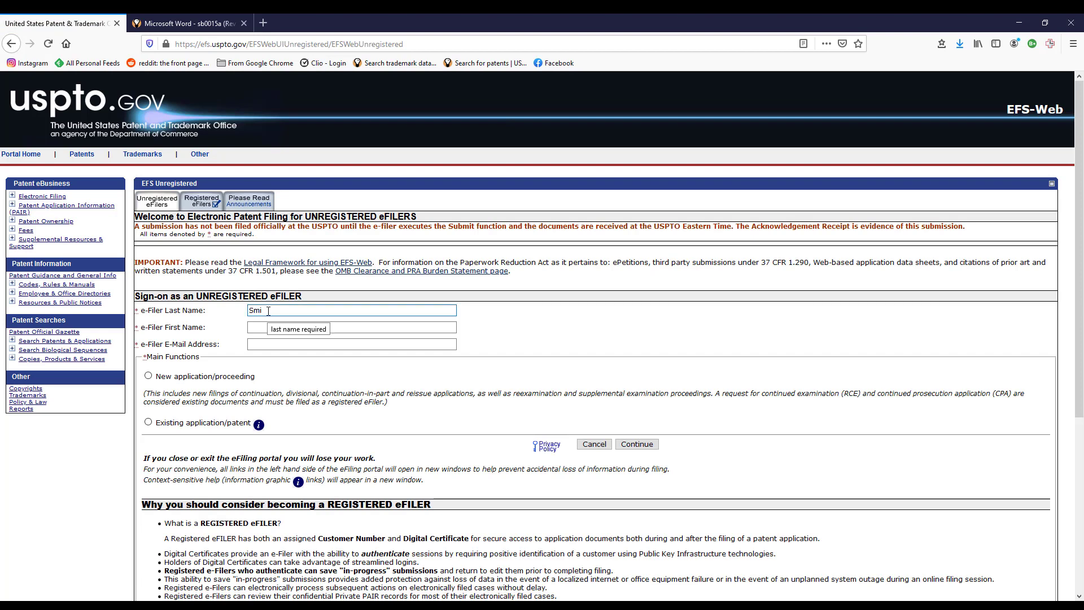
{"action": "key", "text": "Tab"}
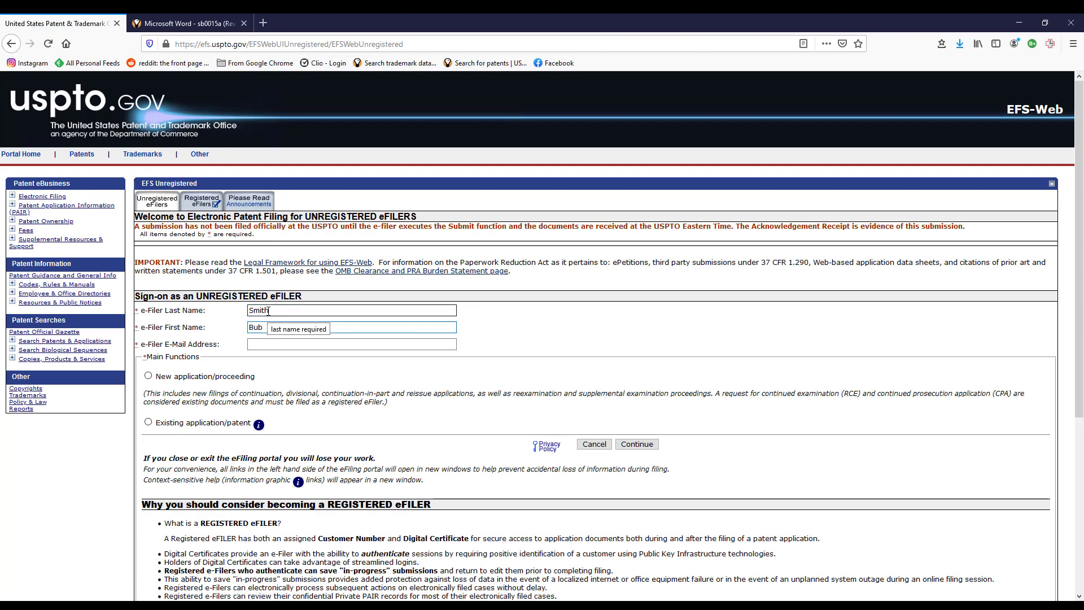
{"action": "key", "text": "Tab"}
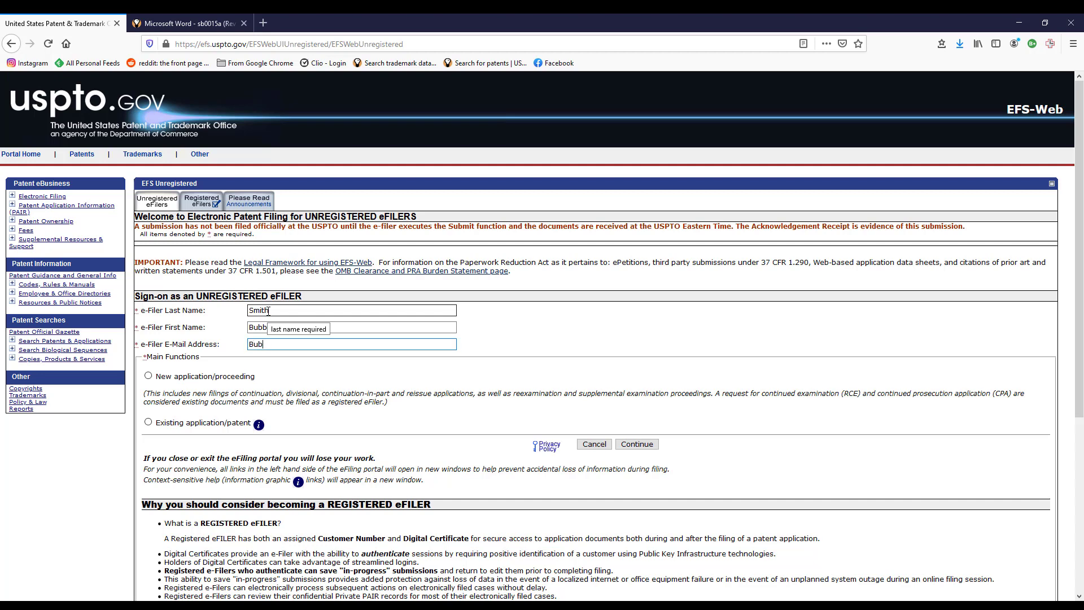
Choose New application/proceeding, Utility, then Provisional as the filing type.
{"action": "left_click", "coordinate": [148, 376]}
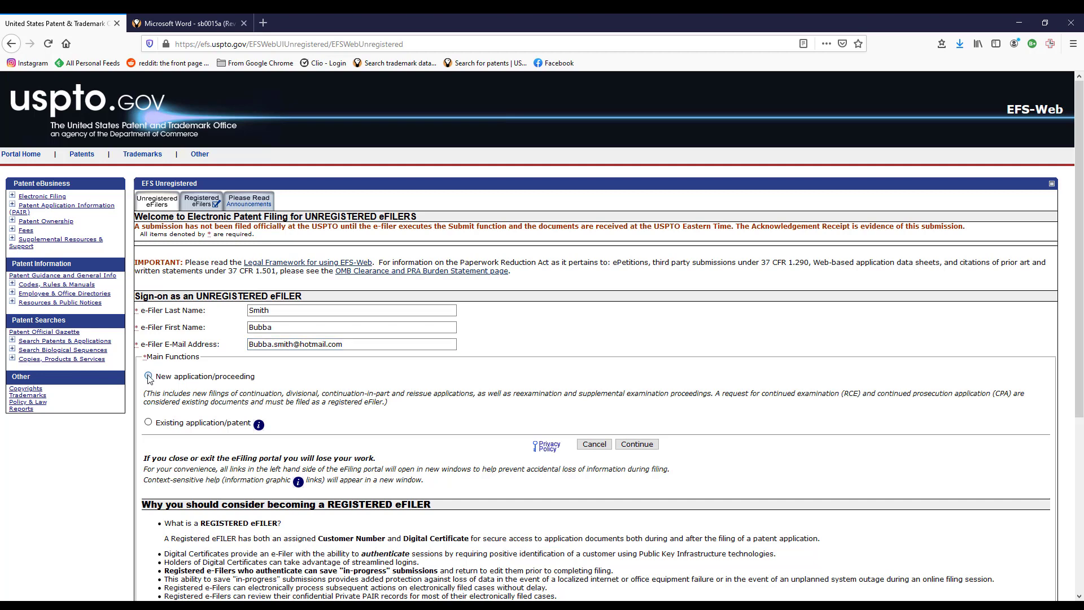
{"action": "scroll", "coordinate": [181, 386], "scroll_direction": "down", "scroll_amount": 2}
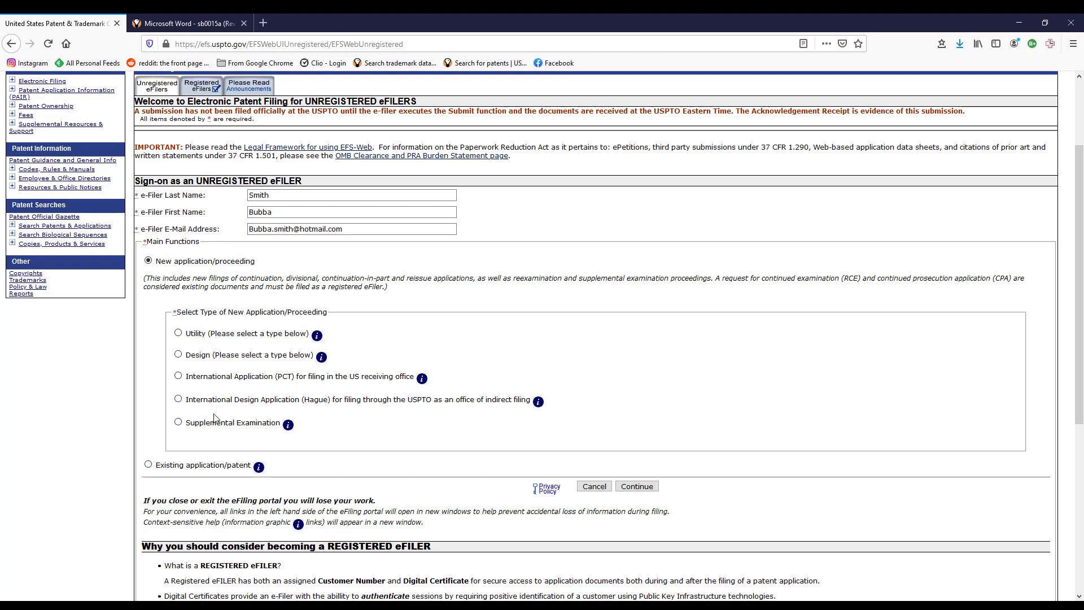
{"action": "left_click", "coordinate": [178, 333]}
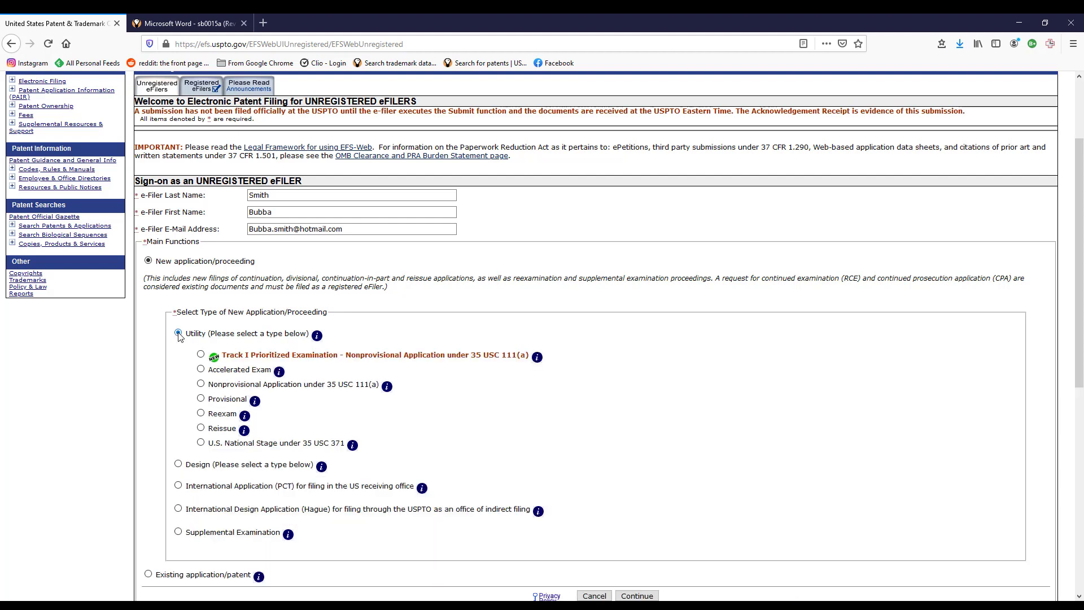
{"action": "left_click", "coordinate": [200, 398]}
{"action": "scroll", "coordinate": [460, 394], "scroll_direction": "down", "scroll_amount": 5}
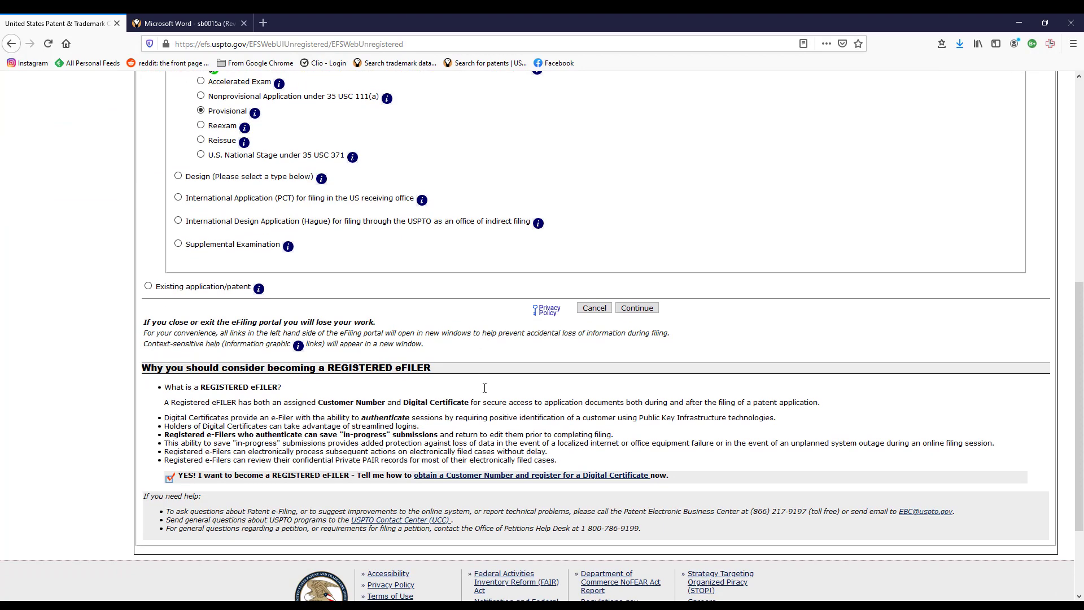
Enter the title 'System and Method for Filing a PRovovisionion' and the first inventor's first name.
{"action": "left_click", "coordinate": [632, 310]}
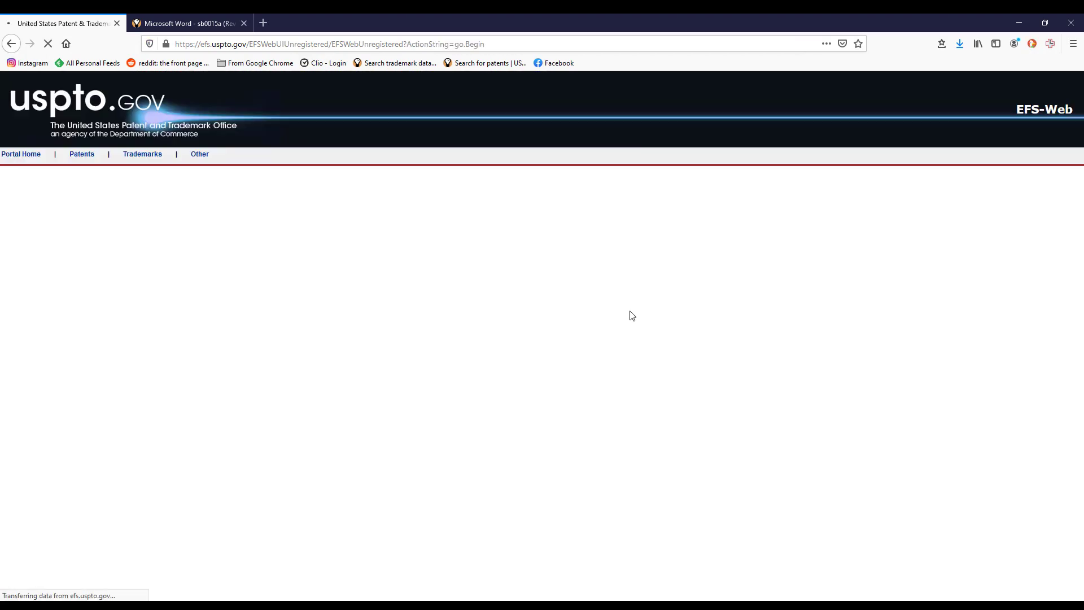
{"action": "left_click", "coordinate": [312, 330]}
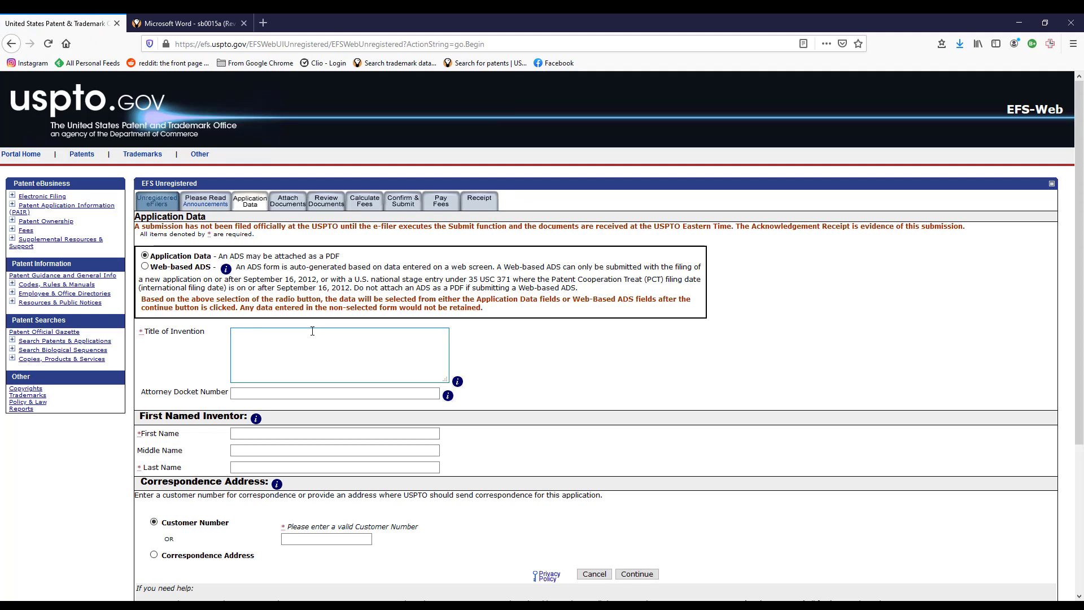
{"action": "type", "text": "System and Method for Filing a P"}
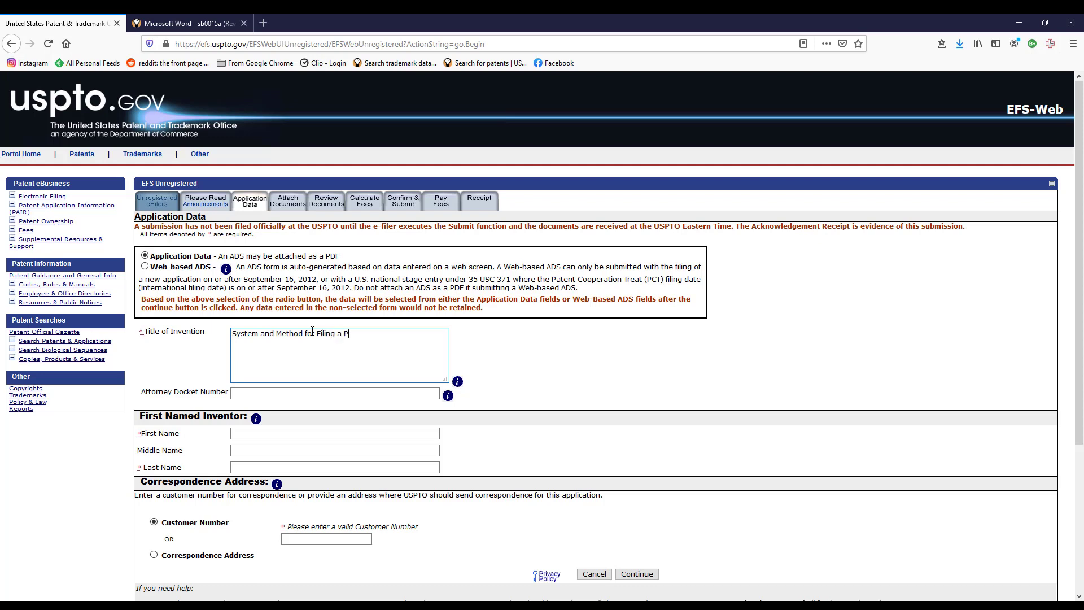
{"action": "type", "text": "Rov"}
{"action": "type", "text": "ovisional Applicat"}
{"action": "type", "text": "ion"}
{"action": "key", "text": "Tab"}
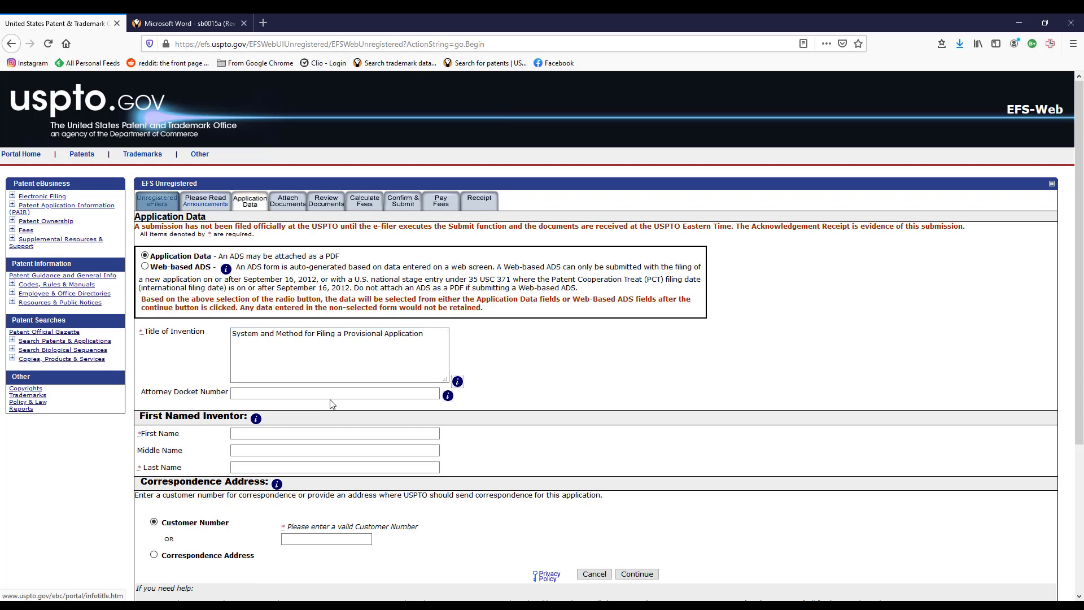
{"action": "key", "text": "Tab"}
{"action": "scroll", "coordinate": [342, 407], "scroll_direction": "down", "scroll_amount": 2}
{"action": "scroll", "coordinate": [344, 407], "scroll_direction": "down", "scroll_amount": 2}
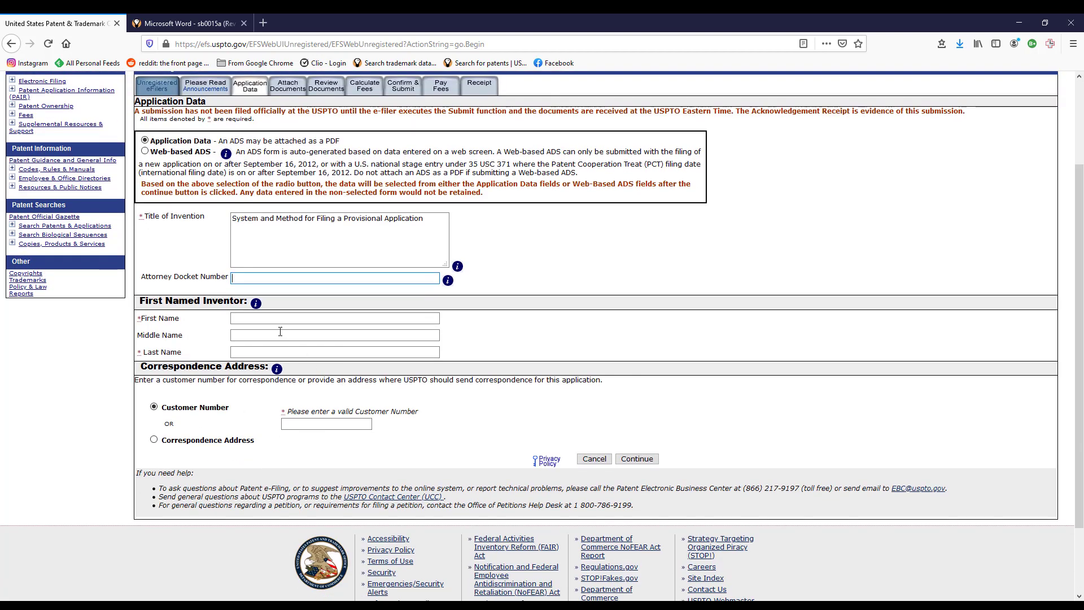
{"action": "left_click", "coordinate": [282, 319]}
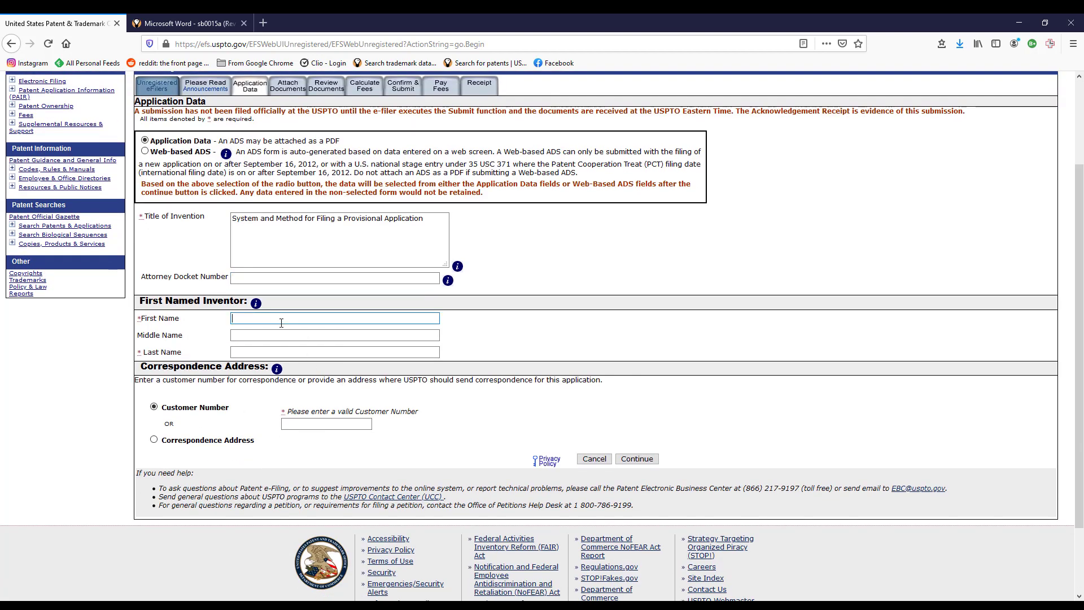
{"action": "type", "text": "Bub"}
{"action": "key", "text": "Tab"}
{"action": "key", "text": "Tab"}
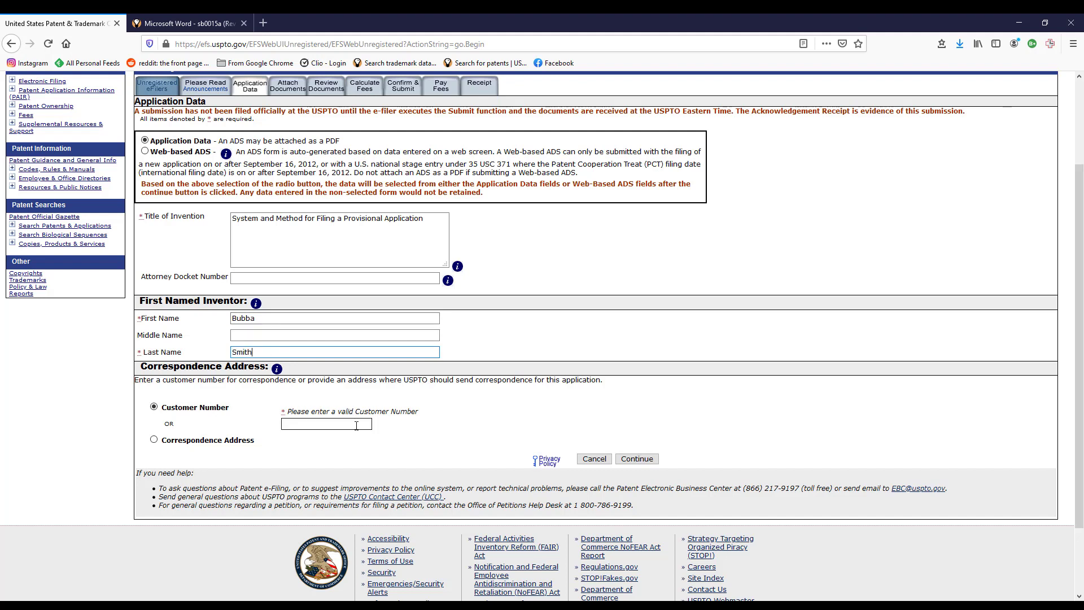
Choose a correspondence address instead of a customer number and enter the correspondence name, fixing a wrong entry.
{"action": "left_click", "coordinate": [154, 439]}
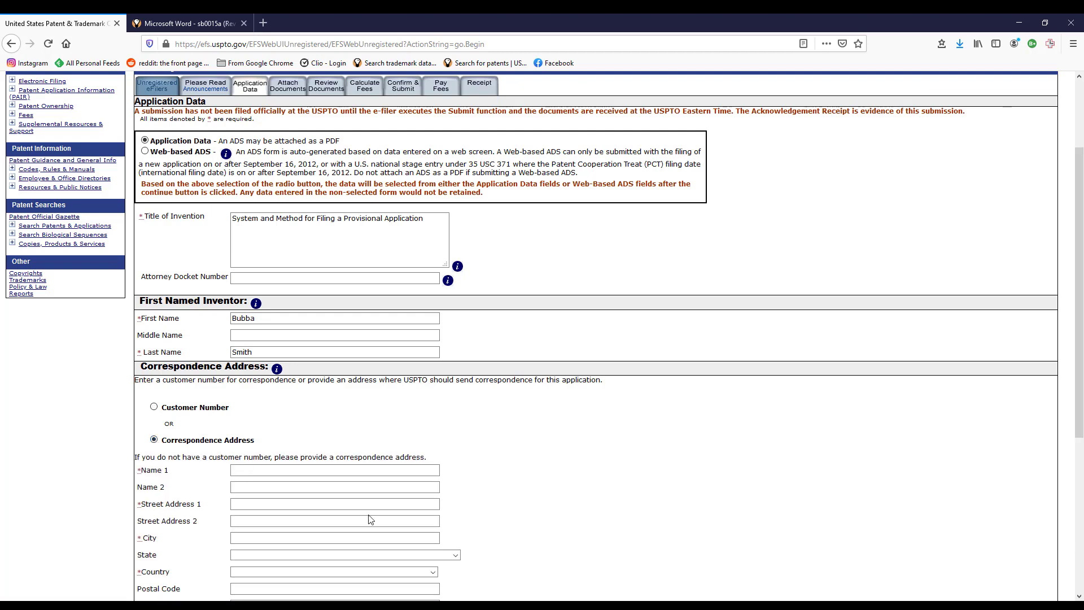
{"action": "scroll", "coordinate": [370, 509], "scroll_direction": "down", "scroll_amount": 3}
{"action": "left_click", "coordinate": [267, 299]}
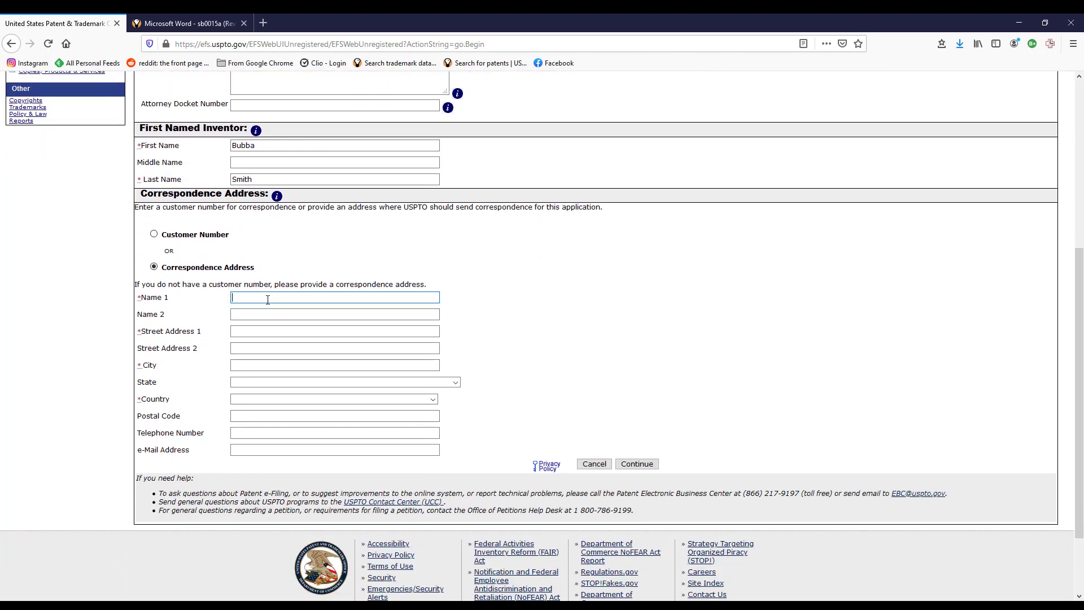
{"action": "type", "text": "123"}
{"action": "key", "text": "Tab"}
{"action": "key", "text": "Tab"}
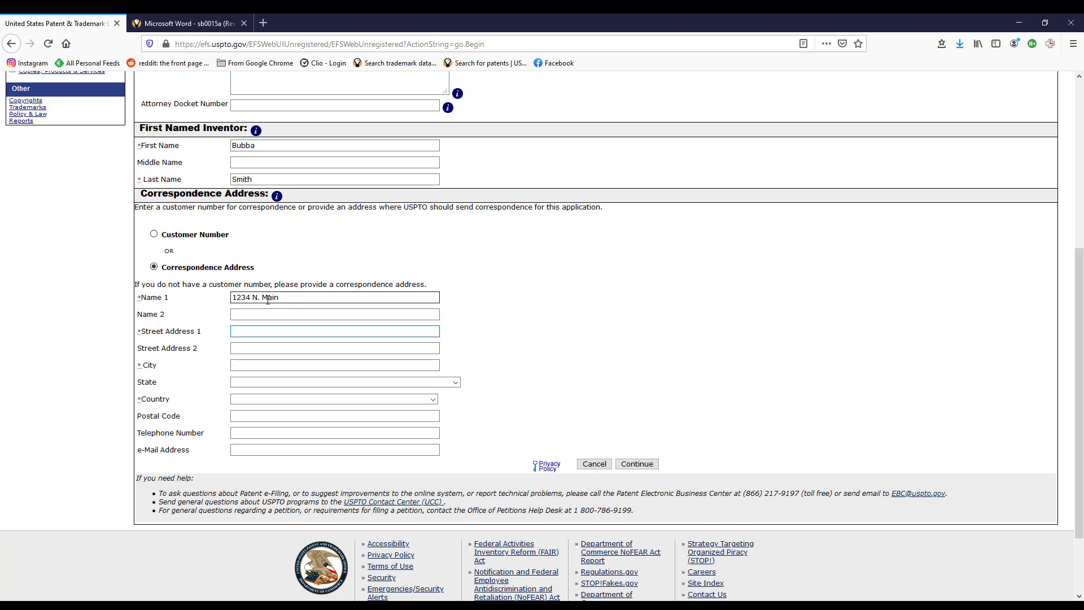
{"action": "key", "text": "Down"}
{"action": "left_click_drag", "start_coordinate": [285, 298], "coordinate": [189, 300]}
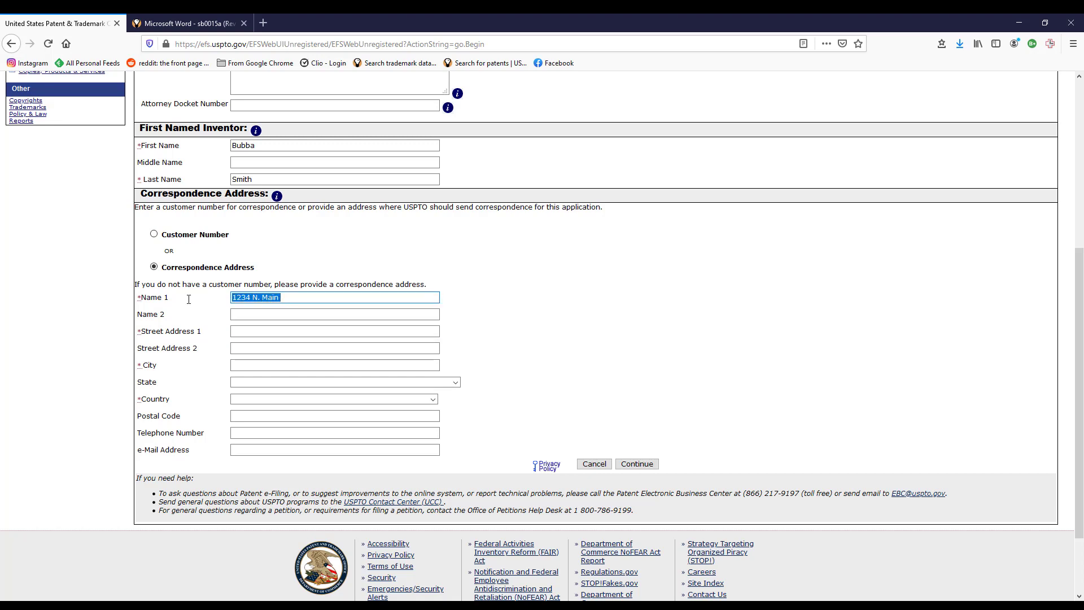
{"action": "key", "text": "Tab"}
{"action": "key", "text": "Tab"}
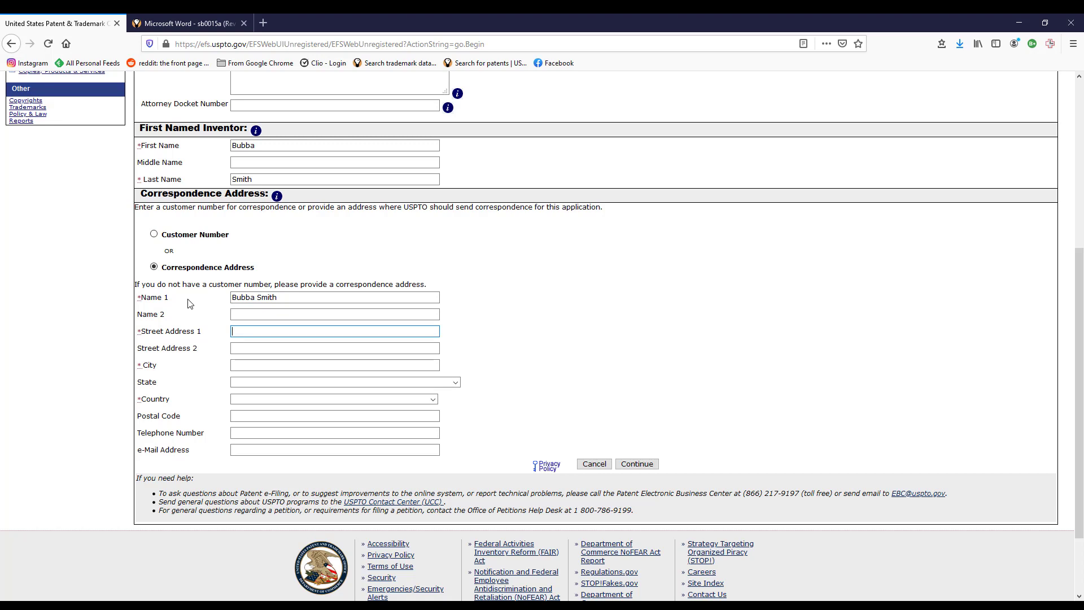
Fill in the street address, city, state and postal code, then continue to Attach Documents.
{"action": "type", "text": "123"}
{"action": "key", "text": "Tab"}
{"action": "key", "text": "Tab"}
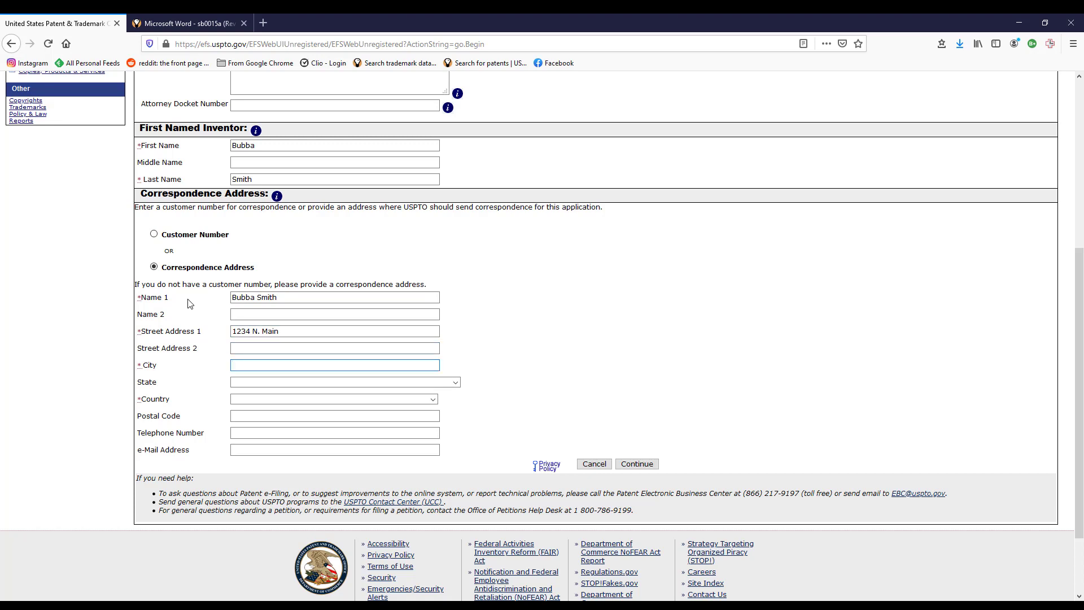
{"action": "type", "text": "Timbu"}
{"action": "type", "text": "ktu"}
{"action": "key", "text": "Tab"}
{"action": "type", "text": "ar"}
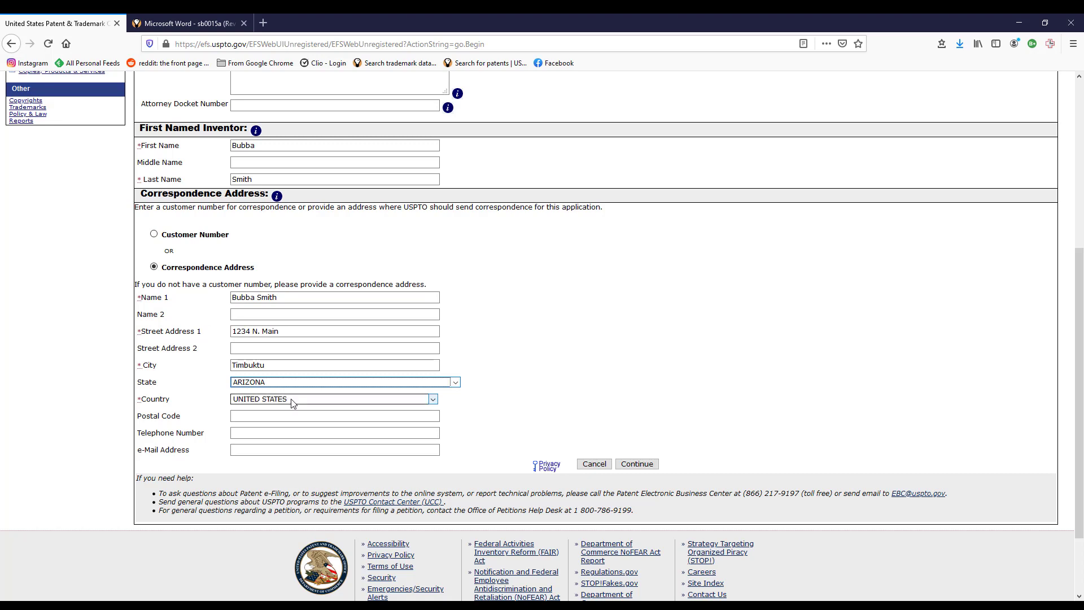
{"action": "left_click", "coordinate": [268, 418]}
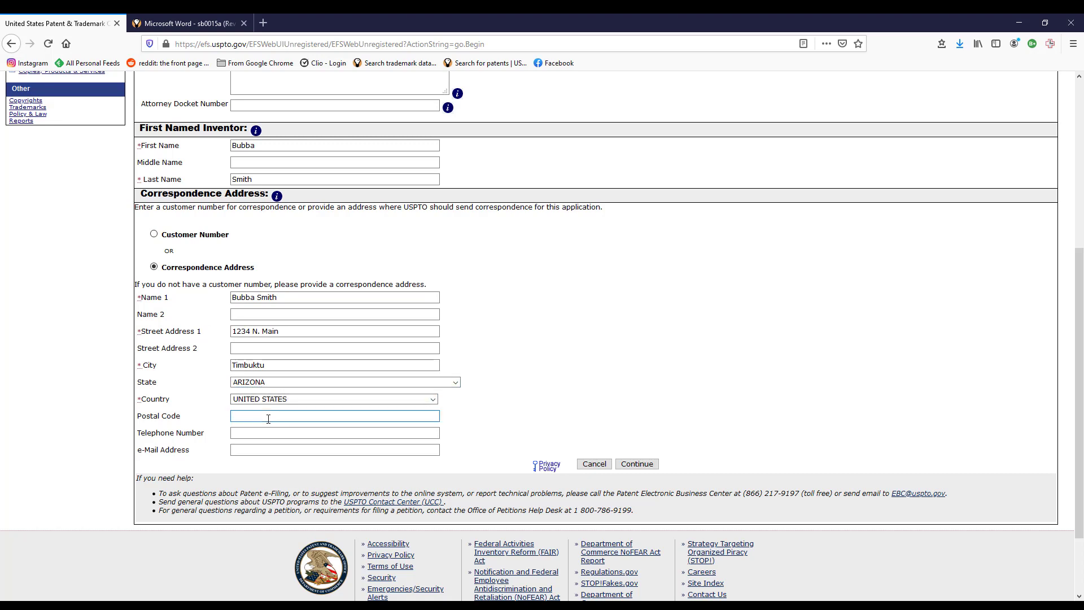
{"action": "type", "text": "85653"}
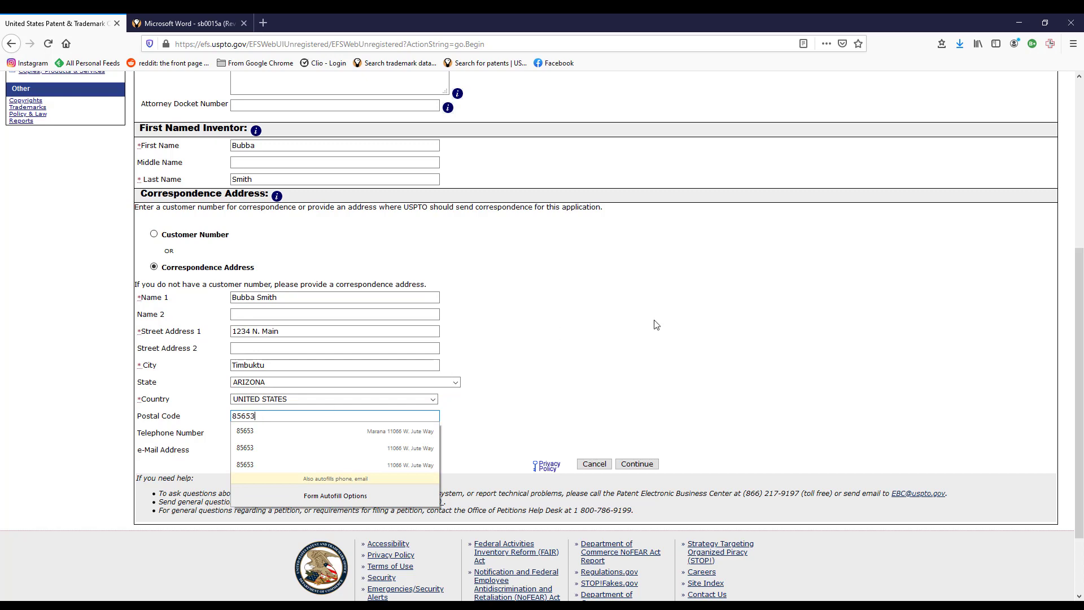
{"action": "key", "text": "Tab"}
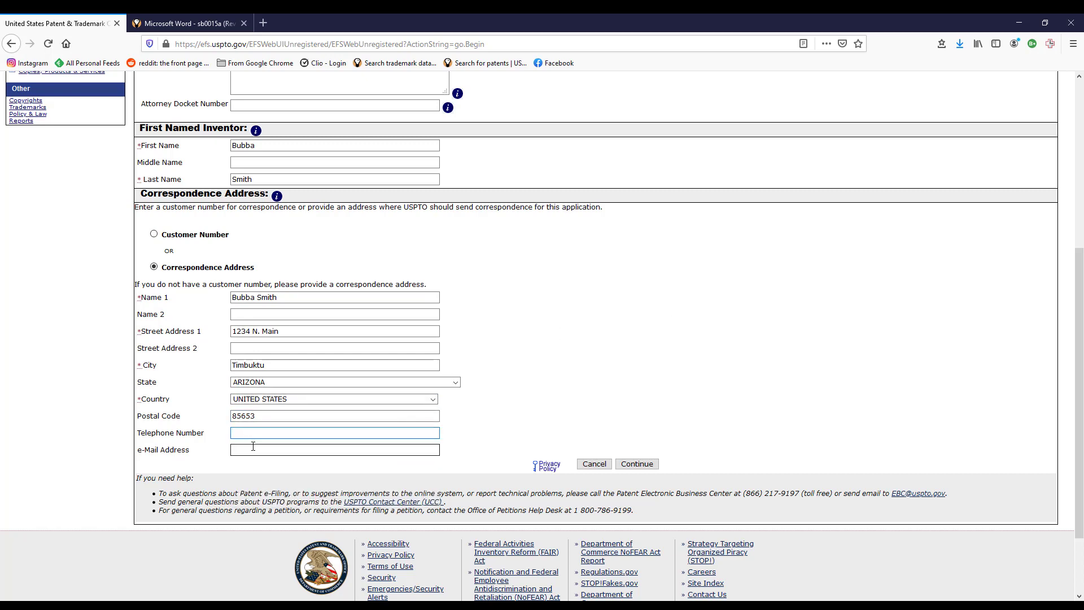
{"action": "left_click", "coordinate": [633, 463]}
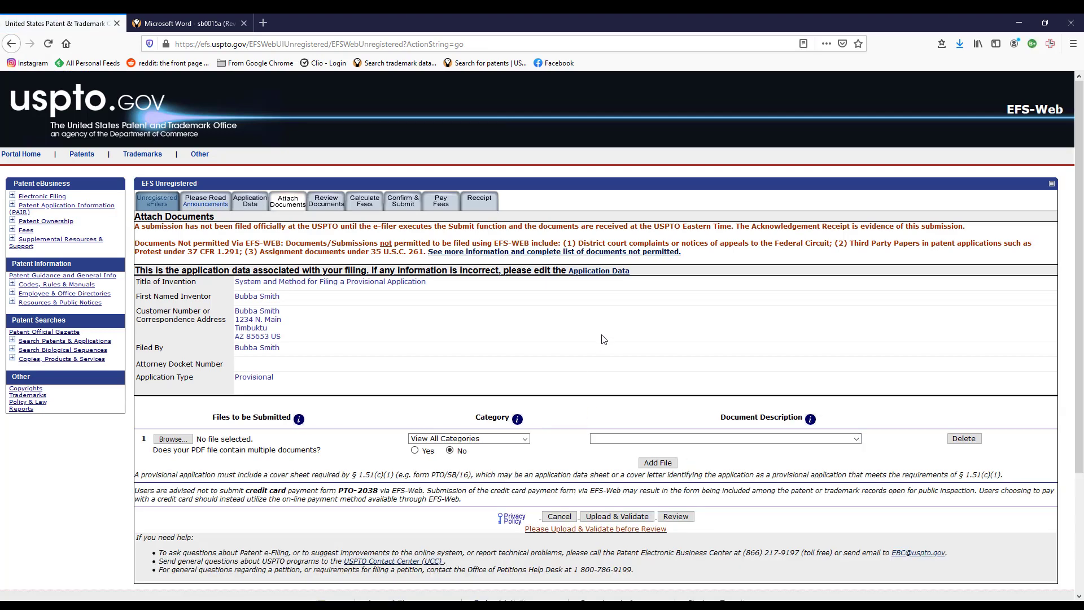
Attach sb0016.pdf as Application Part, Provisional Cover Sheet (SB16), add a second file row, and open the Showtime folder.
{"action": "scroll", "coordinate": [602, 340], "scroll_direction": "down", "scroll_amount": 2}
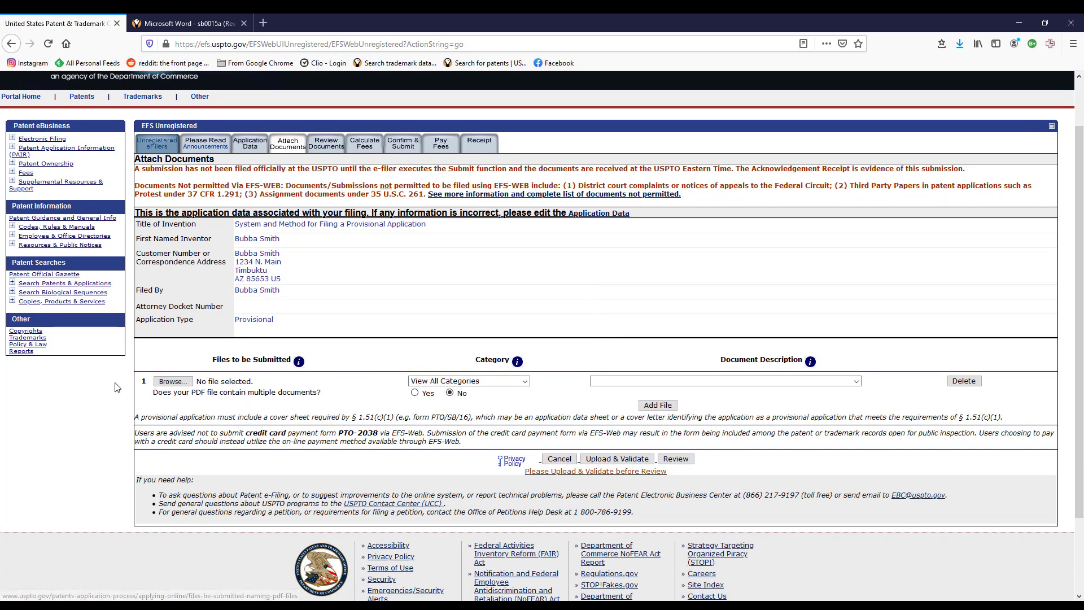
{"action": "left_click", "coordinate": [169, 382]}
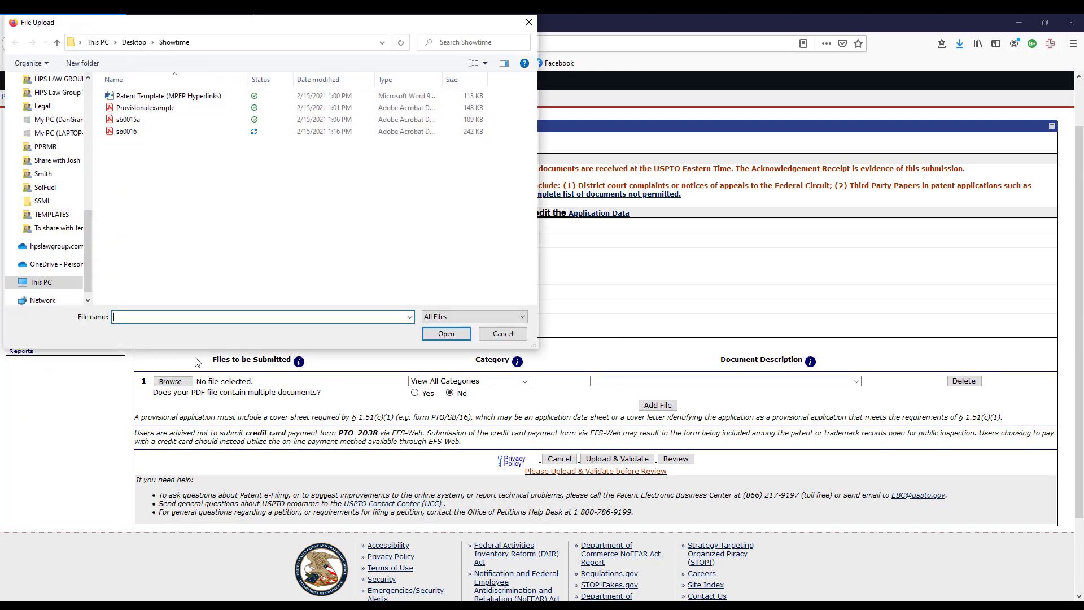
{"action": "double_click", "coordinate": [135, 133]}
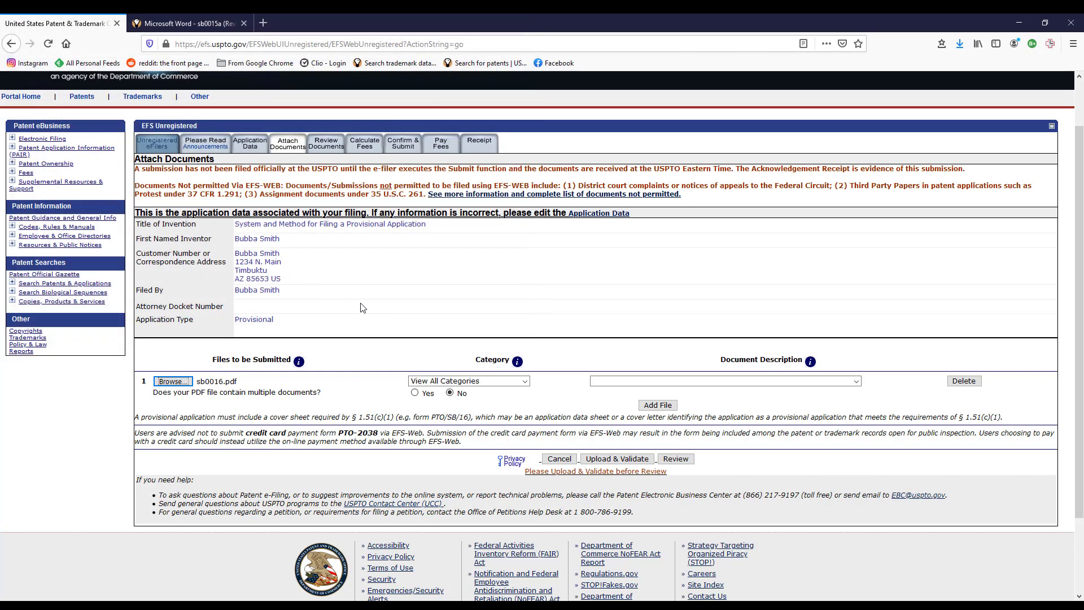
{"action": "left_click", "coordinate": [526, 382]}
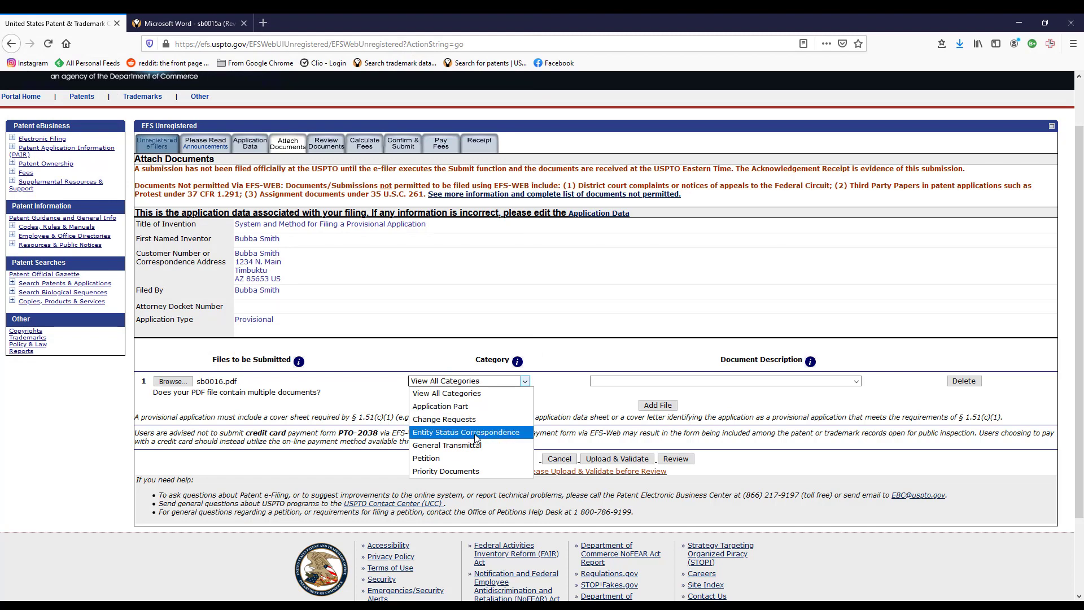
{"action": "left_click", "coordinate": [465, 407]}
{"action": "left_click", "coordinate": [803, 382]}
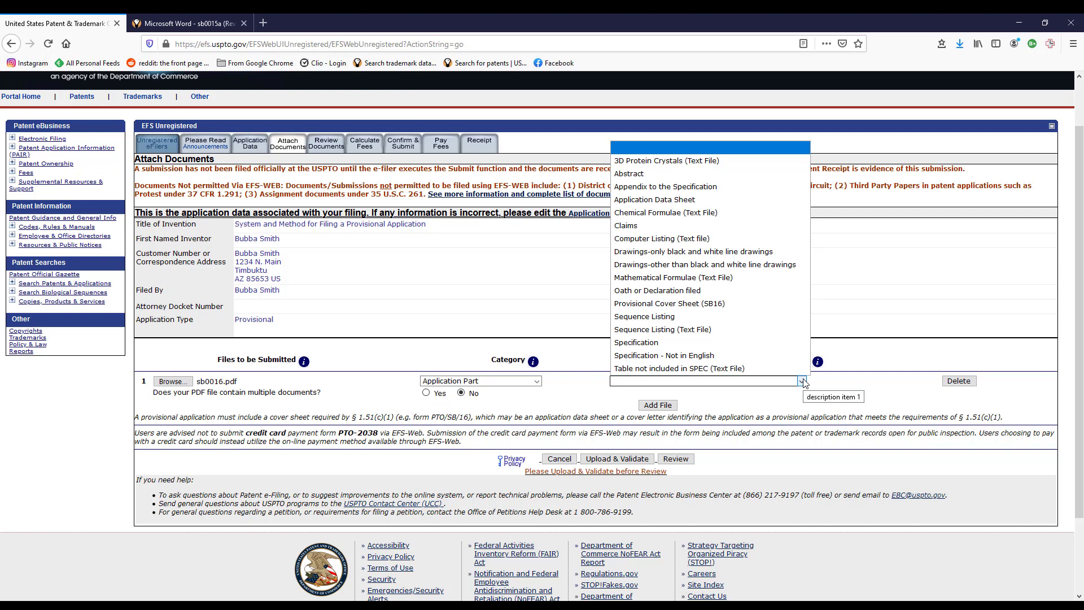
{"action": "left_click", "coordinate": [706, 306]}
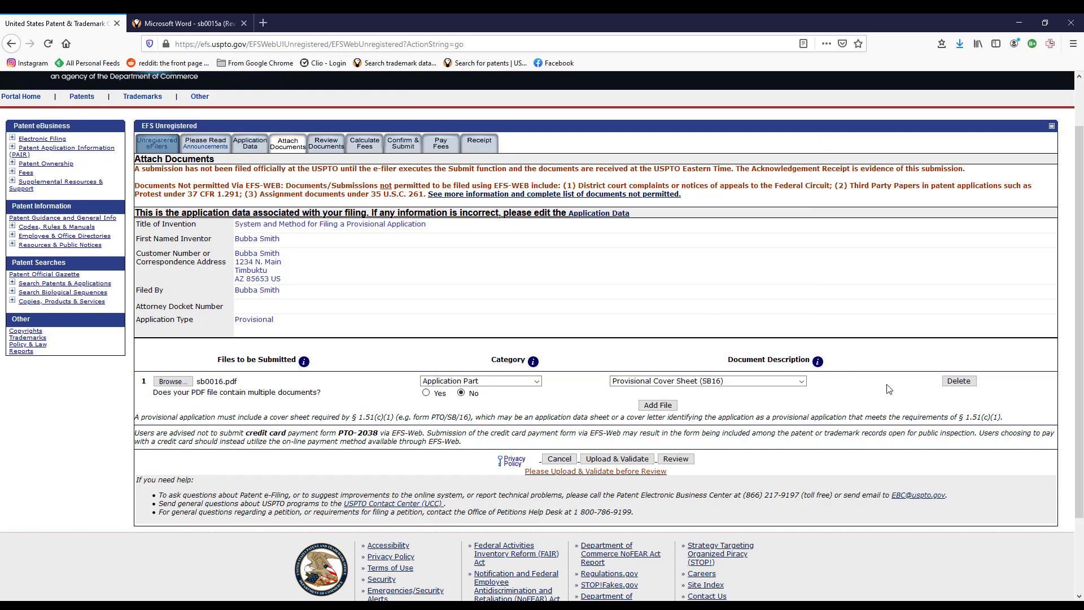
{"action": "left_click", "coordinate": [646, 406]}
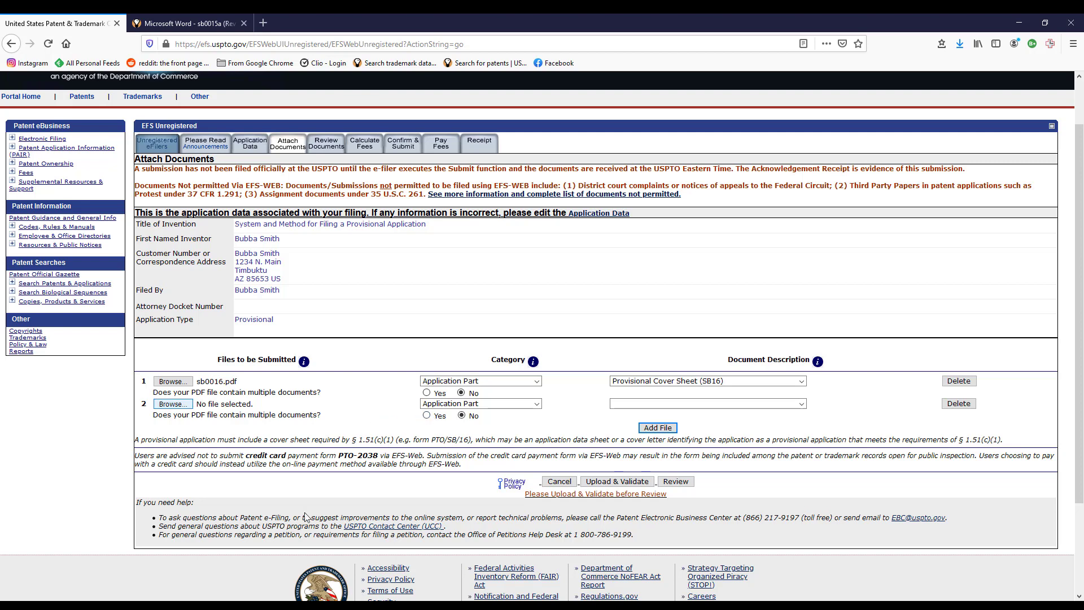
{"action": "left_click", "coordinate": [186, 608]}
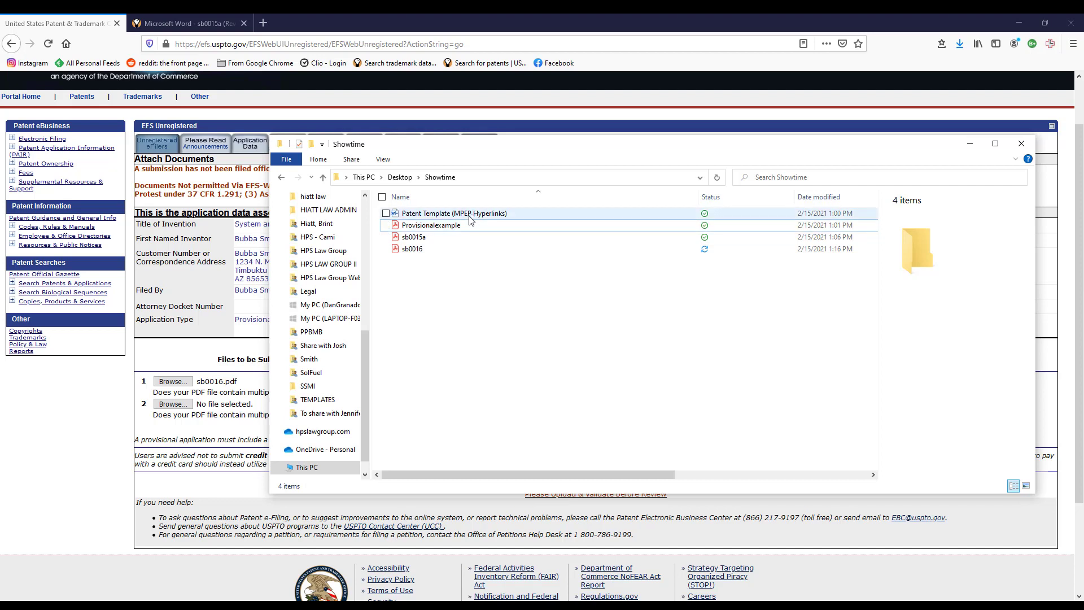
Review Provisionalexample.pdf in Acrobat, then return to the EFS-Web Attach Documents page.
{"action": "double_click", "coordinate": [486, 233]}
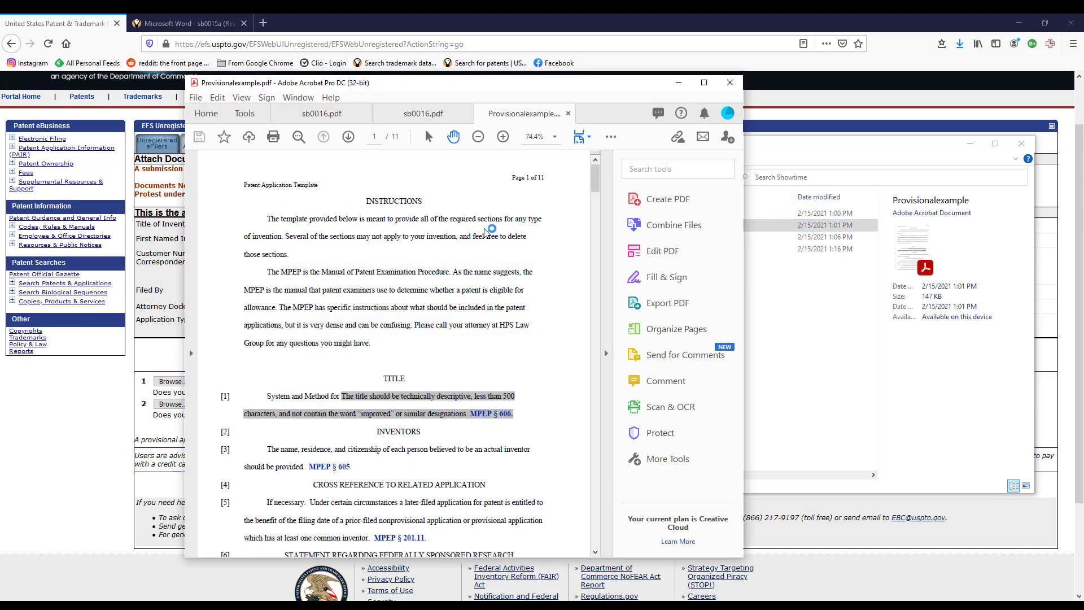
{"action": "scroll", "coordinate": [539, 317], "scroll_direction": "down", "scroll_amount": 5}
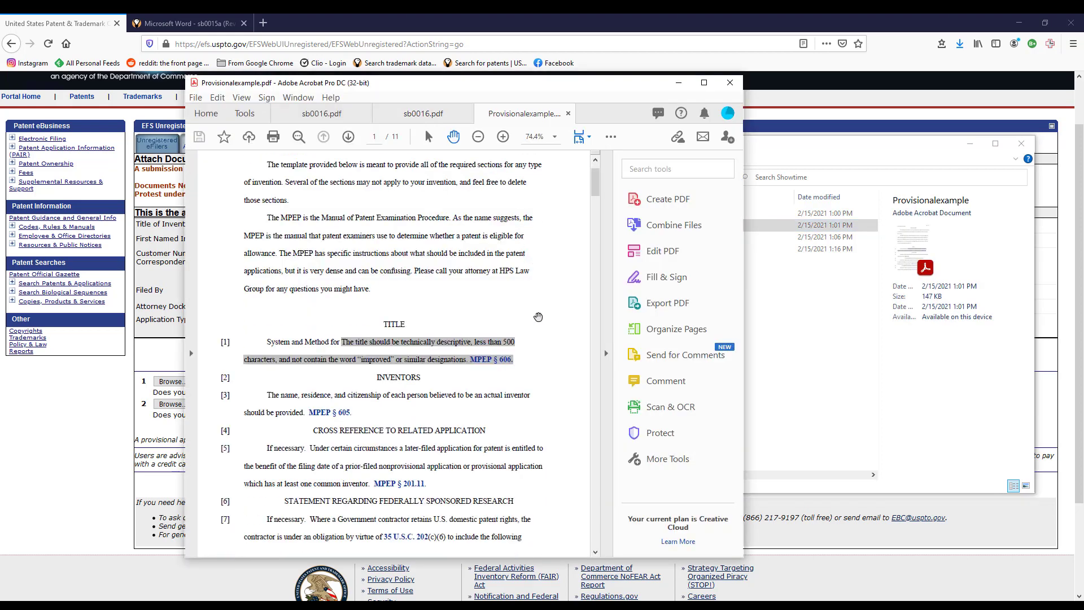
{"action": "scroll", "coordinate": [539, 317], "scroll_direction": "up", "scroll_amount": 5}
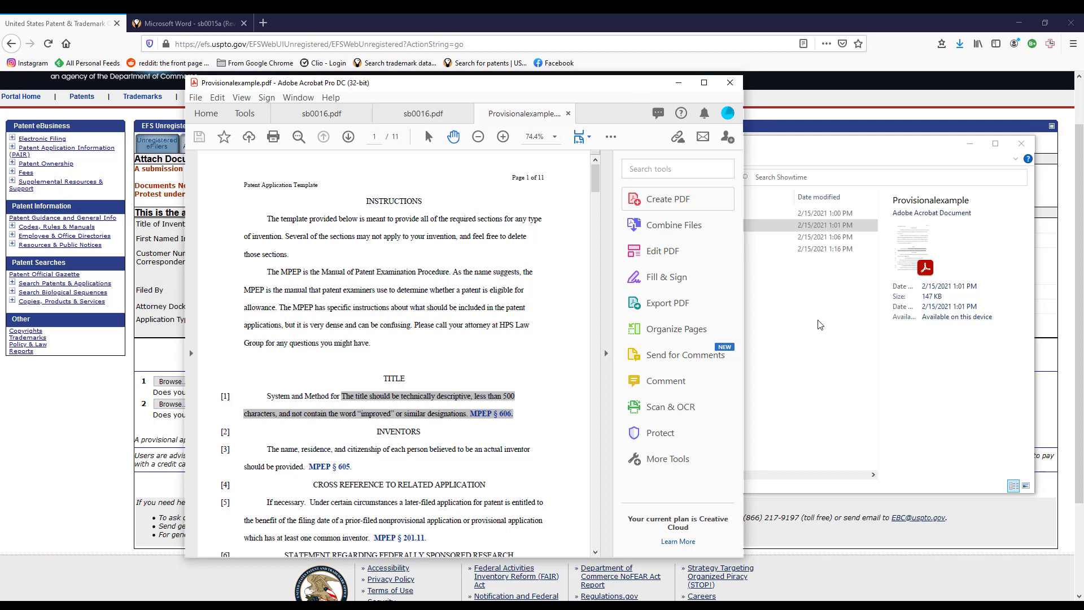
{"action": "left_click", "coordinate": [817, 334]}
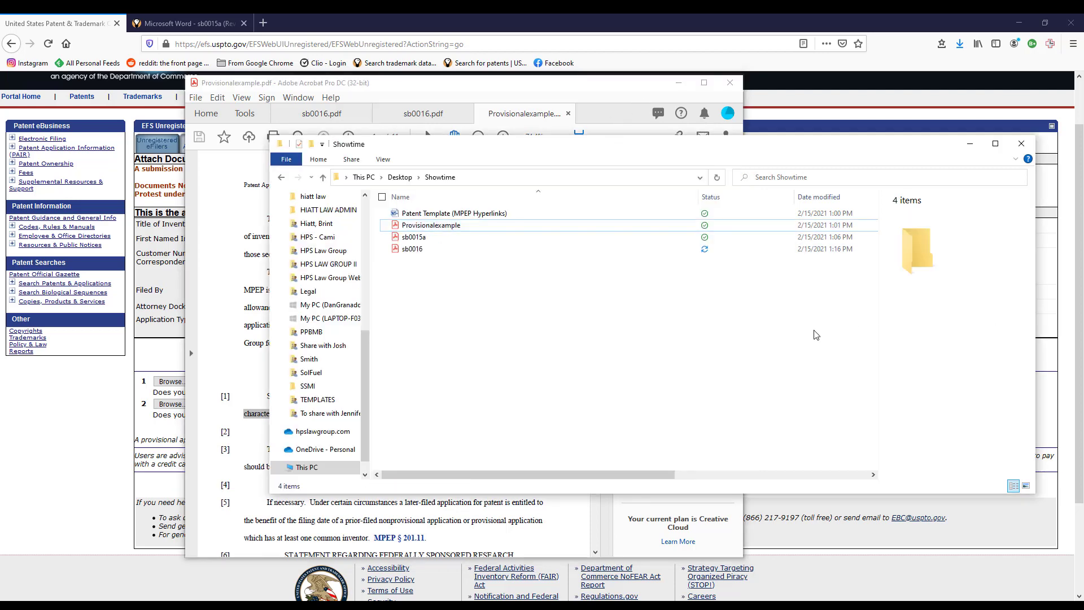
{"action": "left_click", "coordinate": [102, 426]}
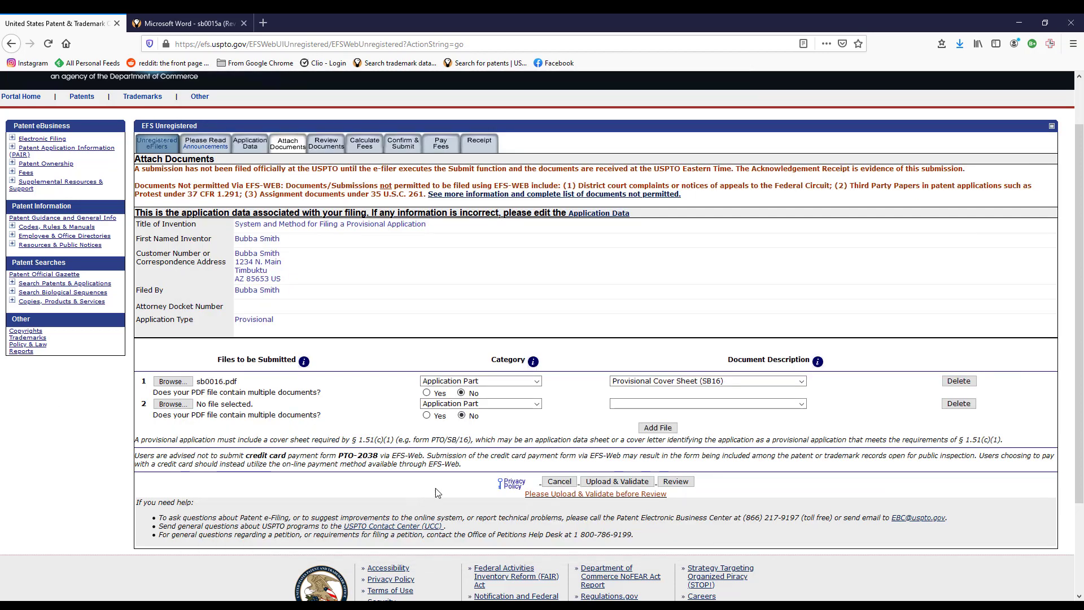
Mark the second file as multiple documents, with Specification as pages 1–8.
{"action": "left_click", "coordinate": [427, 416]}
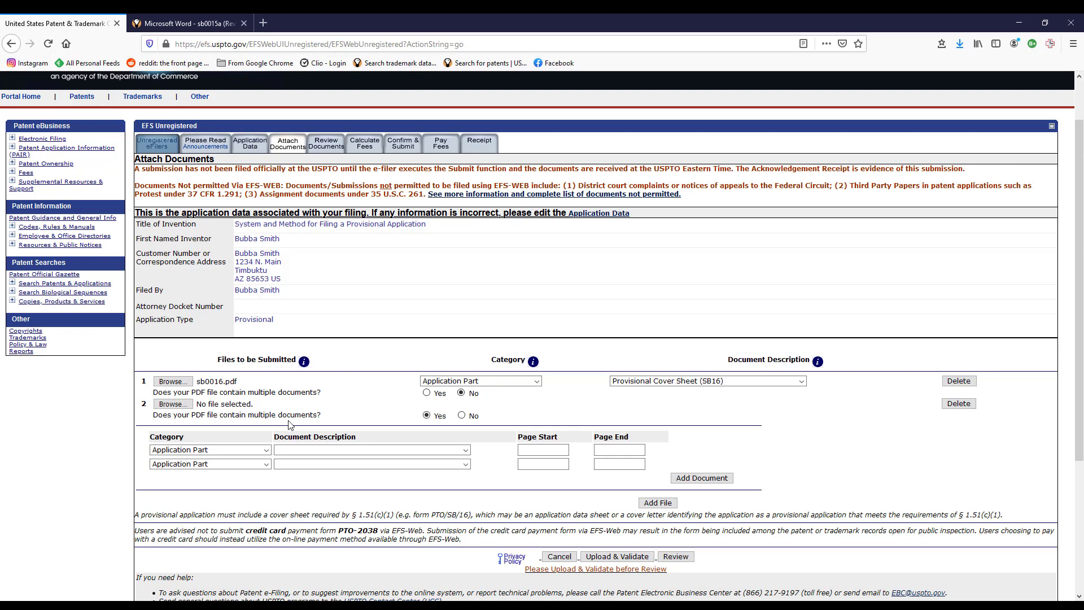
{"action": "left_click", "coordinate": [467, 451]}
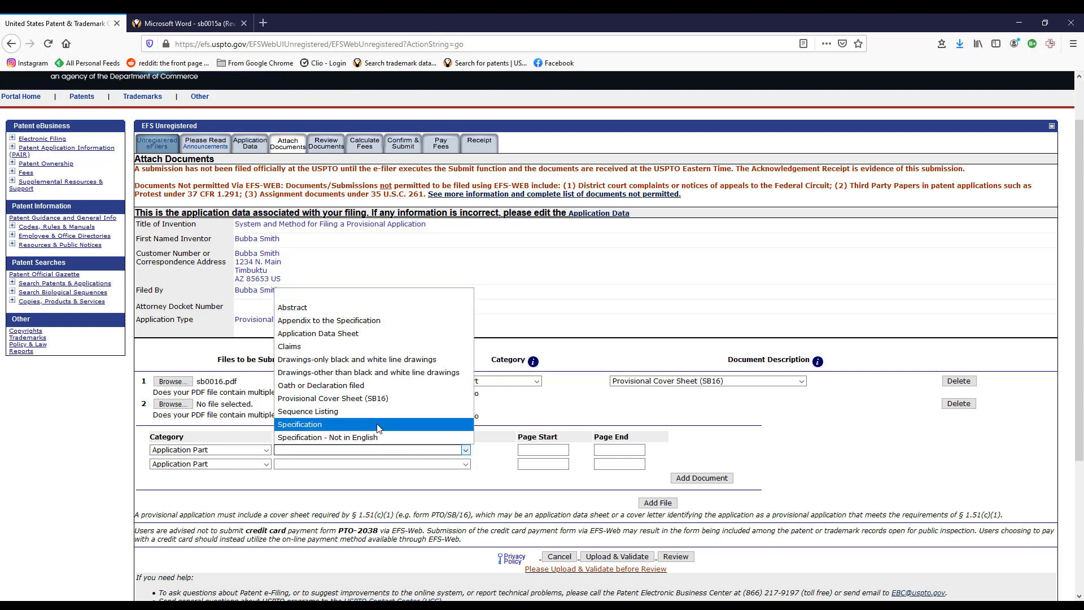
{"action": "left_click", "coordinate": [407, 424]}
{"action": "left_click", "coordinate": [542, 450]}
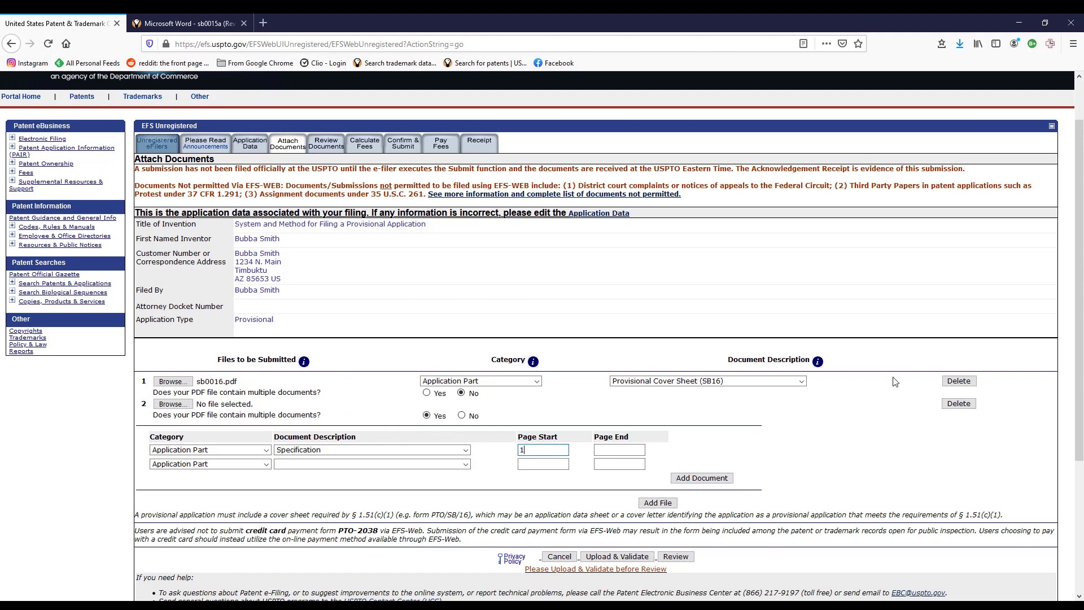
{"action": "left_click", "coordinate": [626, 449]}
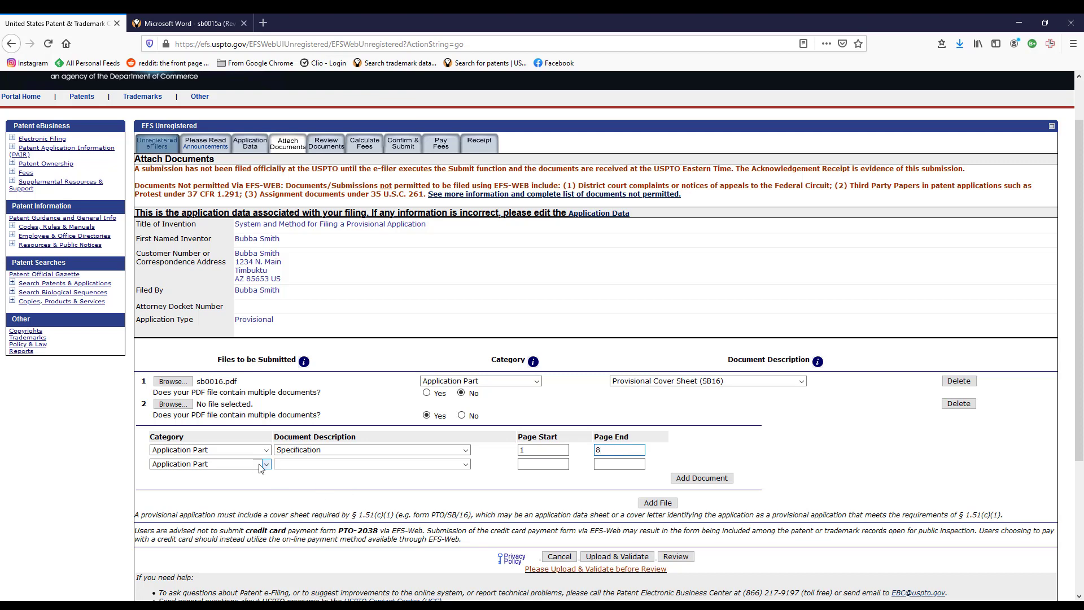
Add a second part described as black and white line drawings, pages 9–12.
{"action": "left_click", "coordinate": [465, 465]}
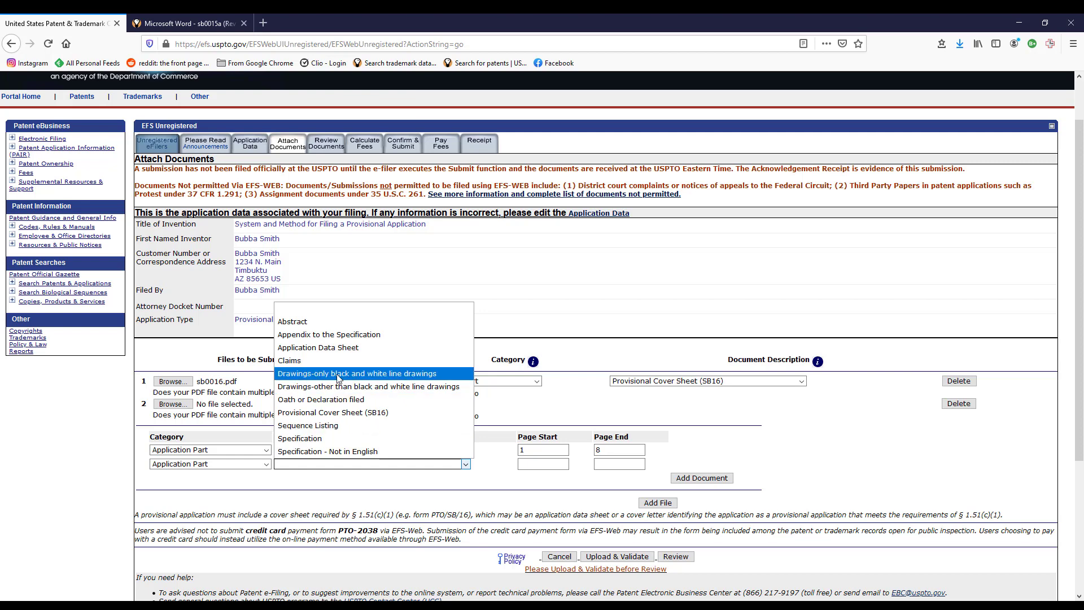
{"action": "left_click", "coordinate": [410, 376]}
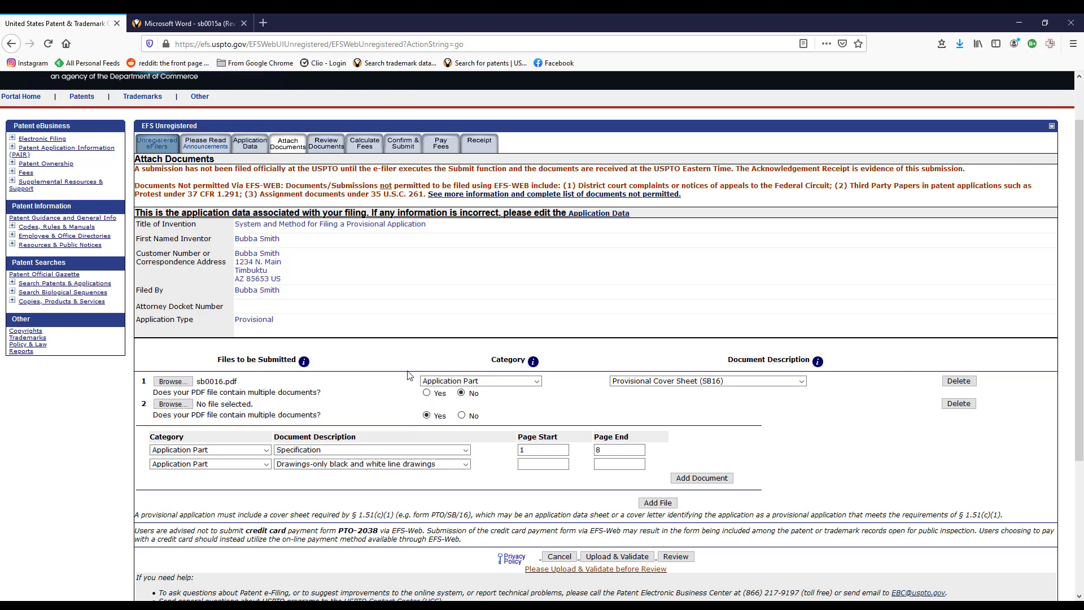
{"action": "left_click", "coordinate": [550, 468]}
{"action": "left_click", "coordinate": [620, 463]}
{"action": "type", "text": "12"}
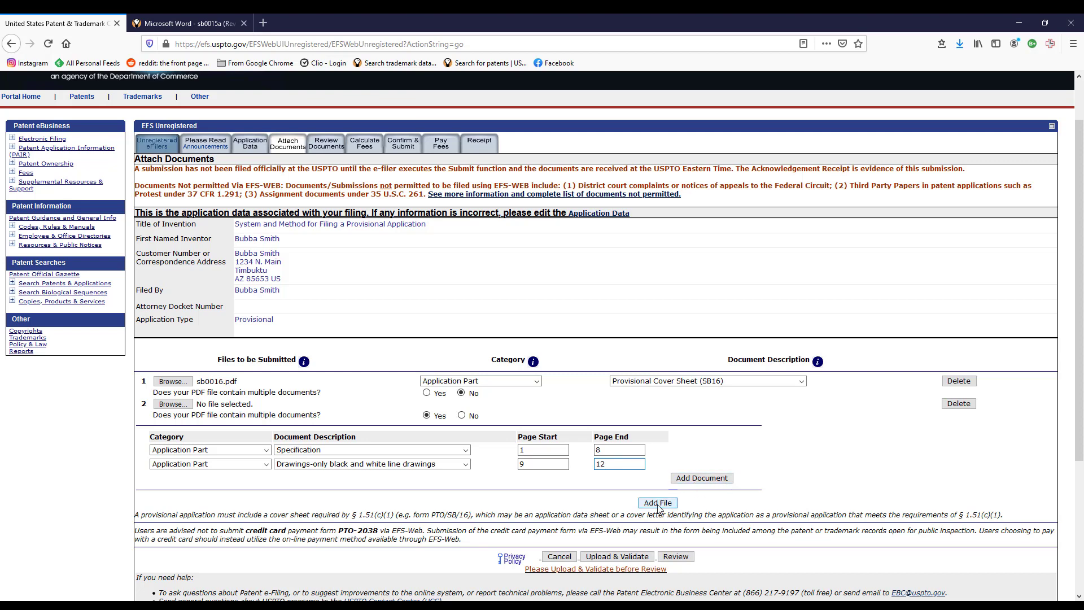
Dismiss the file type error from validation and attach Provisionalexample.pdf to the second document slot.
{"action": "left_click", "coordinate": [617, 559]}
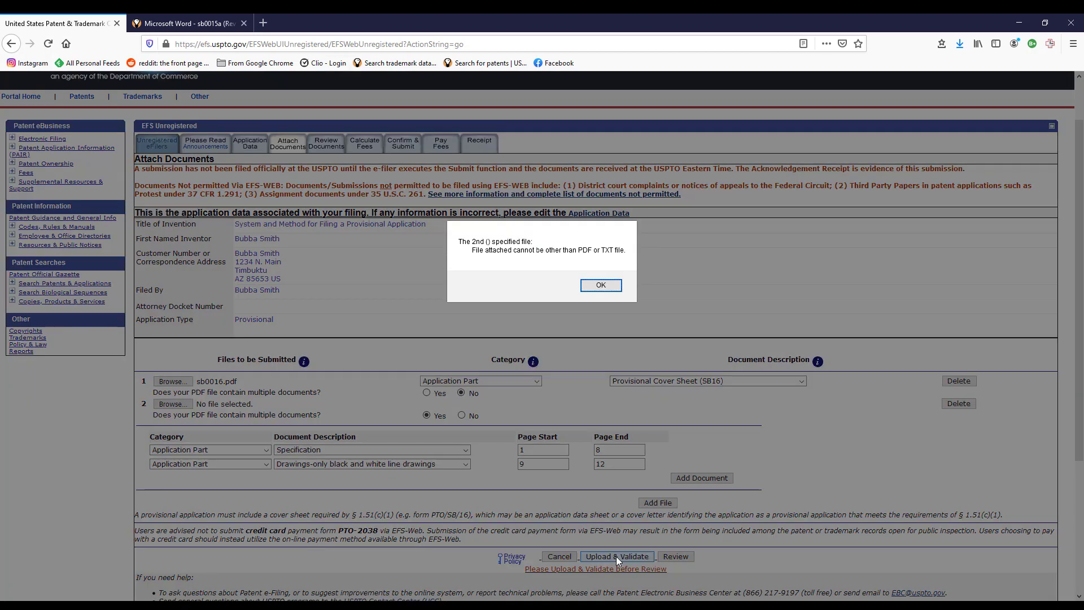
{"action": "left_click", "coordinate": [593, 286]}
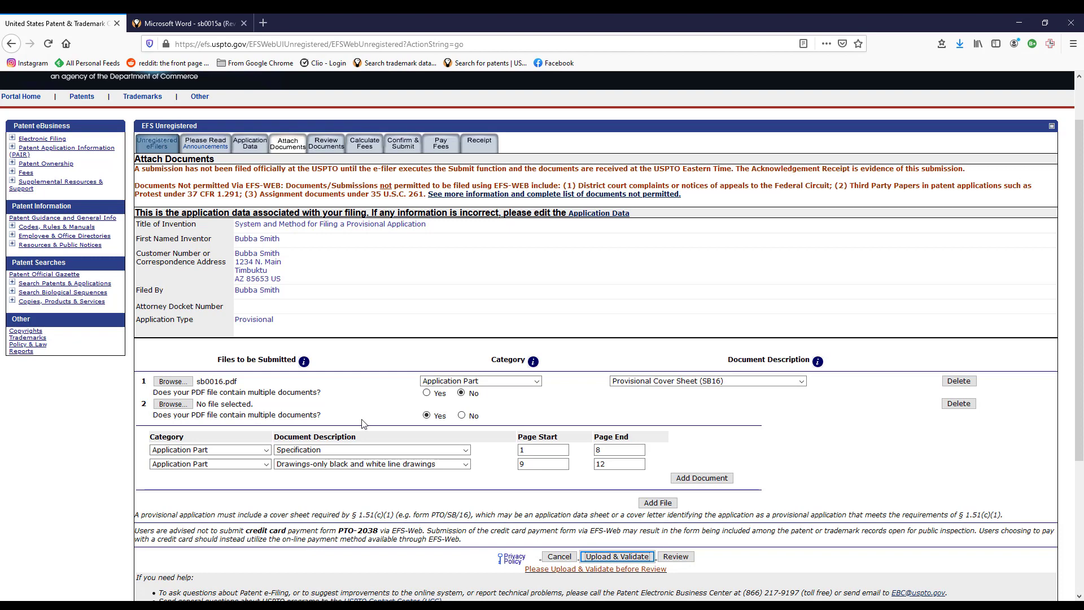
{"action": "left_click", "coordinate": [172, 405]}
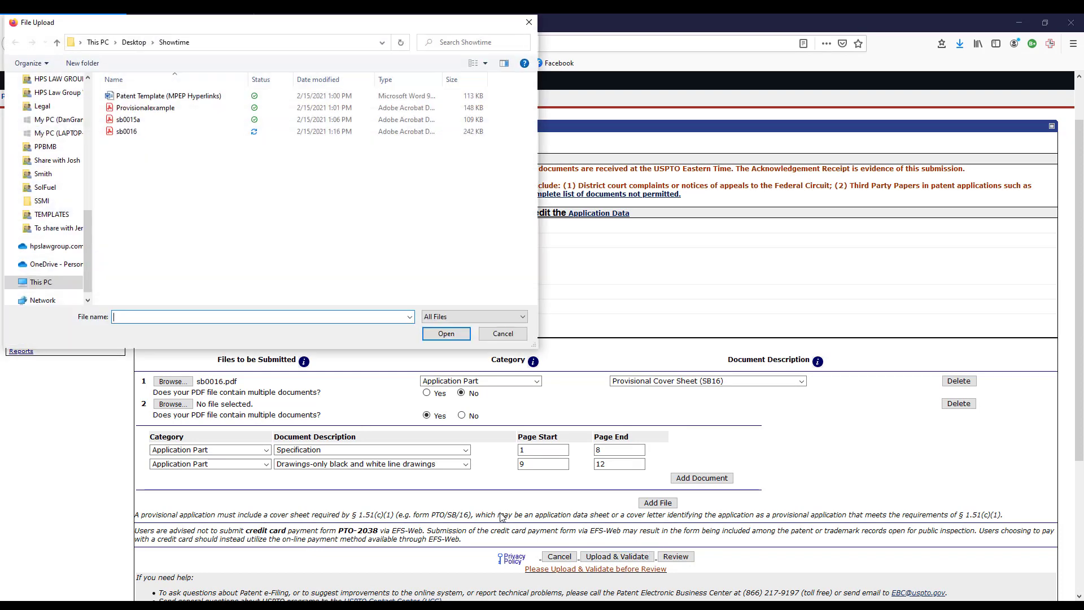
{"action": "double_click", "coordinate": [173, 108]}
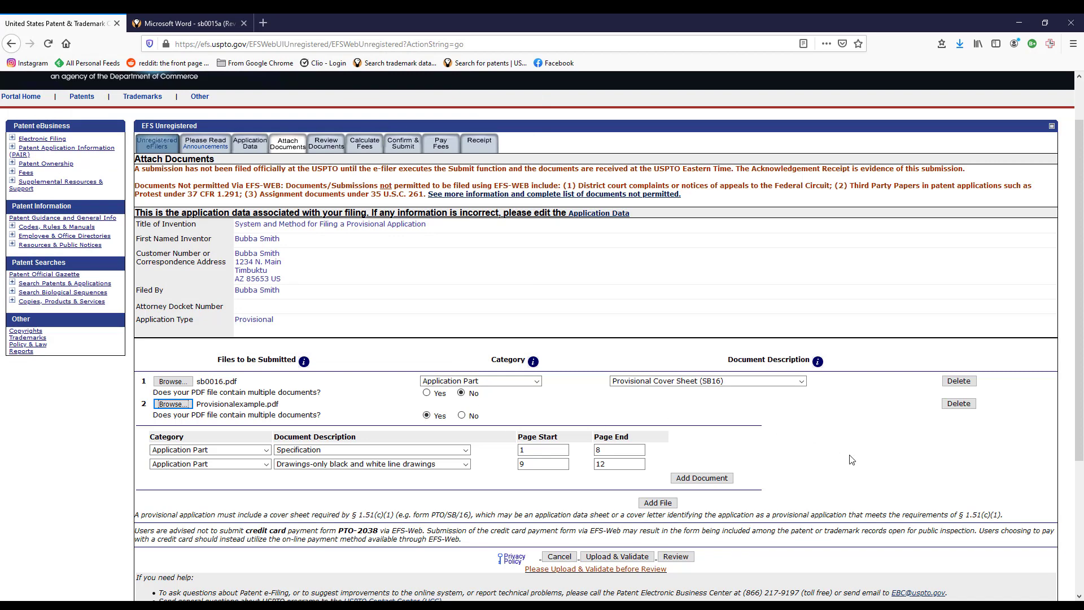
Validate the uploads, change the drawings' end page from 12 to 11, revalidate, and continue to fees.
{"action": "left_click", "coordinate": [617, 557]}
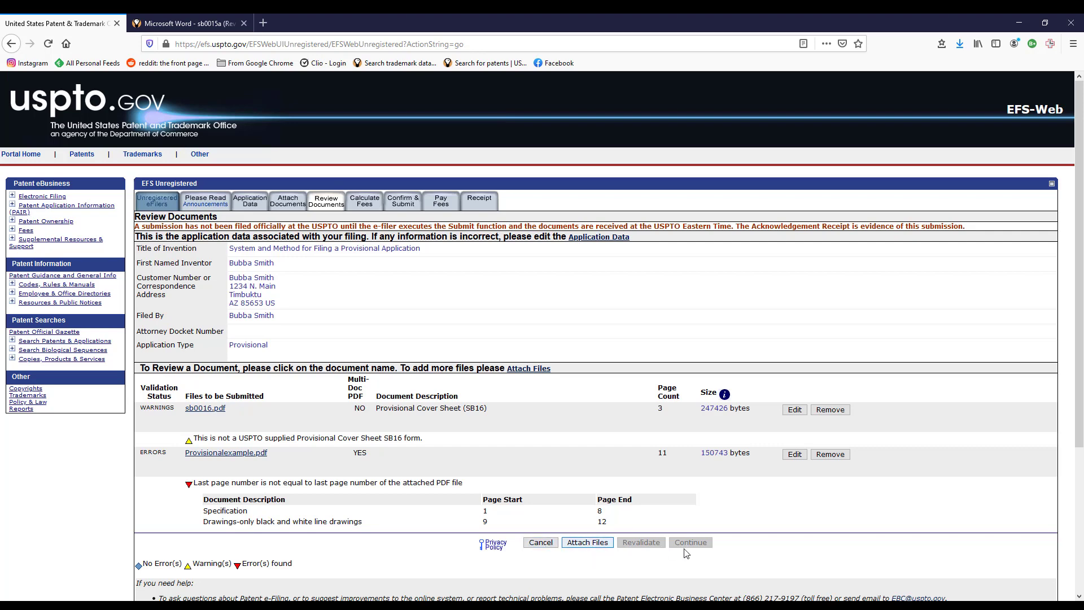
{"action": "left_click", "coordinate": [795, 455]}
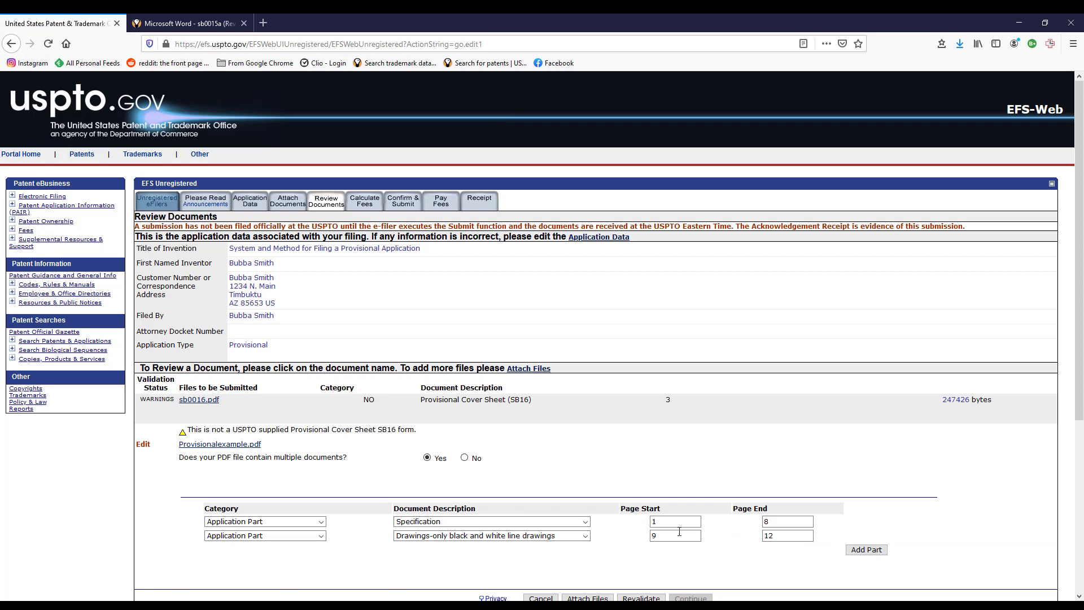
{"action": "left_click", "coordinate": [777, 535]}
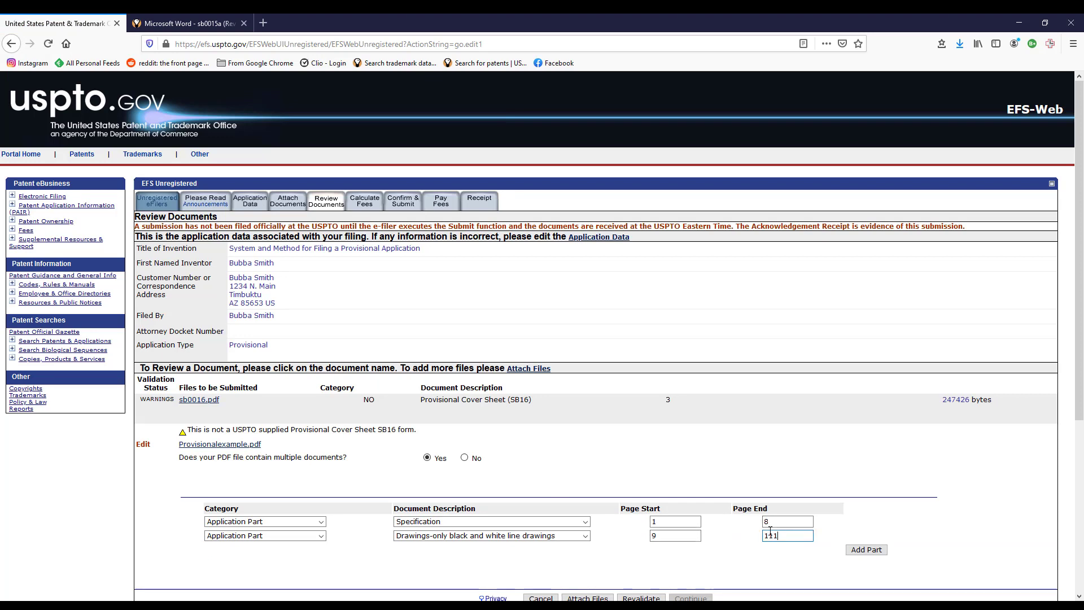
{"action": "key", "text": "BackSpace"}
{"action": "scroll", "coordinate": [767, 542], "scroll_direction": "down", "scroll_amount": 2}
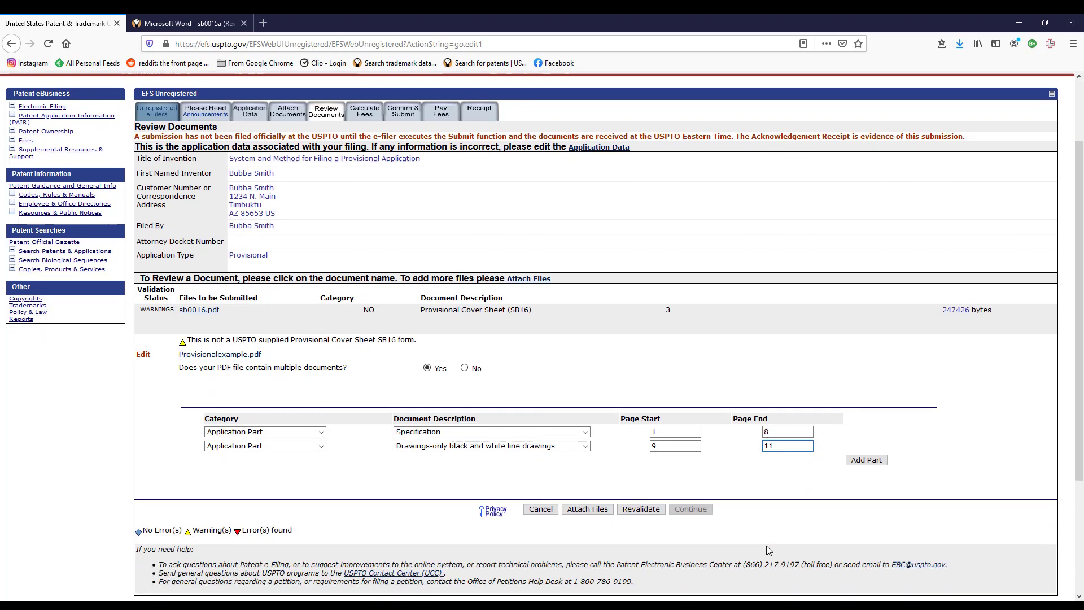
{"action": "left_click", "coordinate": [641, 483]}
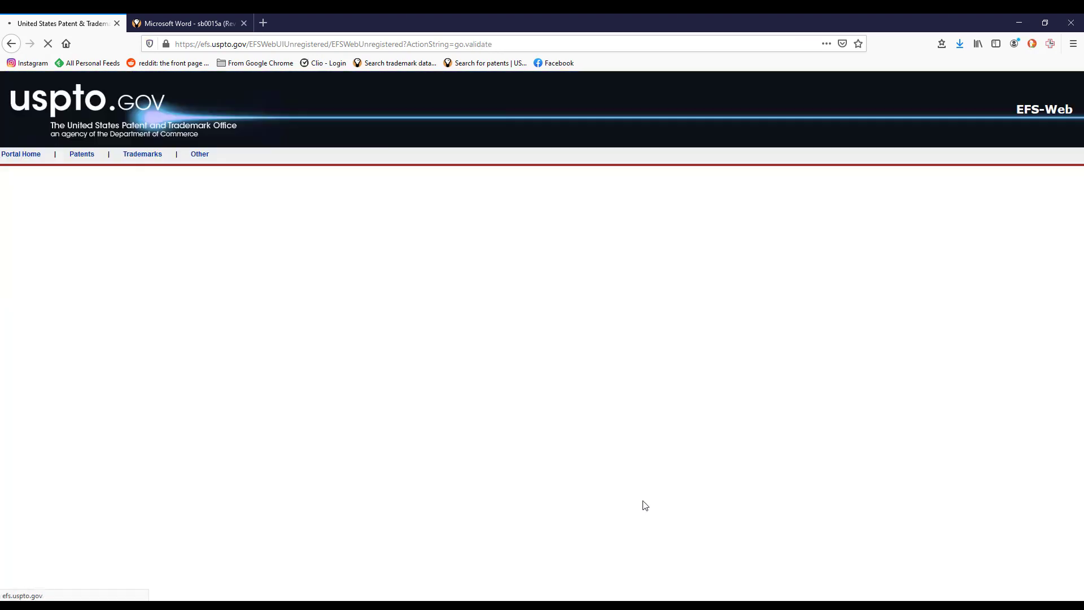
{"action": "scroll", "coordinate": [663, 457], "scroll_direction": "down", "scroll_amount": 1}
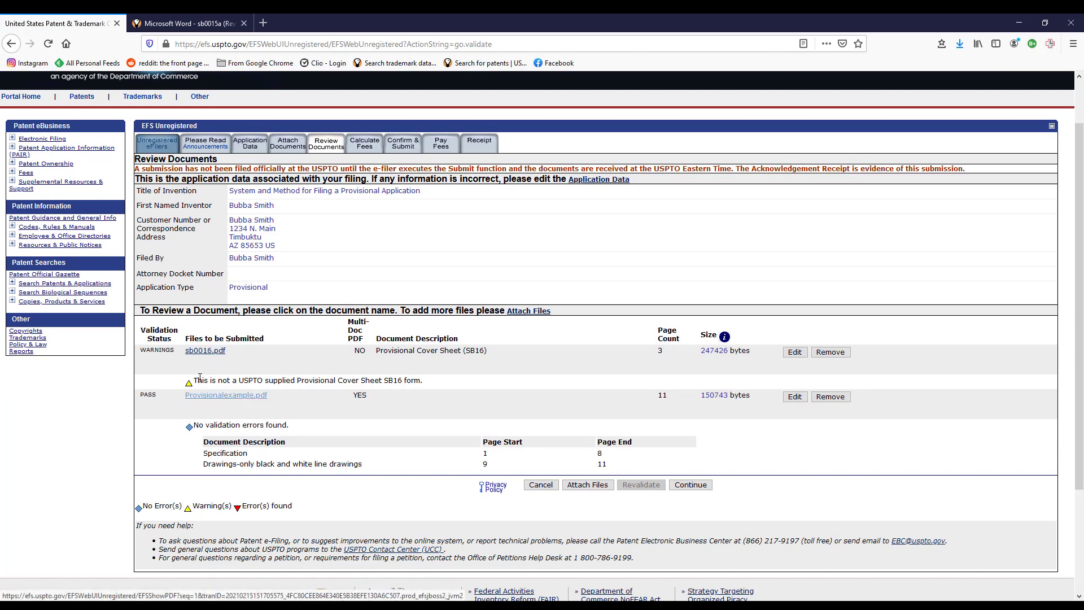
{"action": "left_click", "coordinate": [690, 485]}
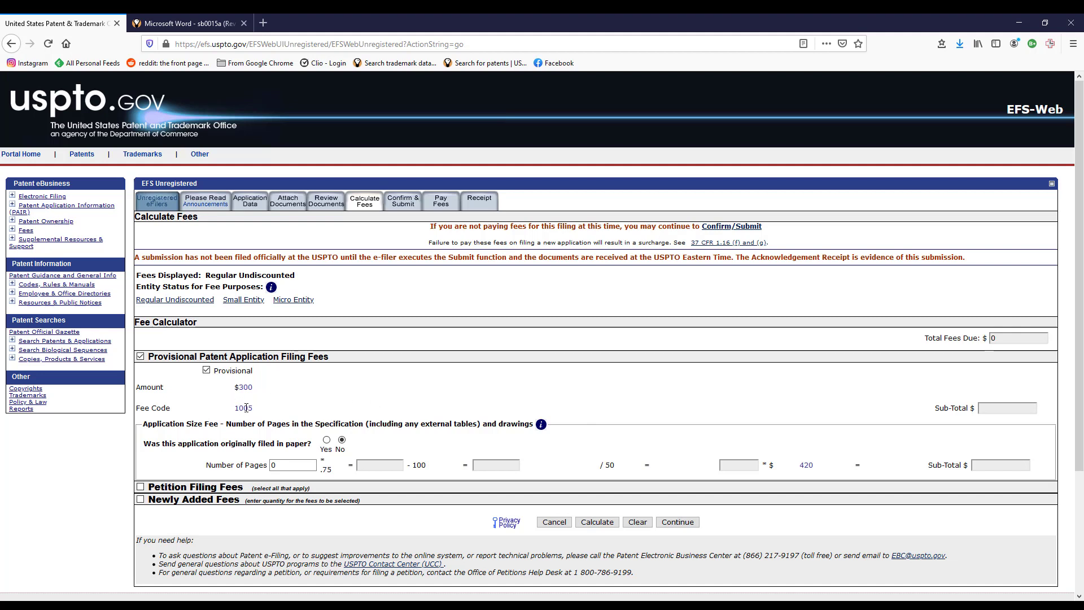
Switch the entity status to Micro Entity for the $75 filing fee, then return to Attach Documents.
{"action": "scroll", "coordinate": [429, 396], "scroll_direction": "down", "scroll_amount": 2}
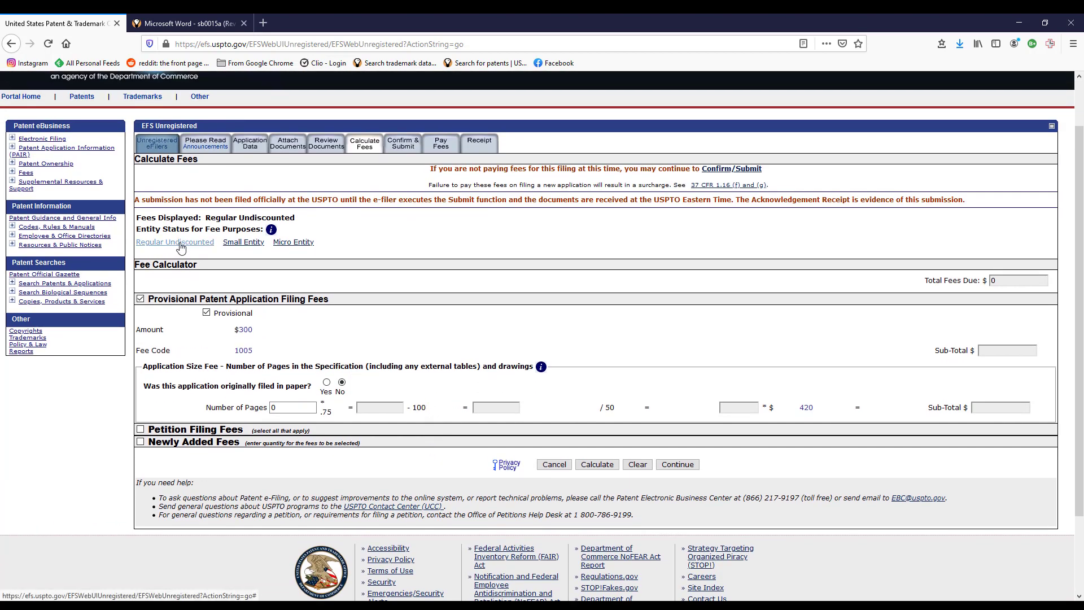
{"action": "left_click", "coordinate": [294, 243]}
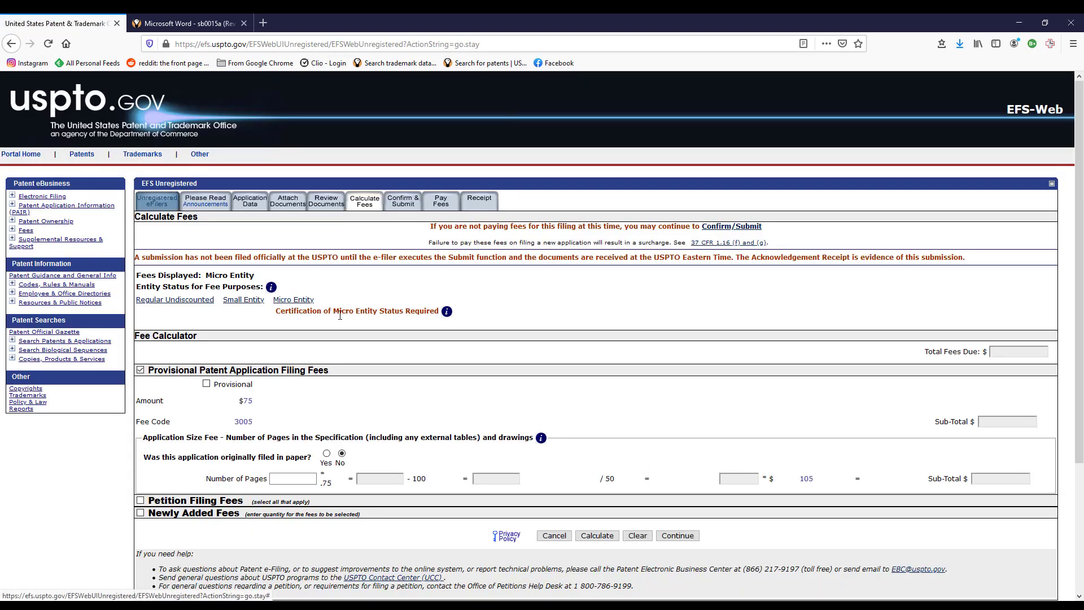
{"action": "scroll", "coordinate": [625, 317], "scroll_direction": "down", "scroll_amount": 1}
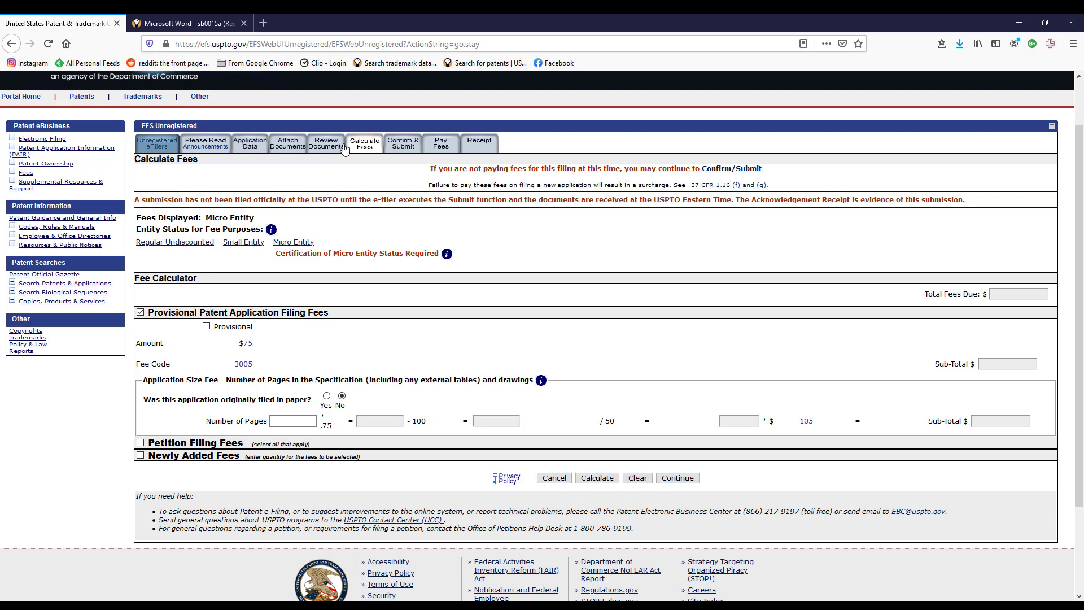
{"action": "left_click", "coordinate": [288, 144]}
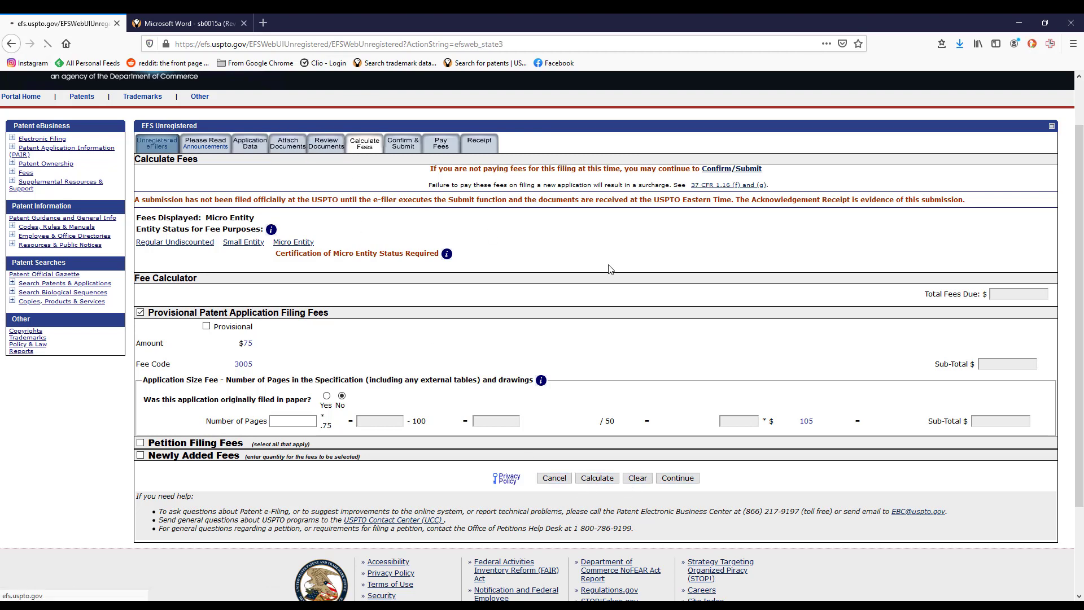
{"action": "scroll", "coordinate": [550, 351], "scroll_direction": "down", "scroll_amount": 3}
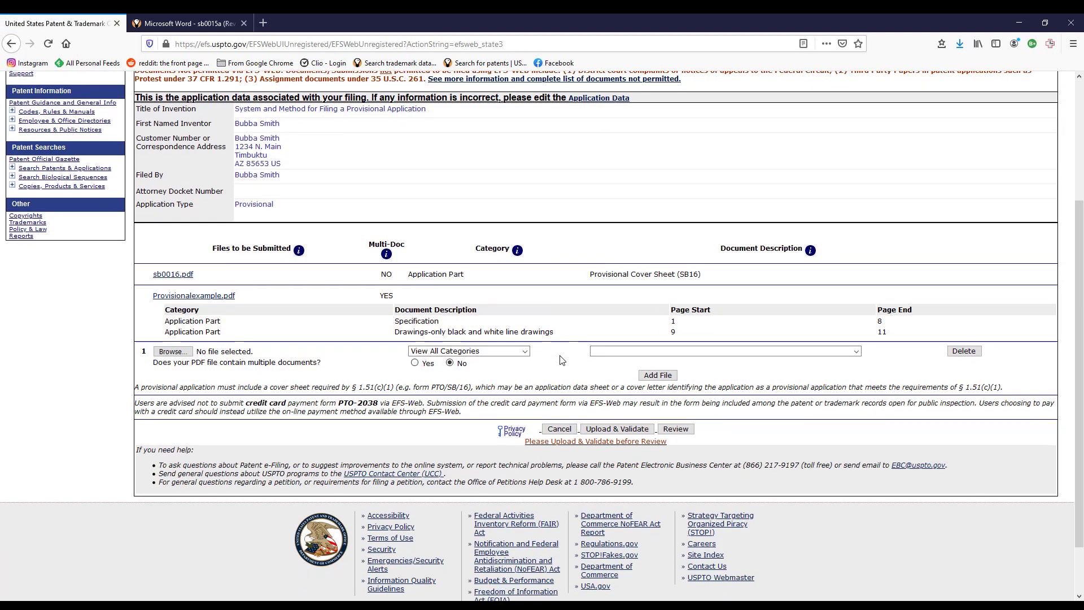
Attach sb0015a.pdf and set its category to Entity Status Correspondence.
{"action": "left_click", "coordinate": [173, 351]}
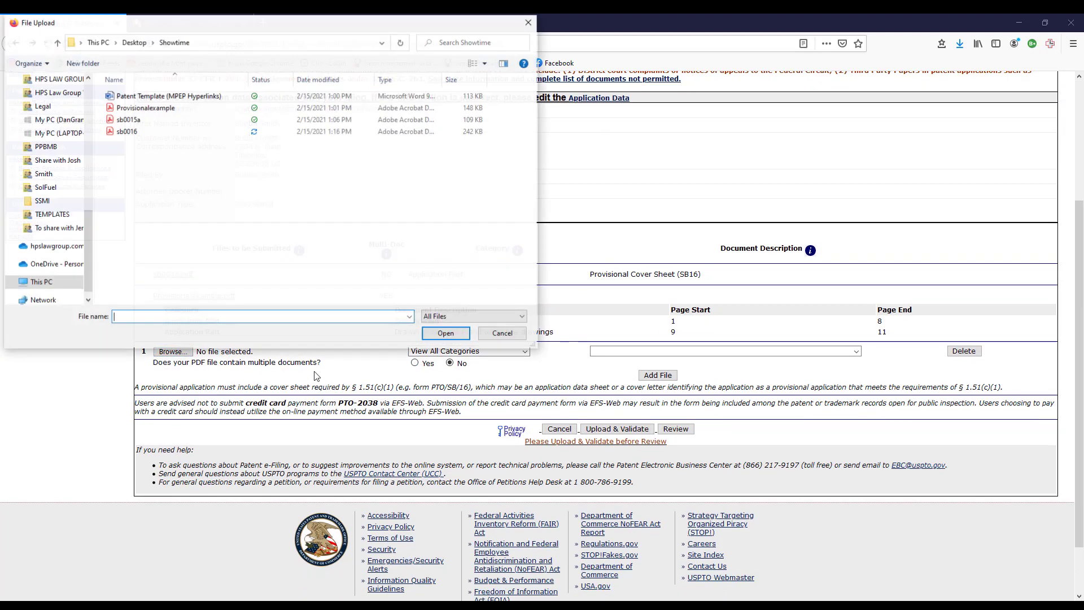
{"action": "double_click", "coordinate": [128, 119]}
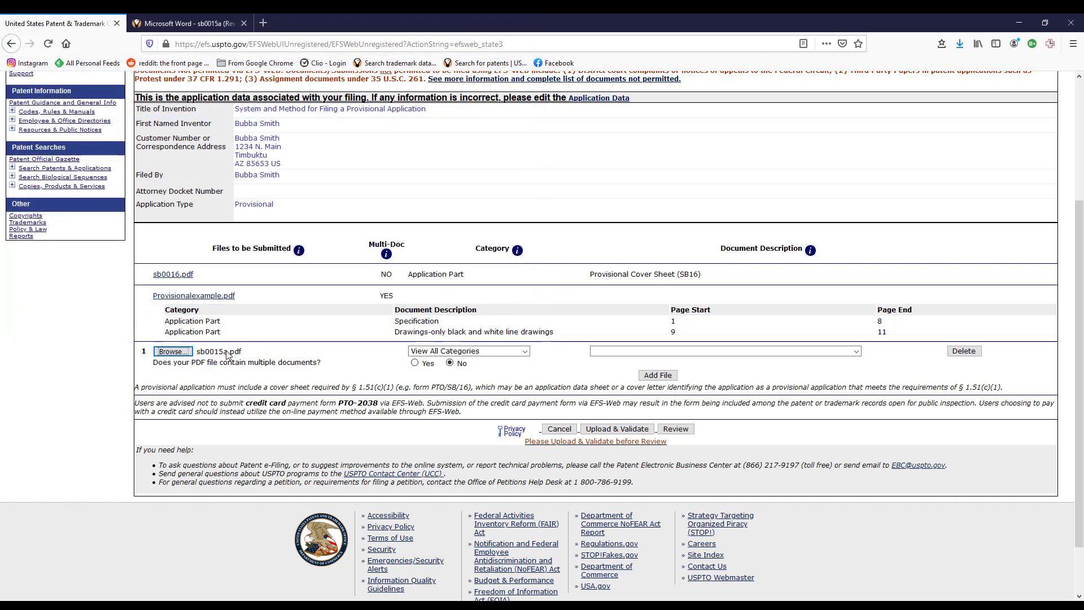
{"action": "left_click", "coordinate": [525, 351]}
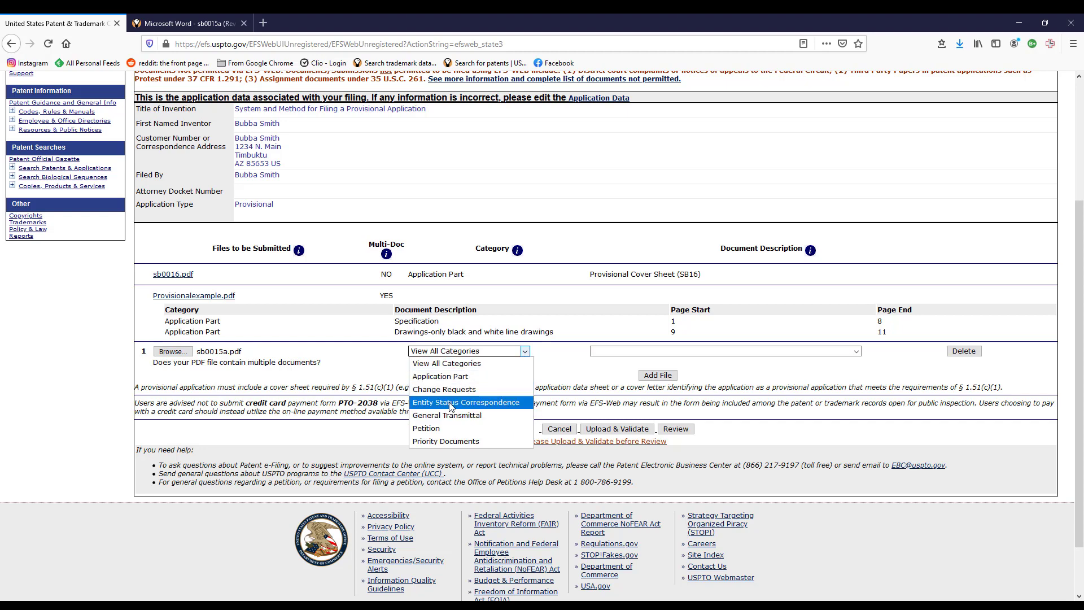
{"action": "left_click", "coordinate": [525, 402]}
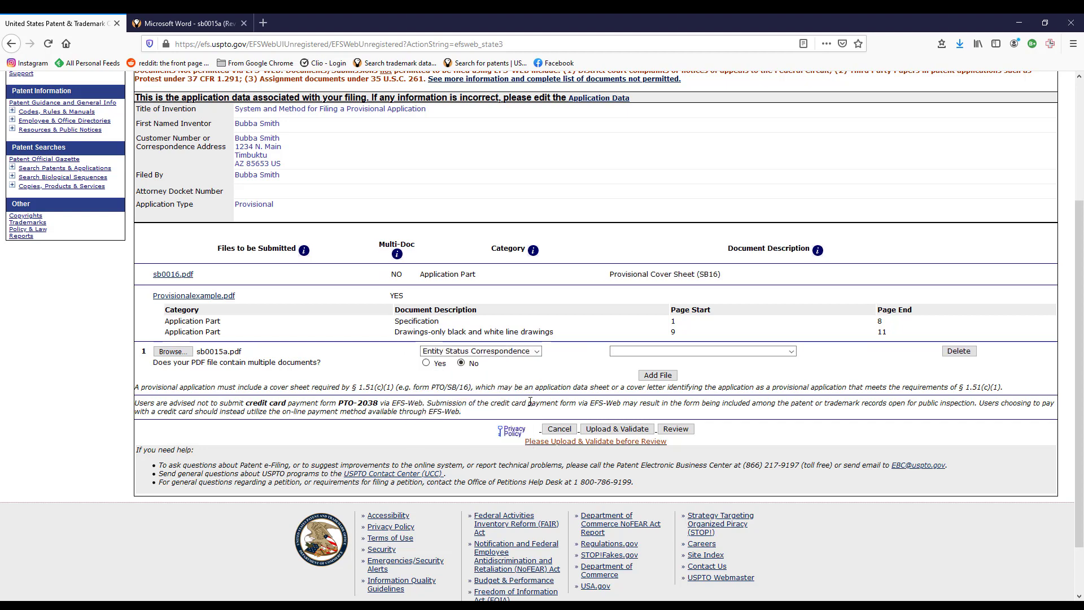
Describe it as Certification of Micro Entity (Gross Income Basis) and upload and validate it.
{"action": "left_click", "coordinate": [793, 351]}
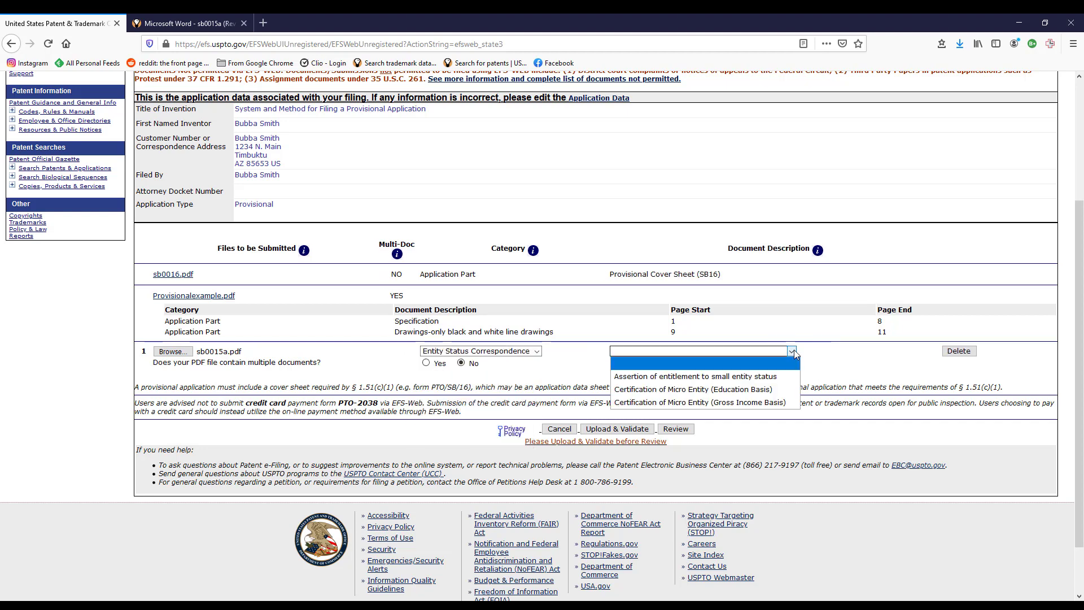
{"action": "left_click", "coordinate": [728, 378]}
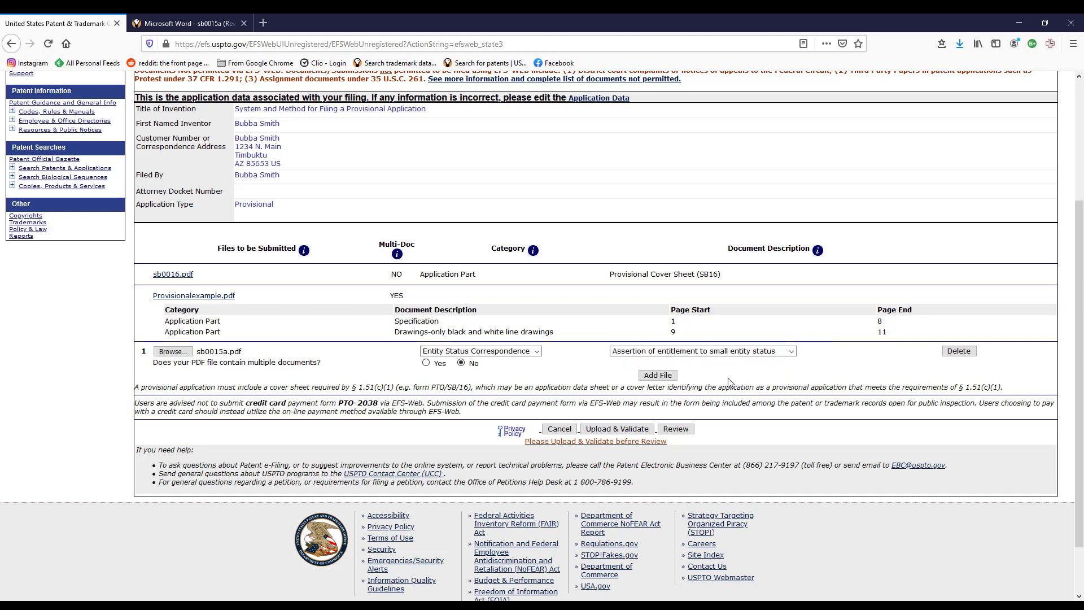
{"action": "left_click", "coordinate": [791, 351]}
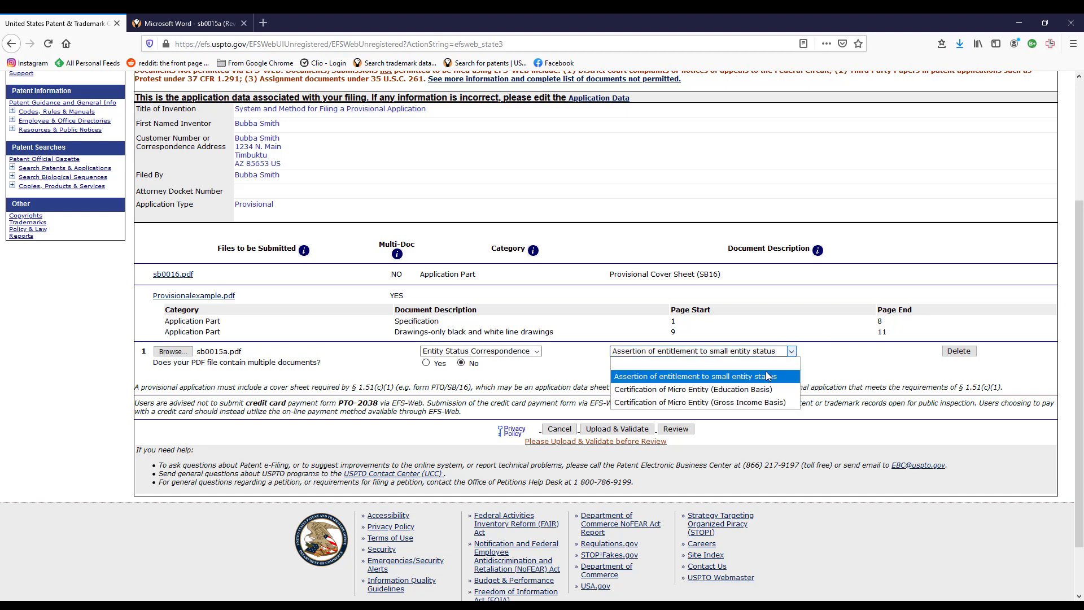
{"action": "left_click", "coordinate": [739, 401]}
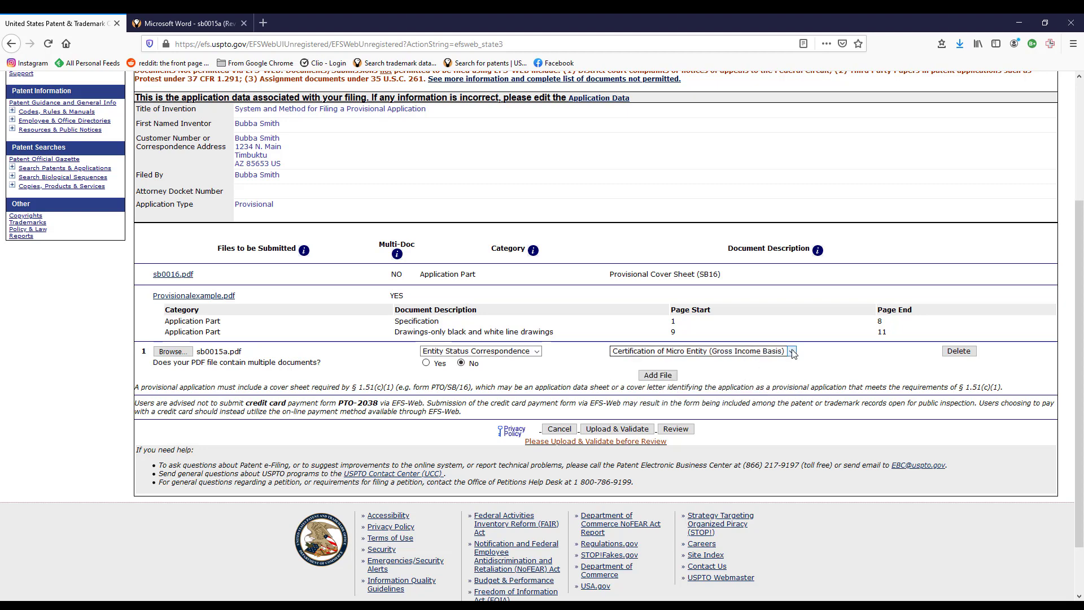
{"action": "left_click", "coordinate": [771, 351]}
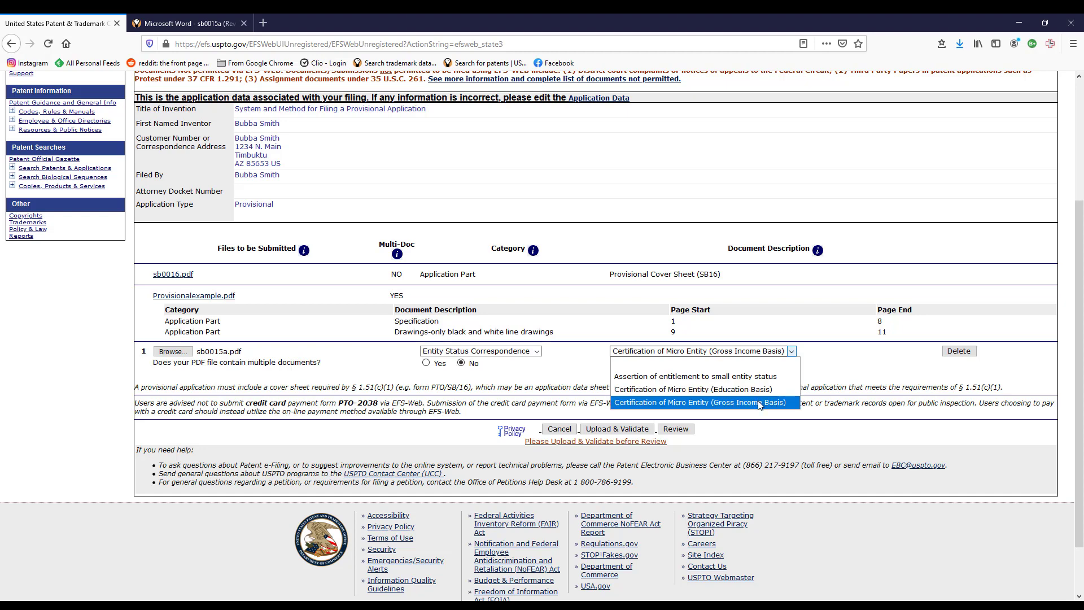
{"action": "left_click", "coordinate": [741, 402]}
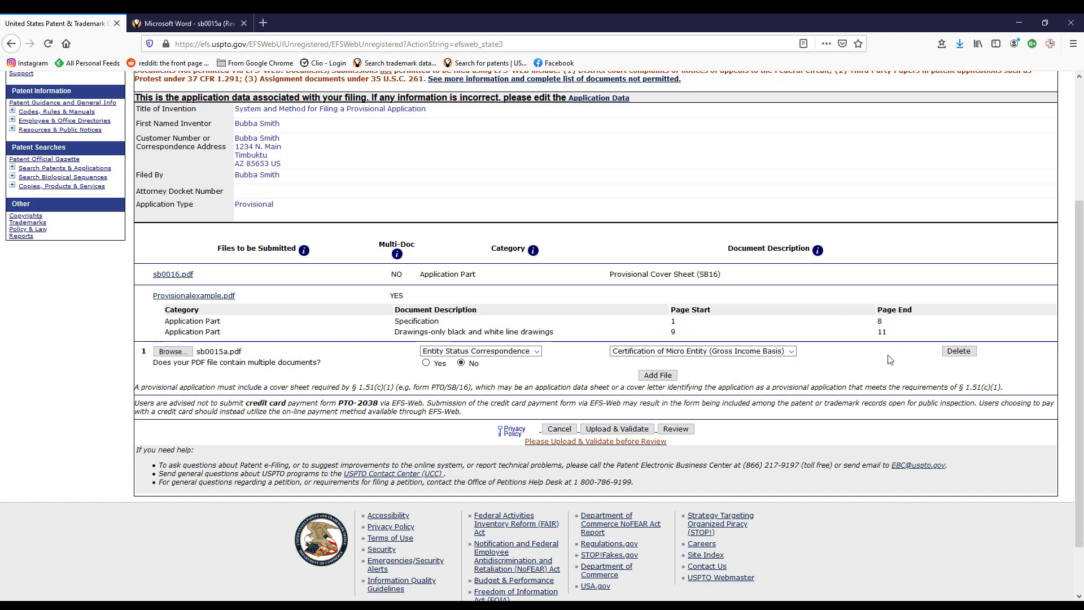
{"action": "left_click", "coordinate": [618, 429]}
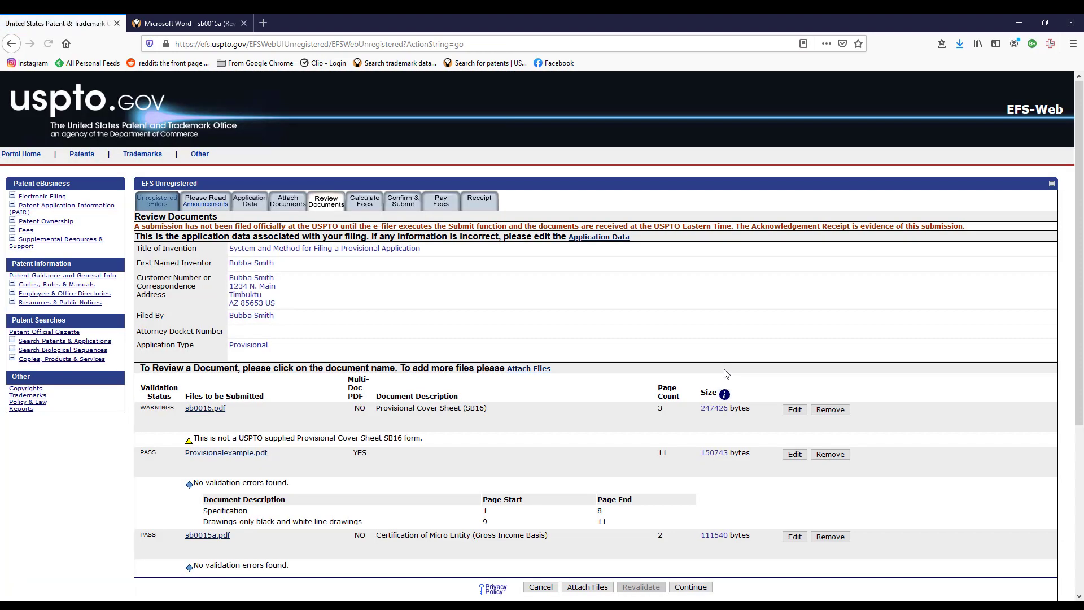
Check that sb0015a.pdf and the other documents pass validation, then continue to Calculate Fees.
{"action": "scroll", "coordinate": [726, 374], "scroll_direction": "down", "scroll_amount": 1}
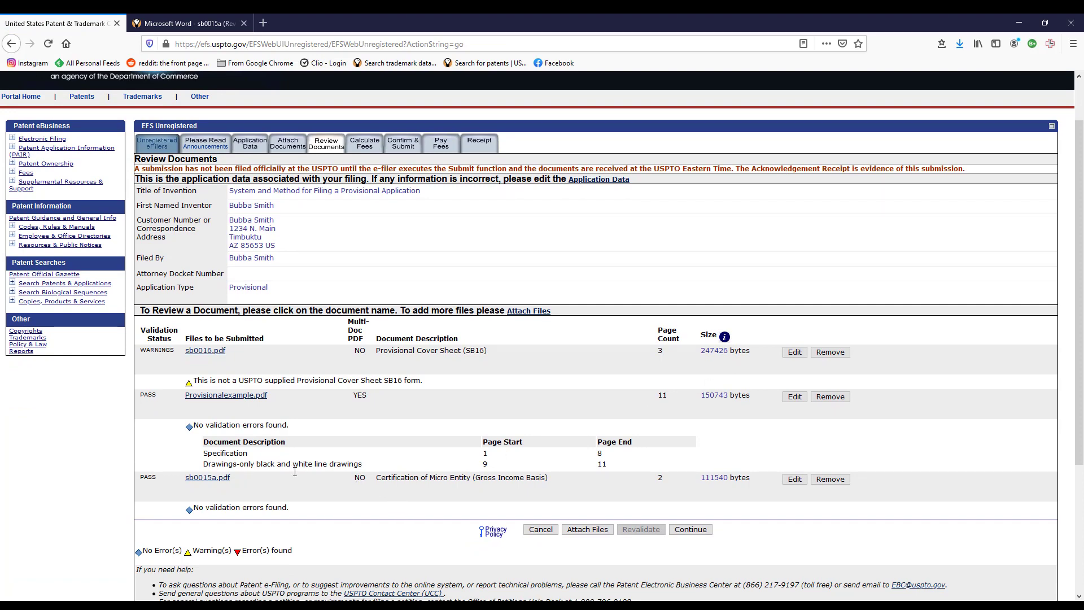
{"action": "scroll", "coordinate": [798, 480], "scroll_direction": "down", "scroll_amount": 1}
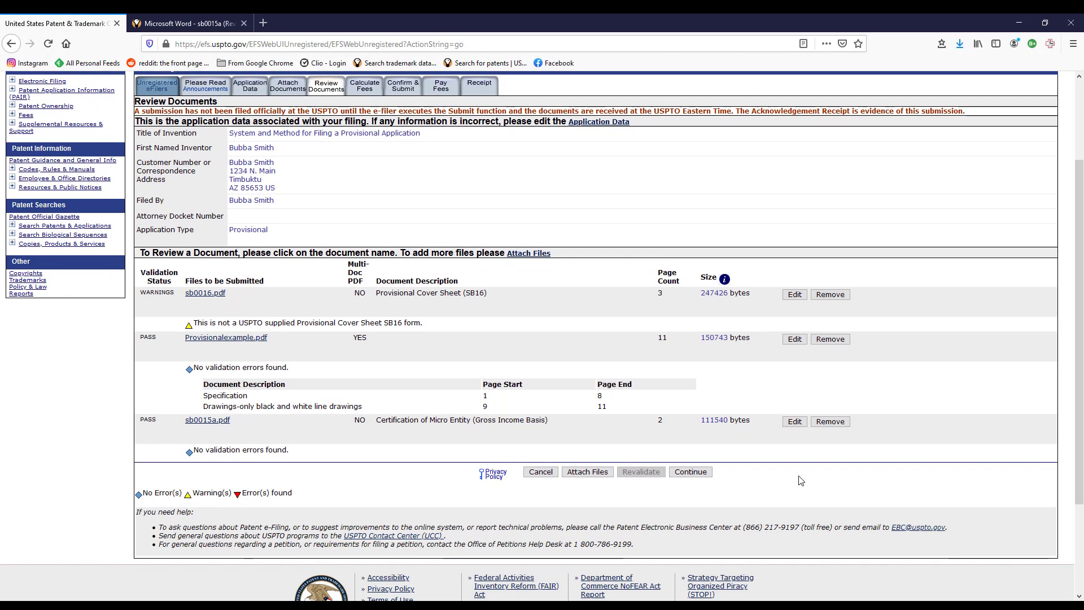
{"action": "left_click", "coordinate": [691, 476]}
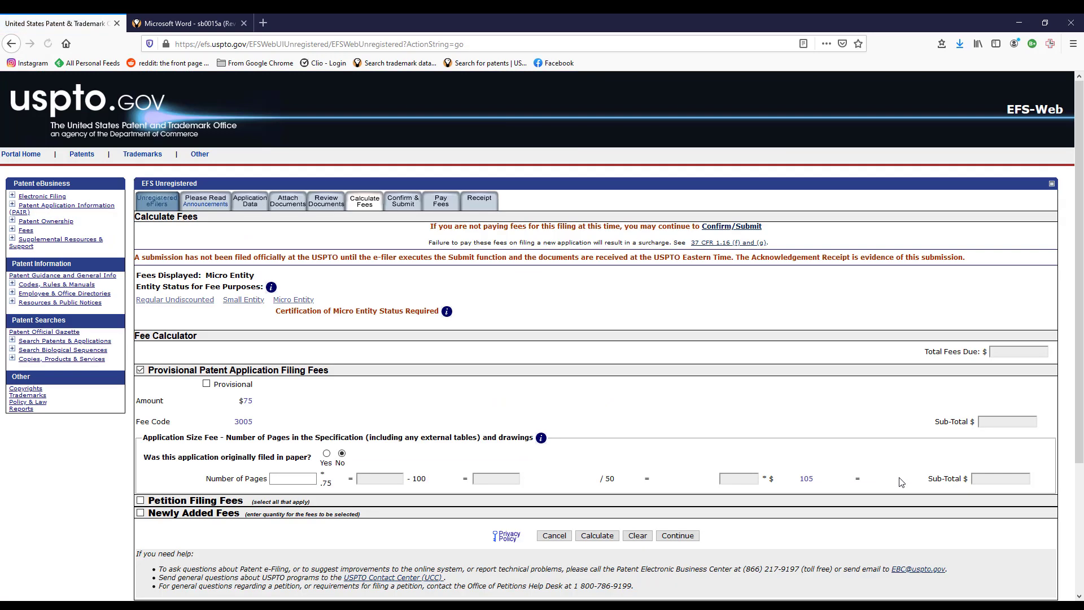
Apply Micro Entity rates and select the $75 provisional filing fee (code 3005).
{"action": "left_click", "coordinate": [295, 301]}
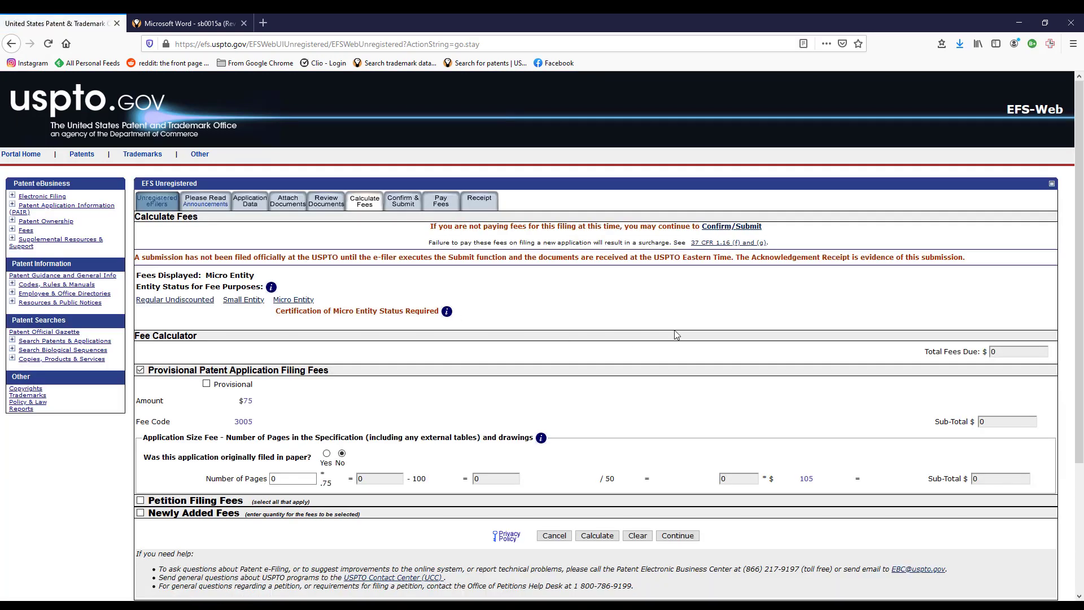
{"action": "scroll", "coordinate": [769, 326], "scroll_direction": "down", "scroll_amount": 2}
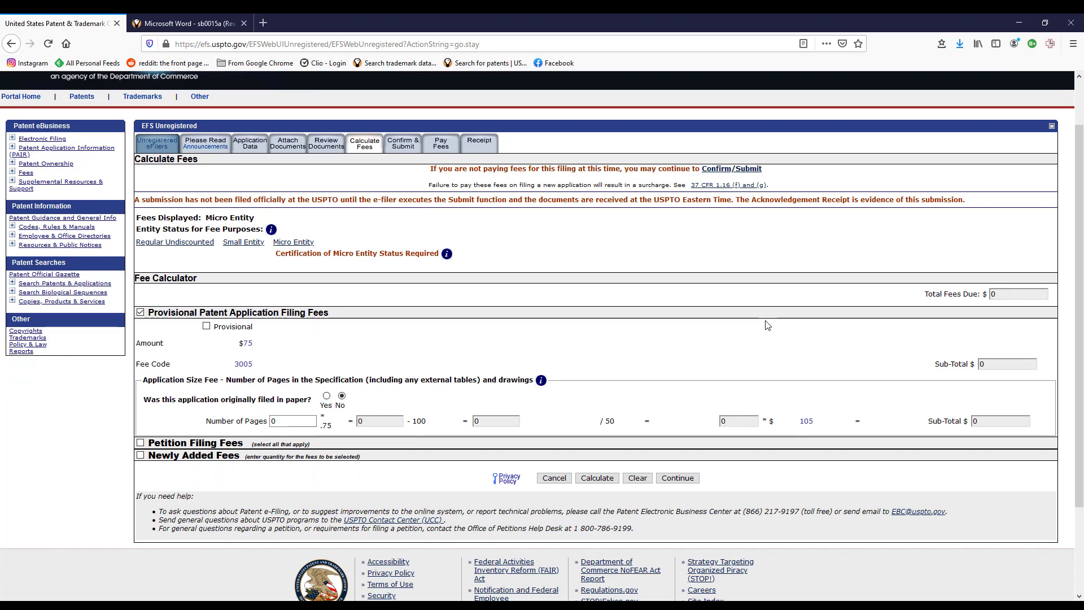
{"action": "scroll", "coordinate": [768, 326], "scroll_direction": "down", "scroll_amount": 2}
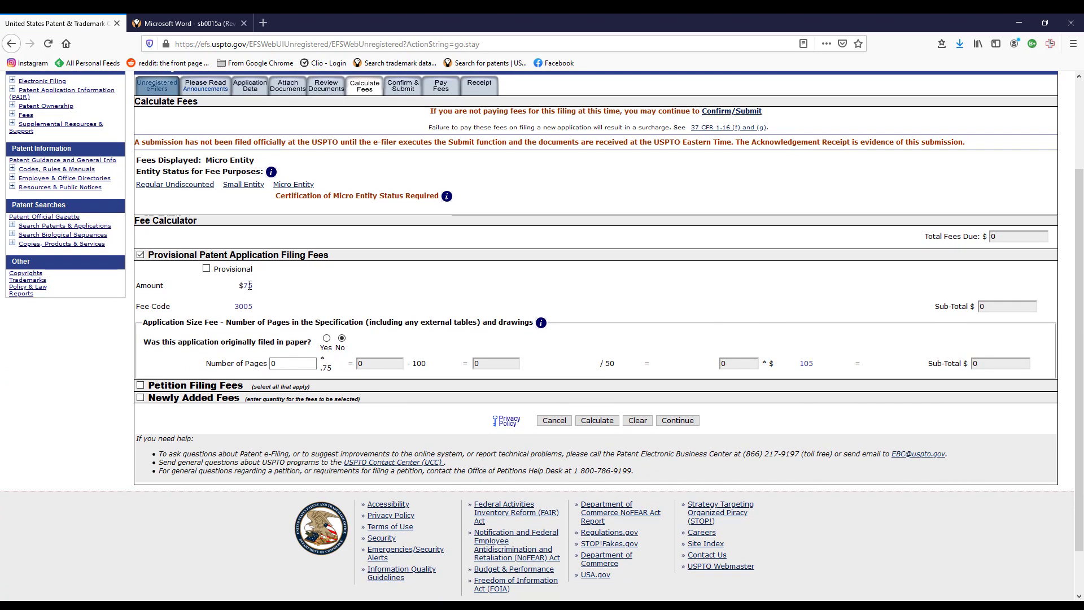
{"action": "left_click", "coordinate": [207, 269]}
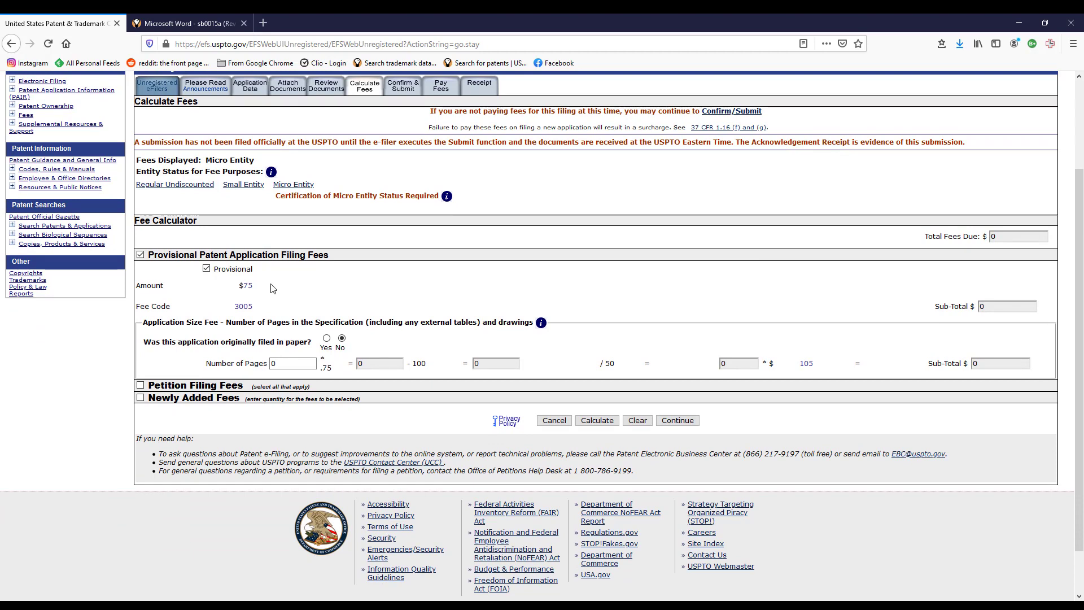
{"action": "left_click", "coordinate": [242, 185]}
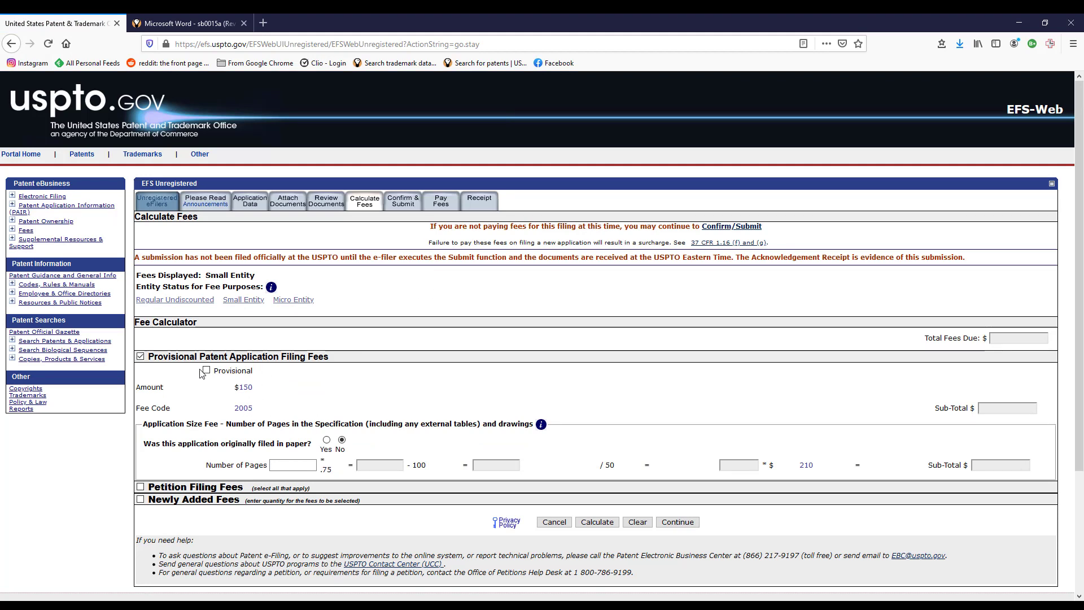
{"action": "left_click", "coordinate": [207, 370]}
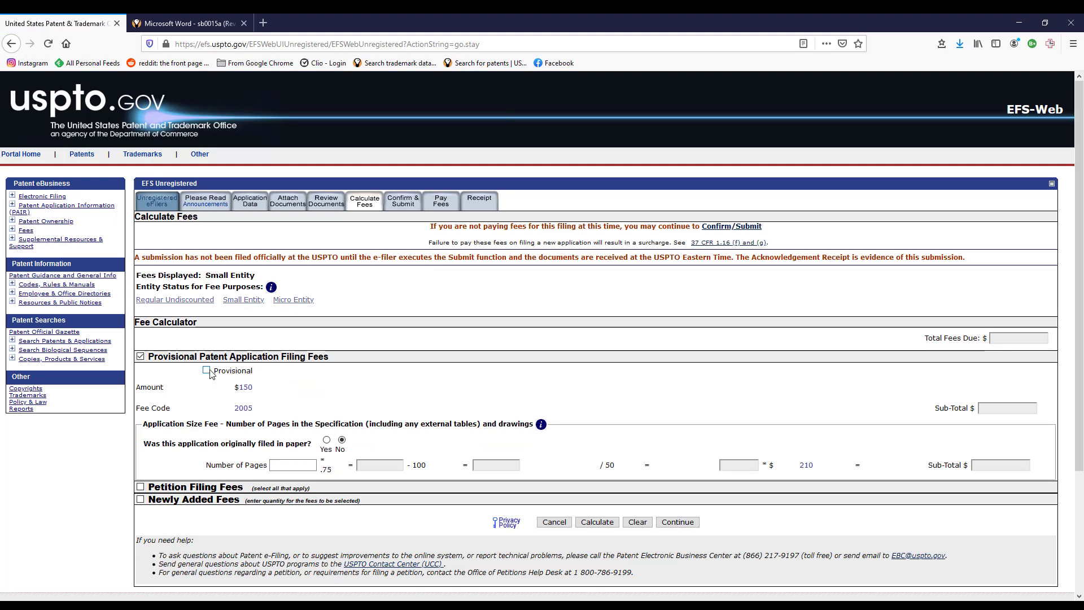
{"action": "left_click", "coordinate": [293, 300]}
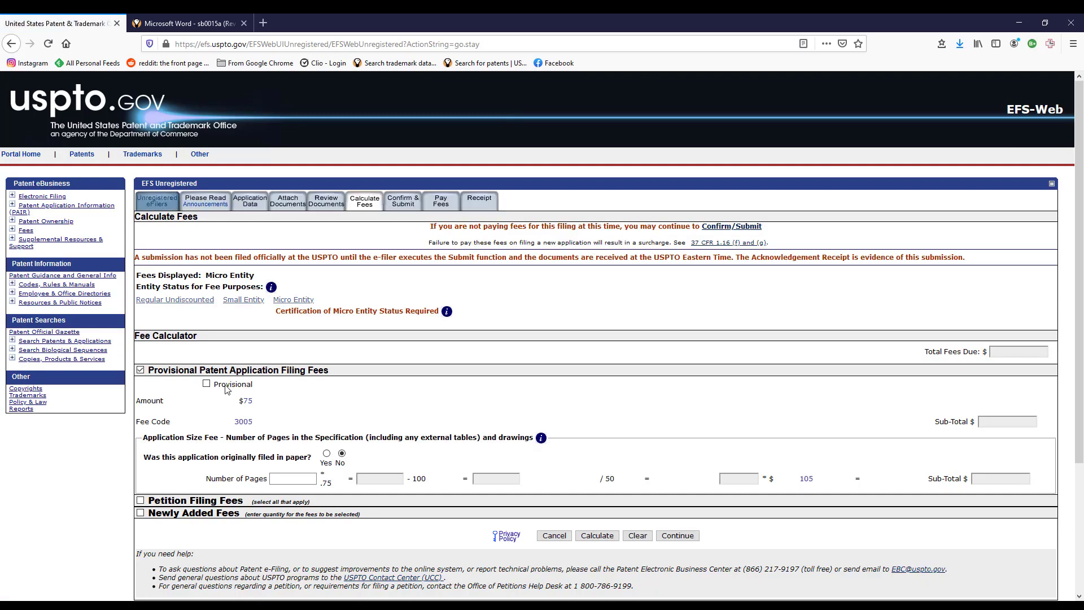
{"action": "left_click", "coordinate": [207, 385]}
{"action": "scroll", "coordinate": [672, 393], "scroll_direction": "down", "scroll_amount": 3}
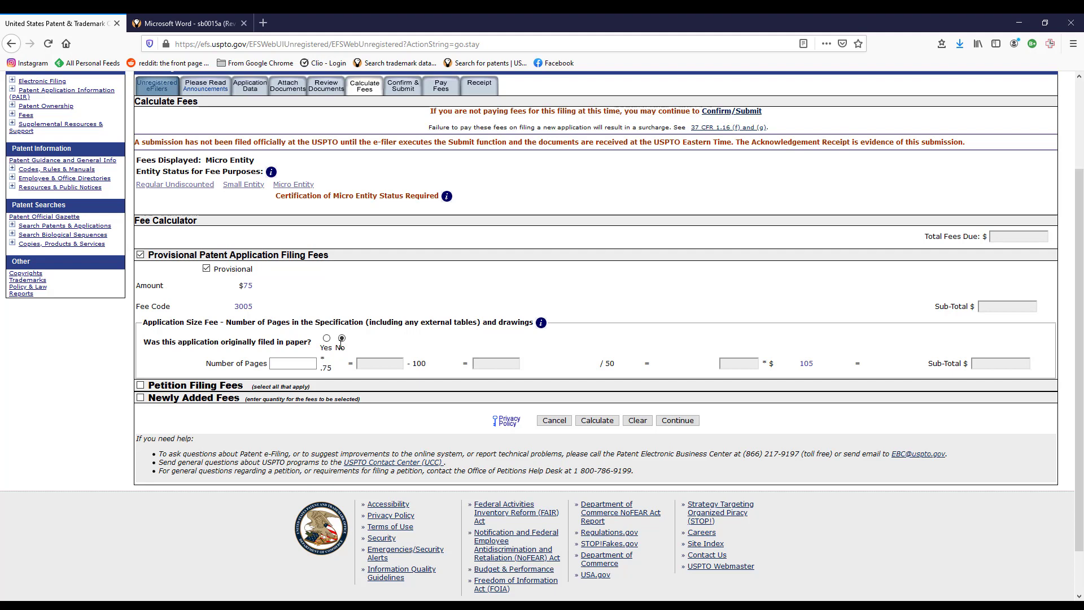
Enter 11 specification pages and calculate the fees, leaving total due at $75.
{"action": "left_click", "coordinate": [301, 364]}
{"action": "left_click", "coordinate": [141, 398]}
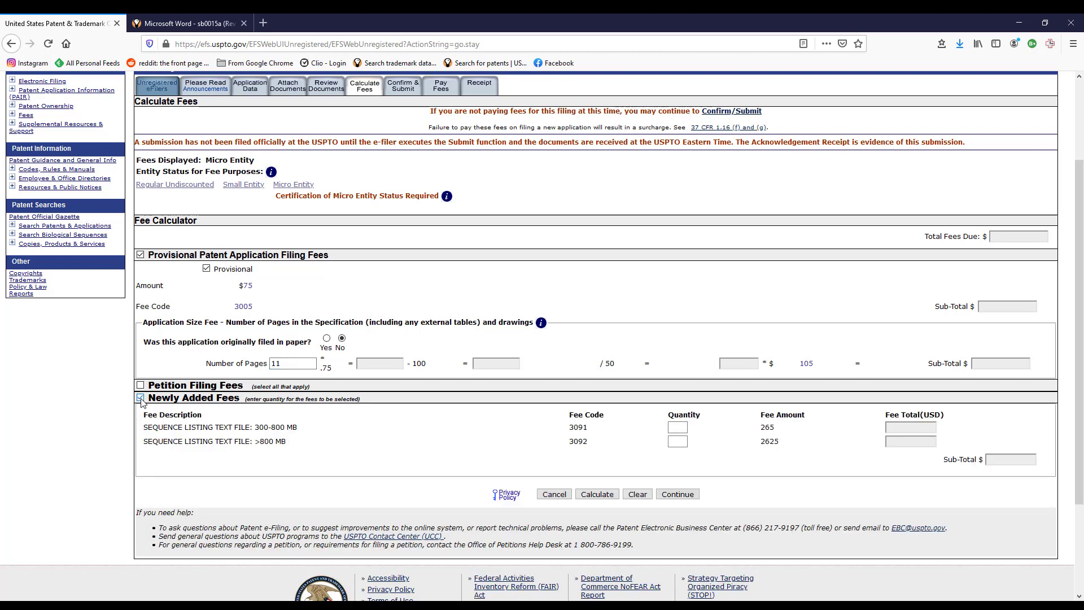
{"action": "left_click", "coordinate": [141, 399]}
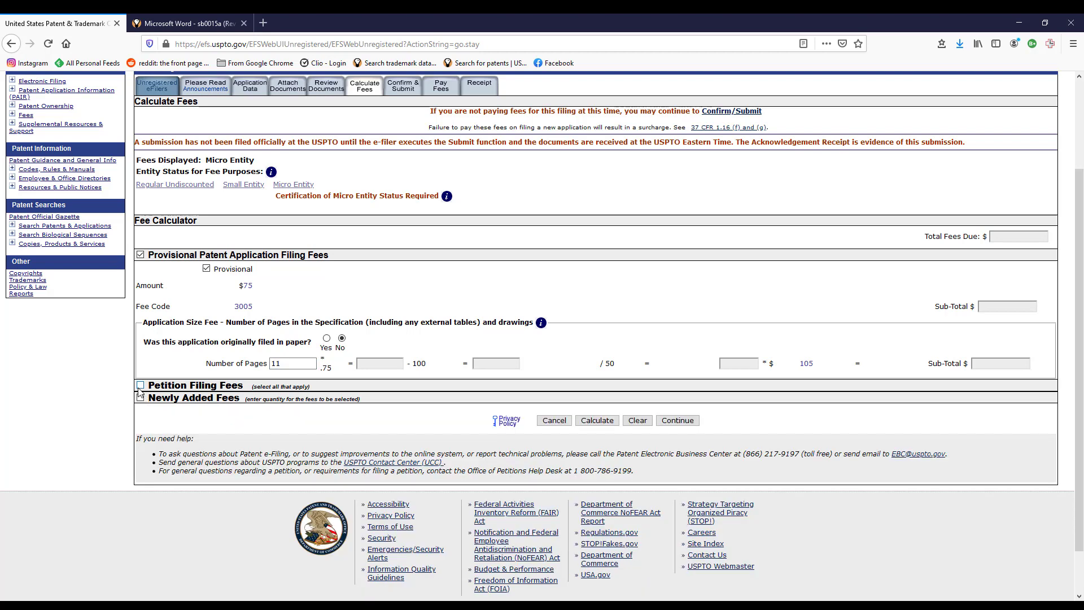
{"action": "left_click", "coordinate": [140, 385]}
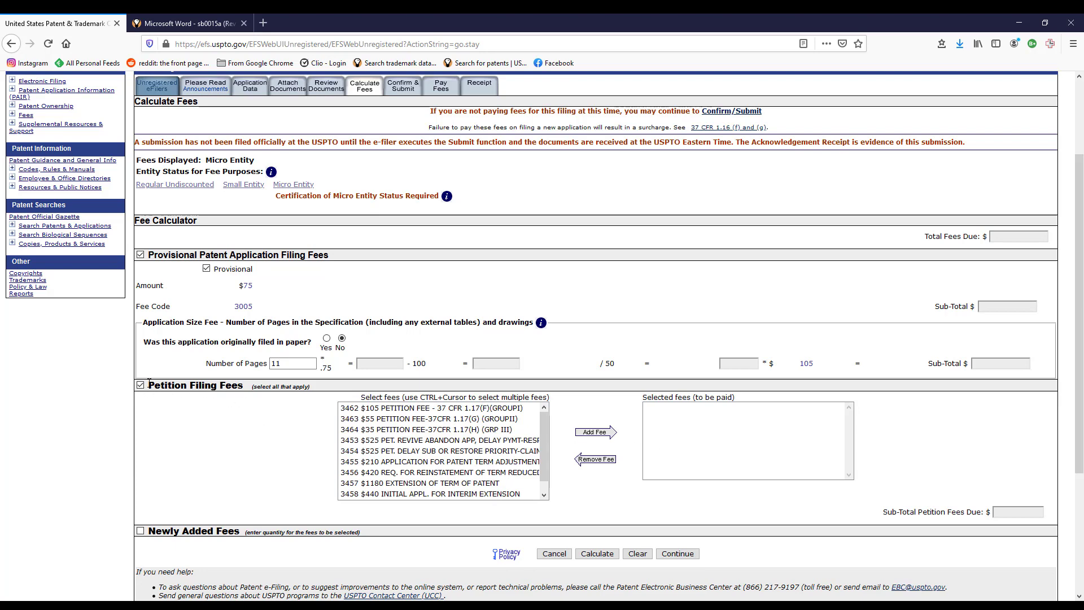
{"action": "left_click", "coordinate": [140, 385]}
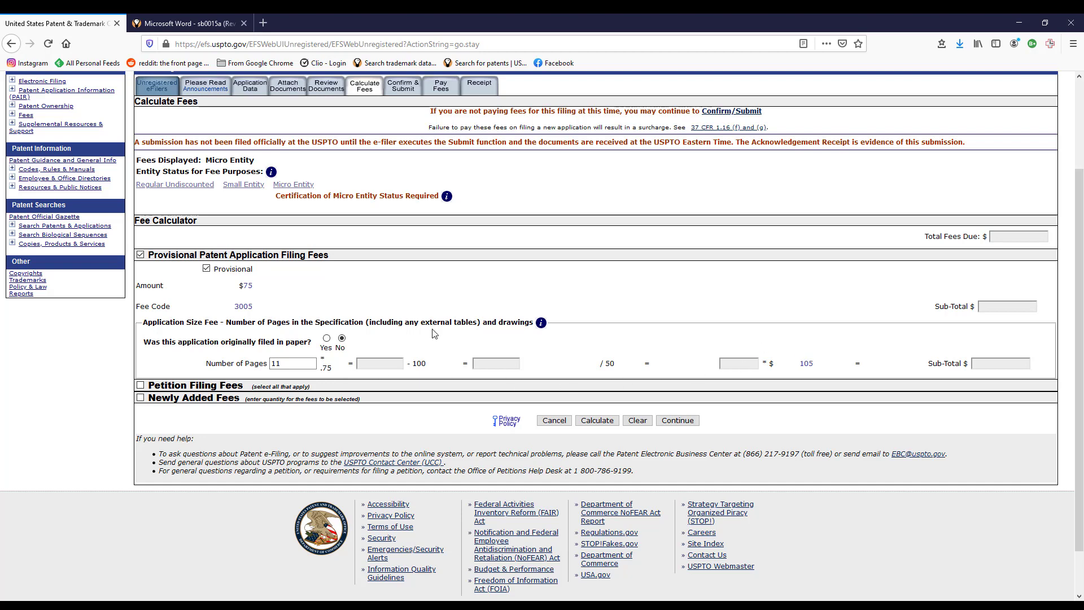
{"action": "left_click", "coordinate": [599, 425]}
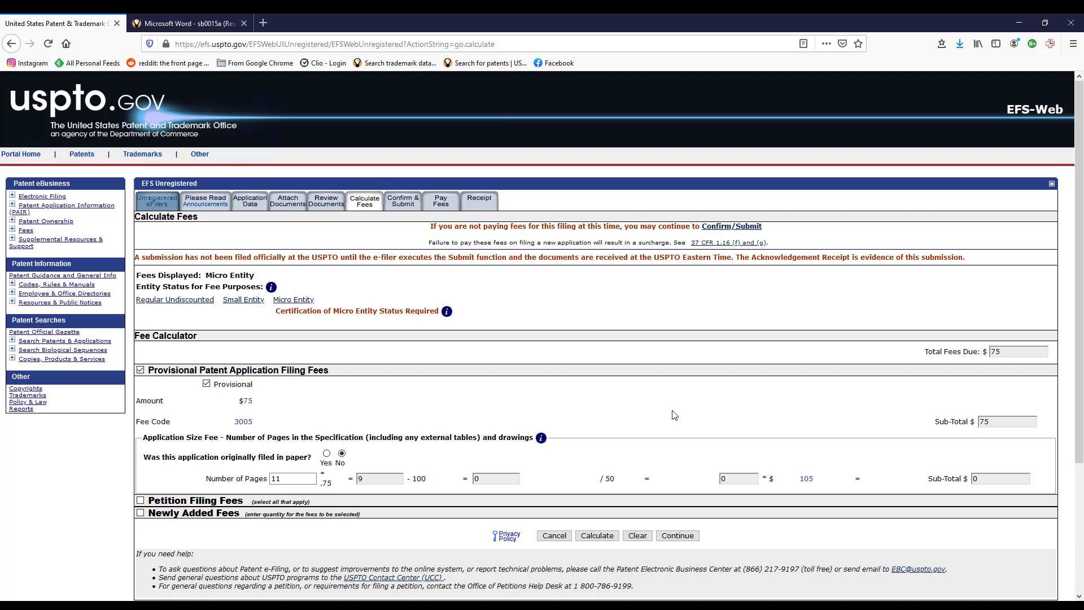
Verify Total Fees Due of $75 and continue to the Confirm & Submit page.
{"action": "scroll", "coordinate": [673, 415], "scroll_direction": "down", "scroll_amount": 2}
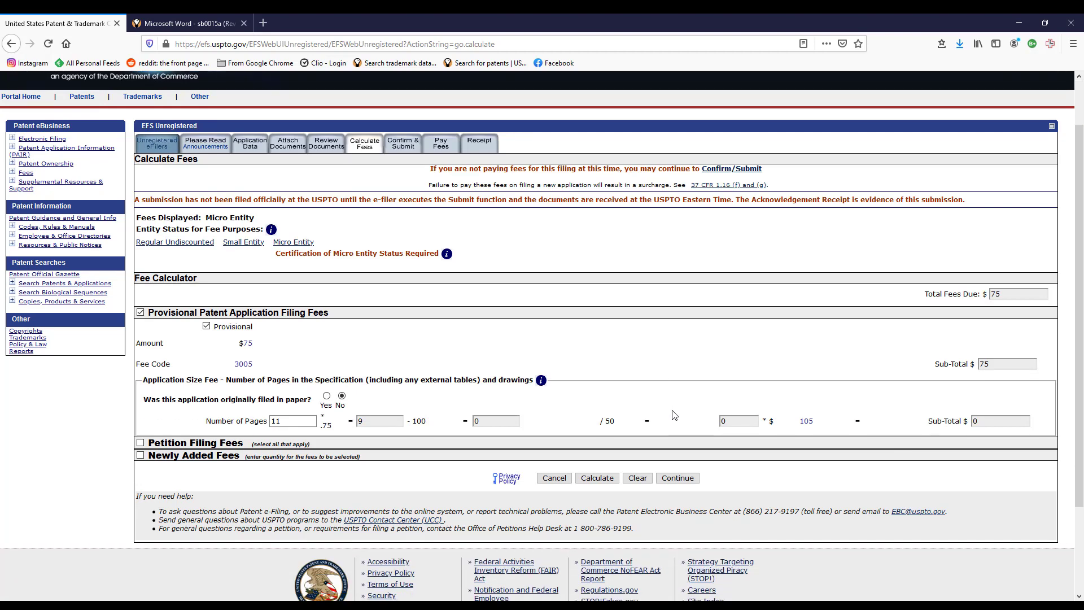
{"action": "scroll", "coordinate": [674, 415], "scroll_direction": "up", "scroll_amount": 2}
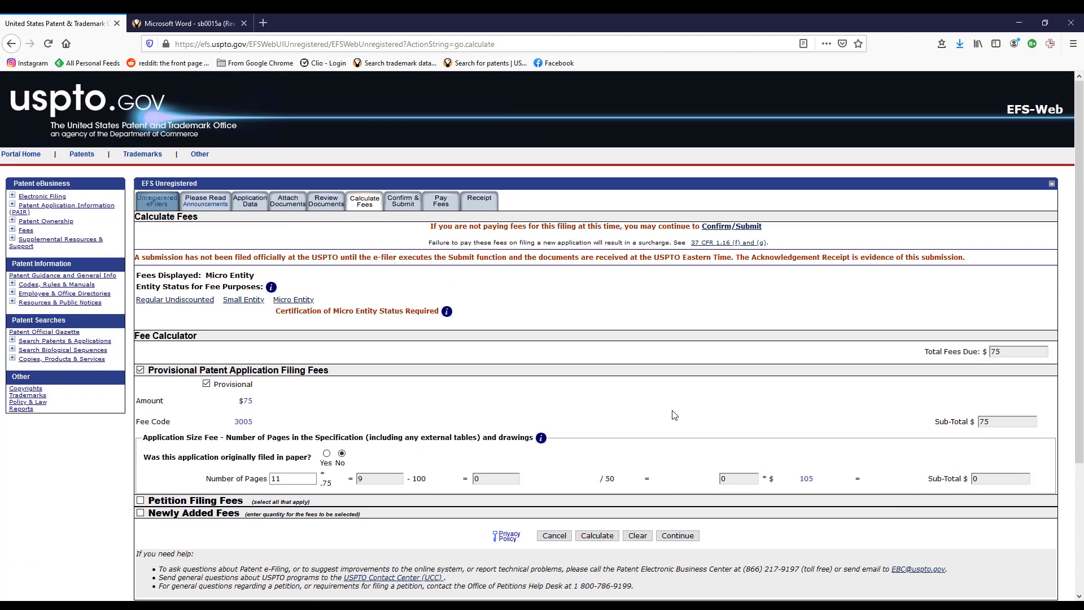
{"action": "scroll", "coordinate": [674, 415], "scroll_direction": "down", "scroll_amount": 6}
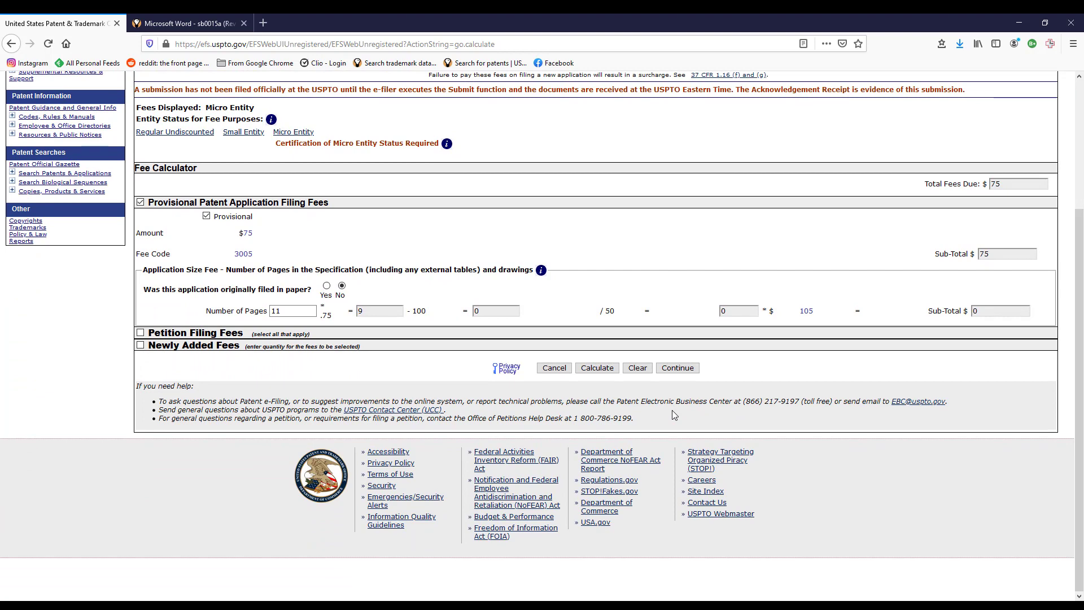
{"action": "left_click", "coordinate": [673, 368]}
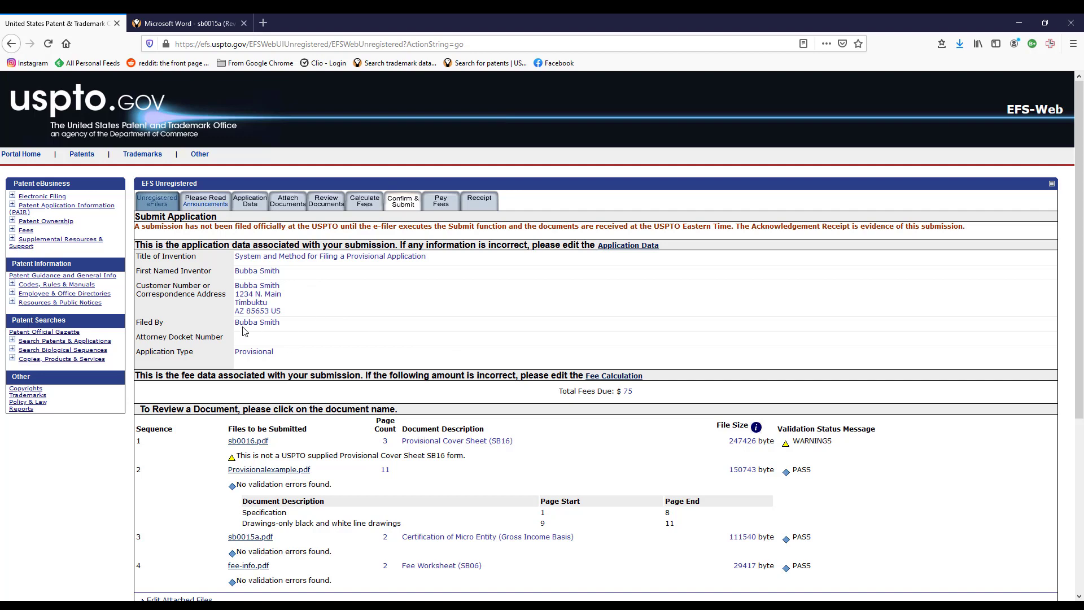
Review the application data, $75 fees and four-file list, then reload the review page.
{"action": "scroll", "coordinate": [660, 298], "scroll_direction": "down", "scroll_amount": 2}
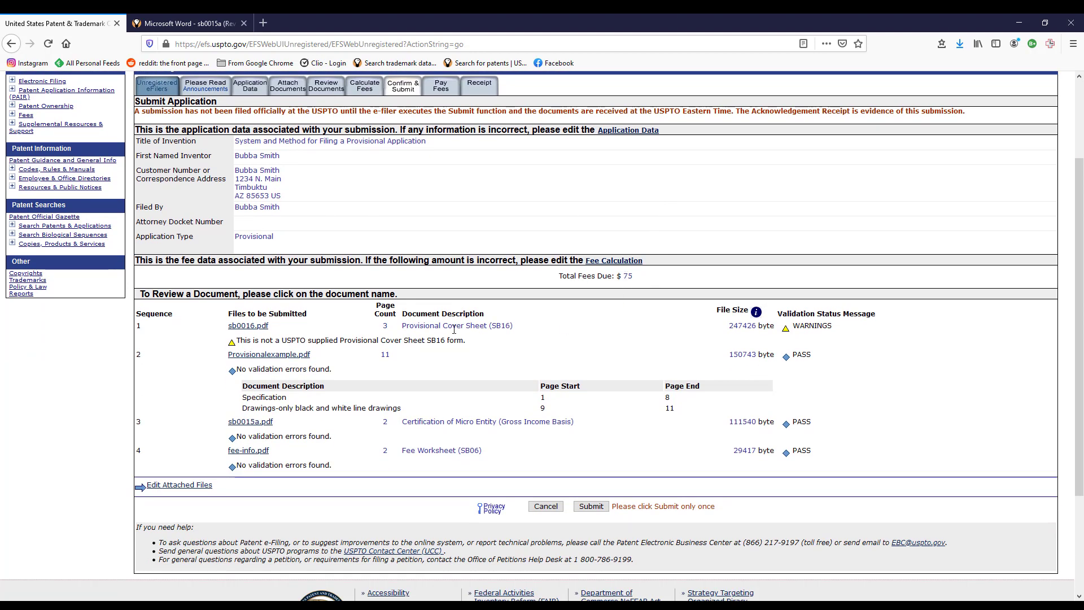
{"action": "scroll", "coordinate": [563, 305], "scroll_direction": "down", "scroll_amount": 2}
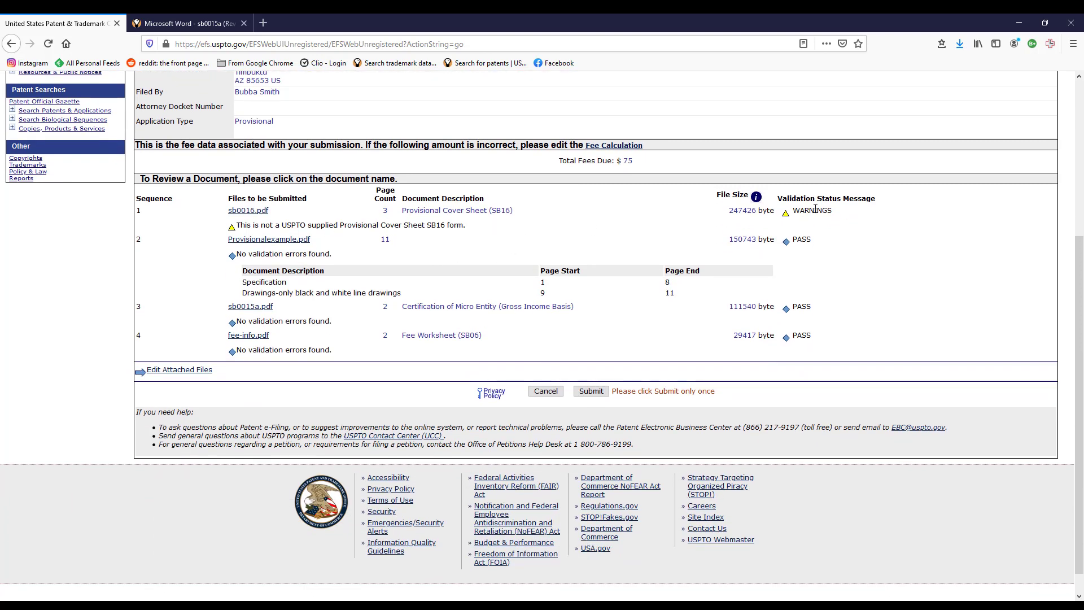
{"action": "scroll", "coordinate": [687, 221], "scroll_direction": "down", "scroll_amount": 1}
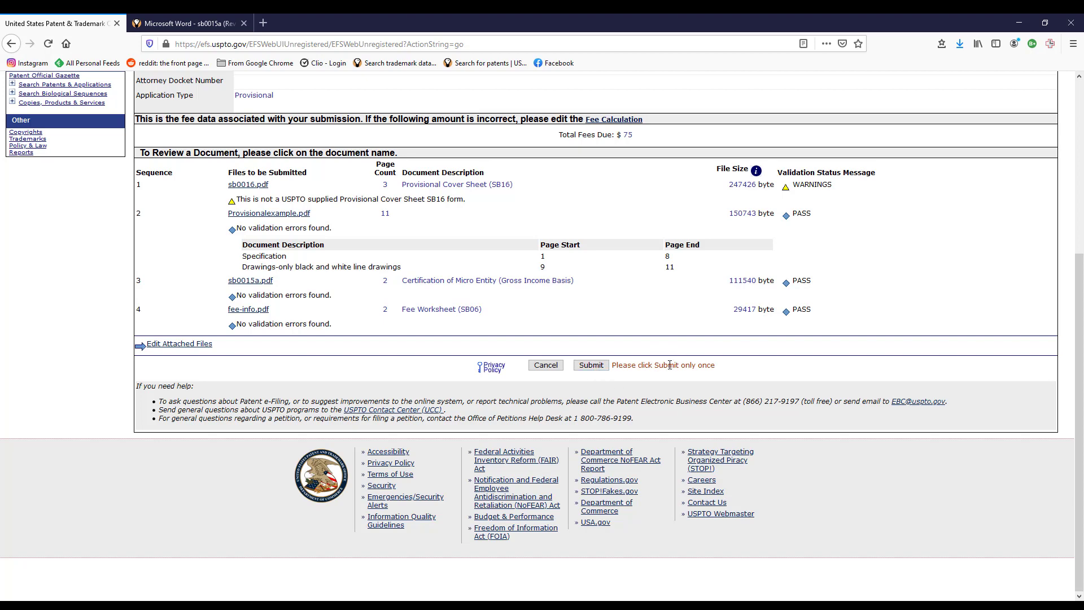
{"action": "scroll", "coordinate": [671, 365], "scroll_direction": "up", "scroll_amount": 5}
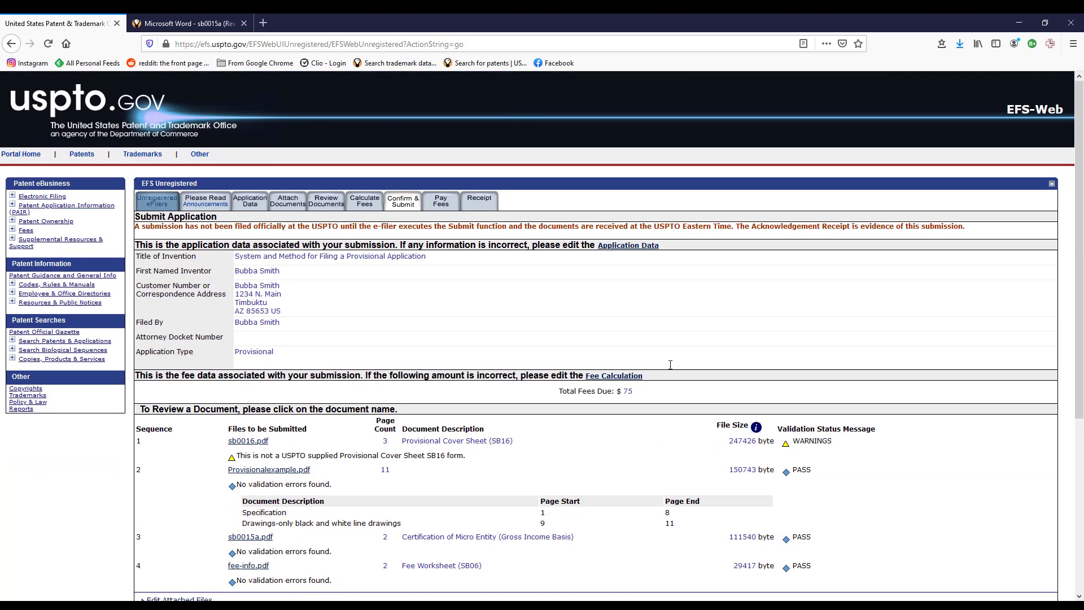
{"action": "scroll", "coordinate": [671, 364], "scroll_direction": "down", "scroll_amount": 2}
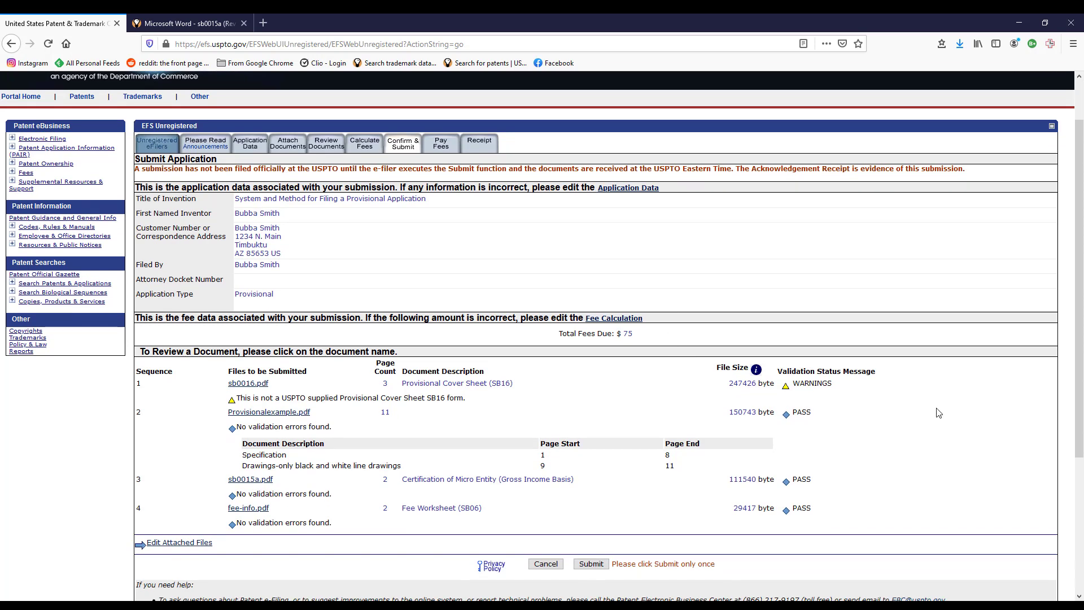
{"action": "scroll", "coordinate": [926, 423], "scroll_direction": "down", "scroll_amount": 2}
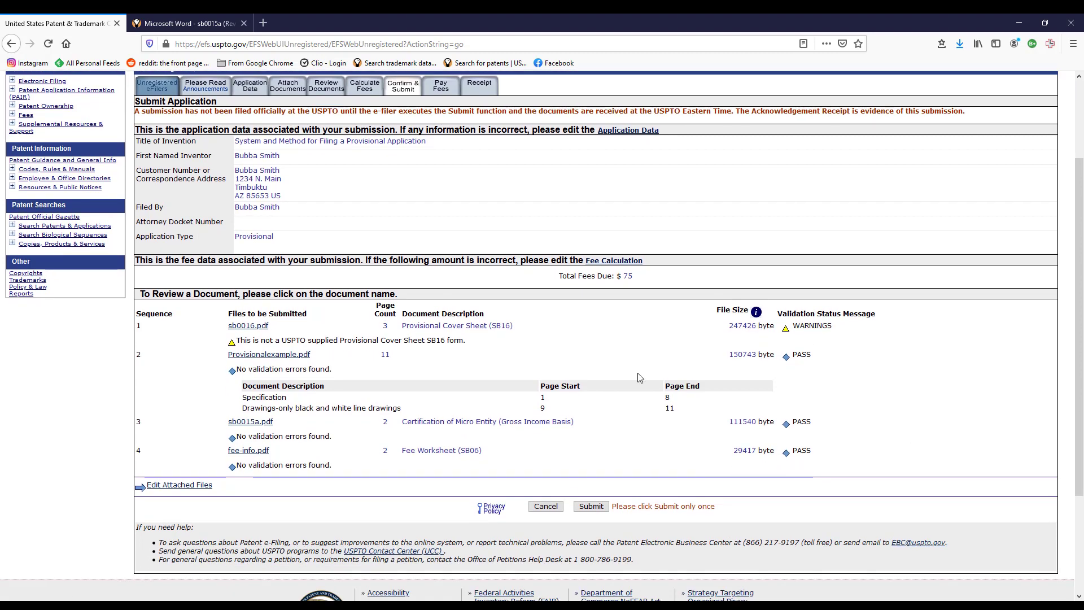
{"action": "scroll", "coordinate": [622, 362], "scroll_direction": "up", "scroll_amount": 4}
{"action": "left_click", "coordinate": [440, 203]}
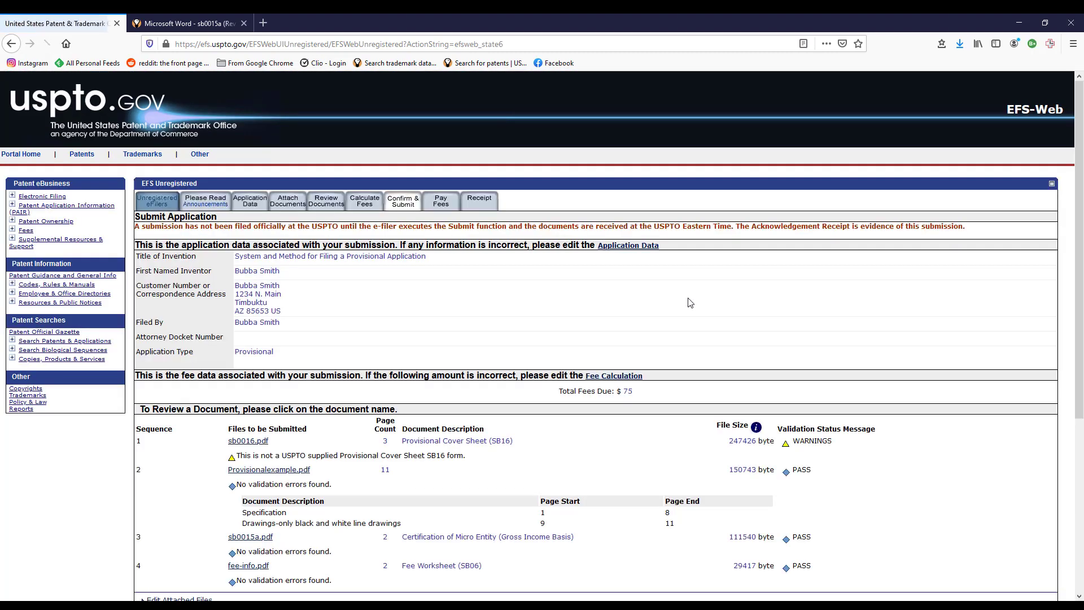
Look over the Submit Application review, including the sb0016.pdf warning, then return to Attach Documents.
{"action": "scroll", "coordinate": [585, 303], "scroll_direction": "down", "scroll_amount": 8}
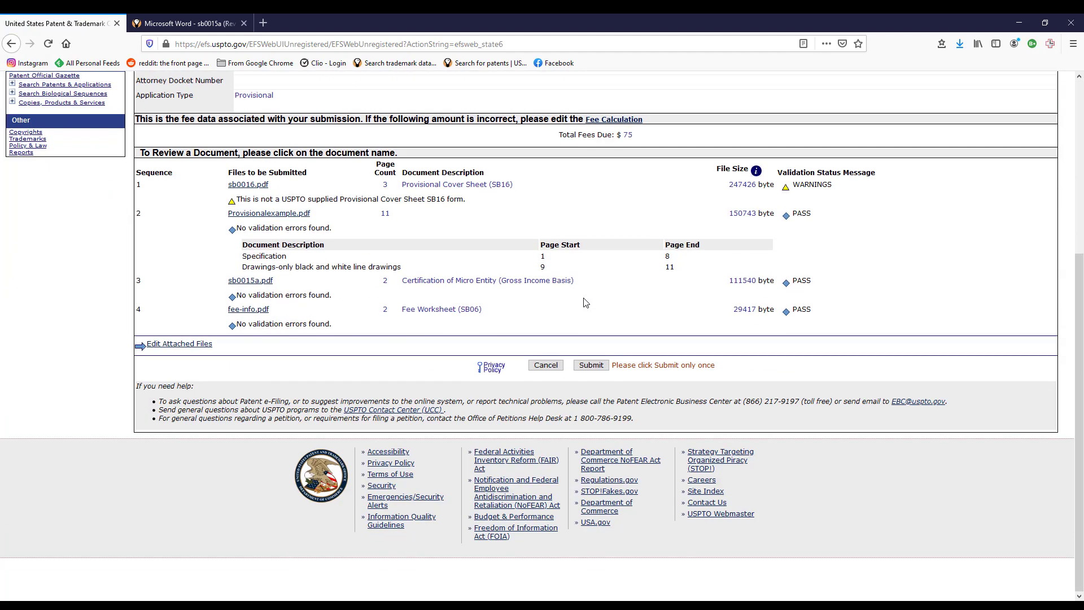
{"action": "scroll", "coordinate": [726, 360], "scroll_direction": "up", "scroll_amount": 8}
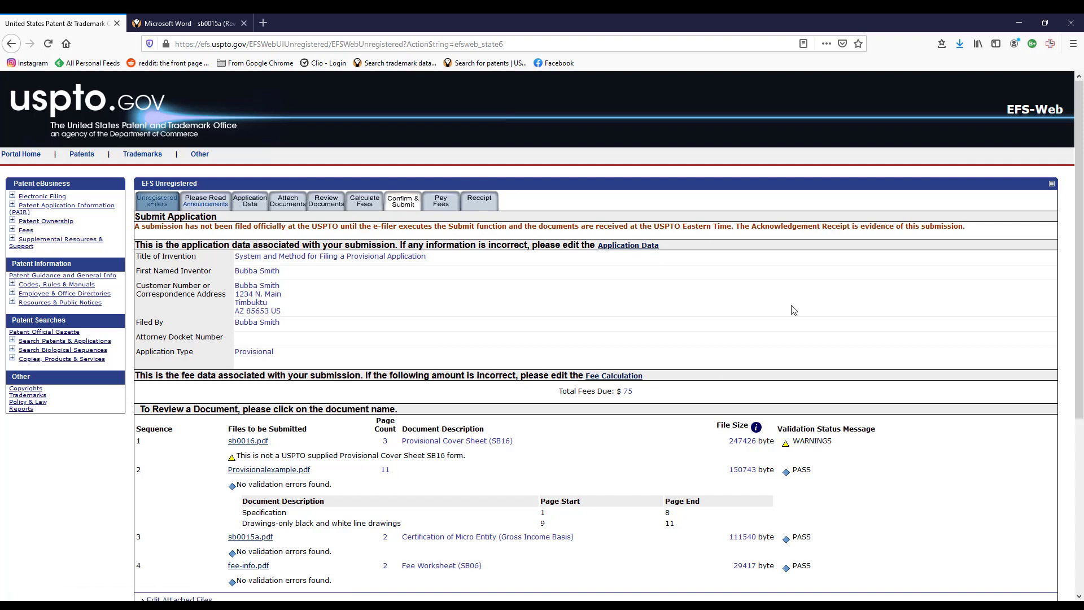
{"action": "scroll", "coordinate": [781, 327], "scroll_direction": "down", "scroll_amount": 5}
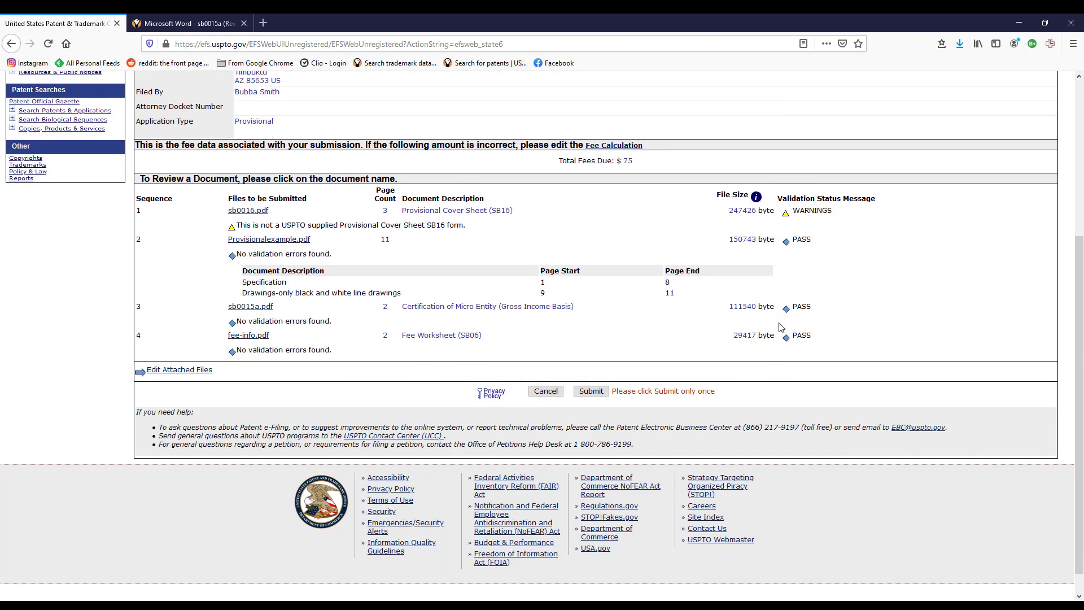
{"action": "scroll", "coordinate": [781, 328], "scroll_direction": "up", "scroll_amount": 5}
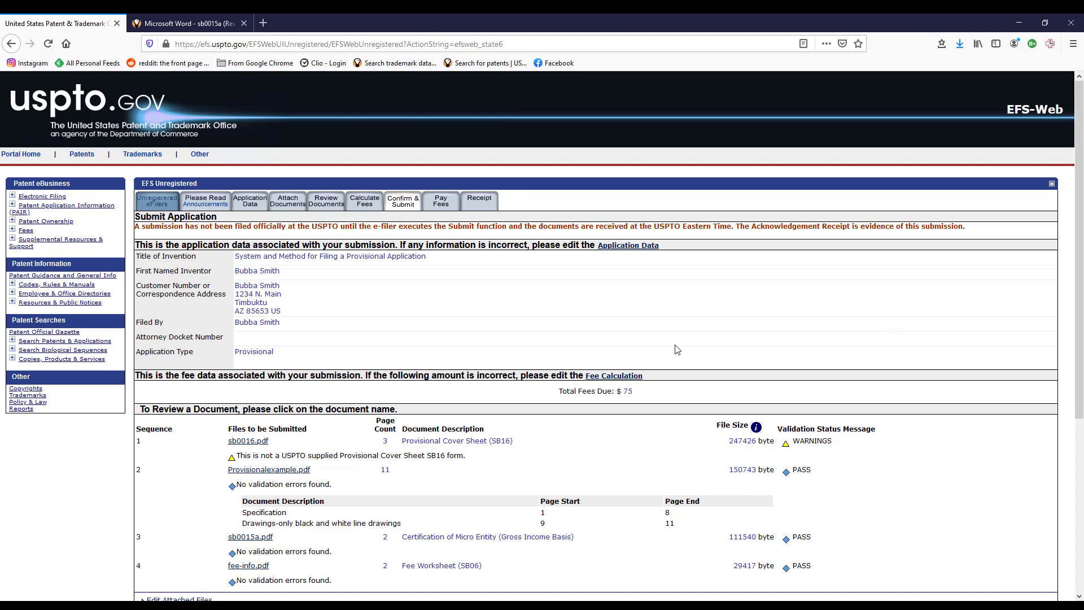
{"action": "scroll", "coordinate": [677, 350], "scroll_direction": "down", "scroll_amount": 2}
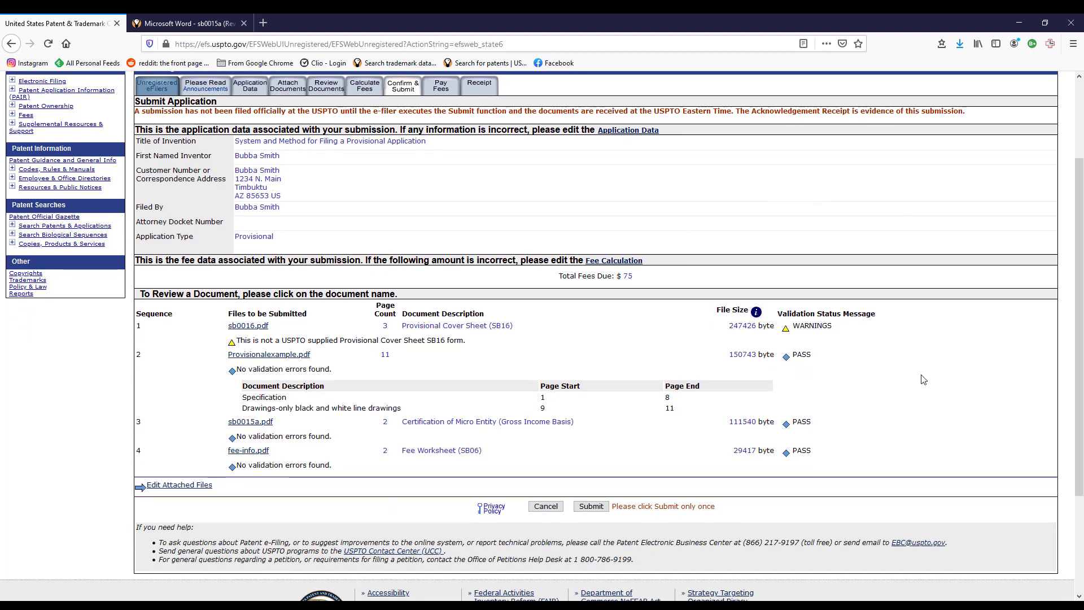
{"action": "scroll", "coordinate": [924, 380], "scroll_direction": "up", "scroll_amount": 2}
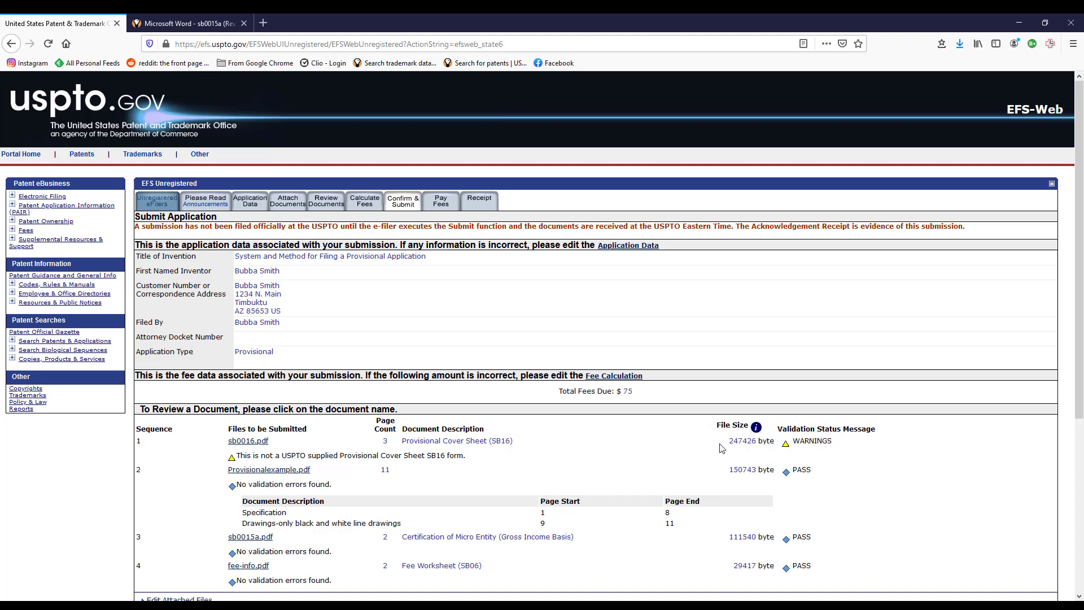
{"action": "left_click", "coordinate": [287, 203]}
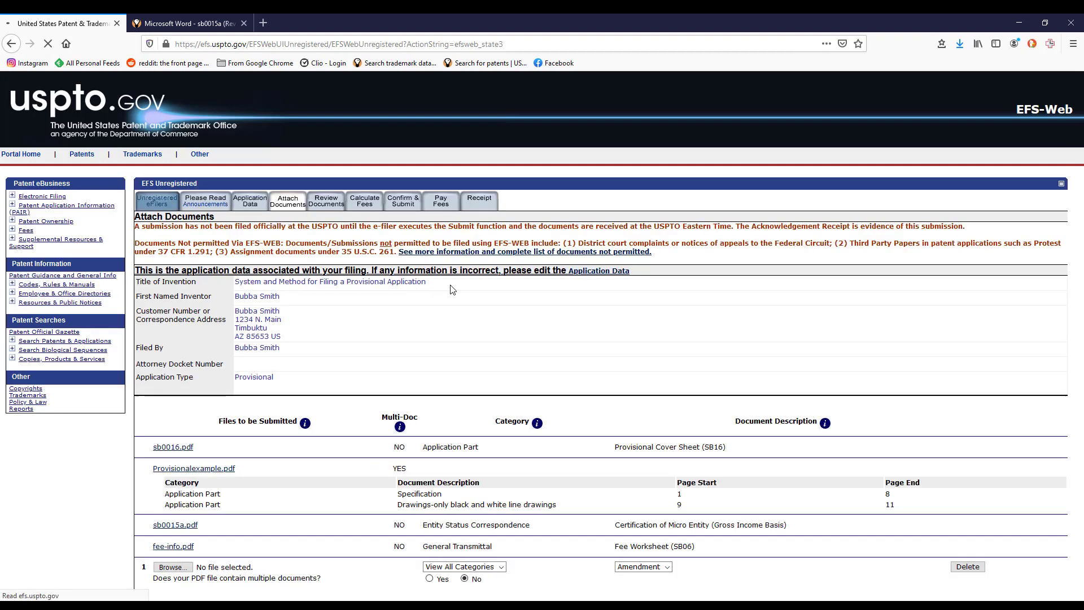
Check the four attached files and their categories, then reopen the Confirm & Submit review.
{"action": "scroll", "coordinate": [693, 413], "scroll_direction": "down", "scroll_amount": 3}
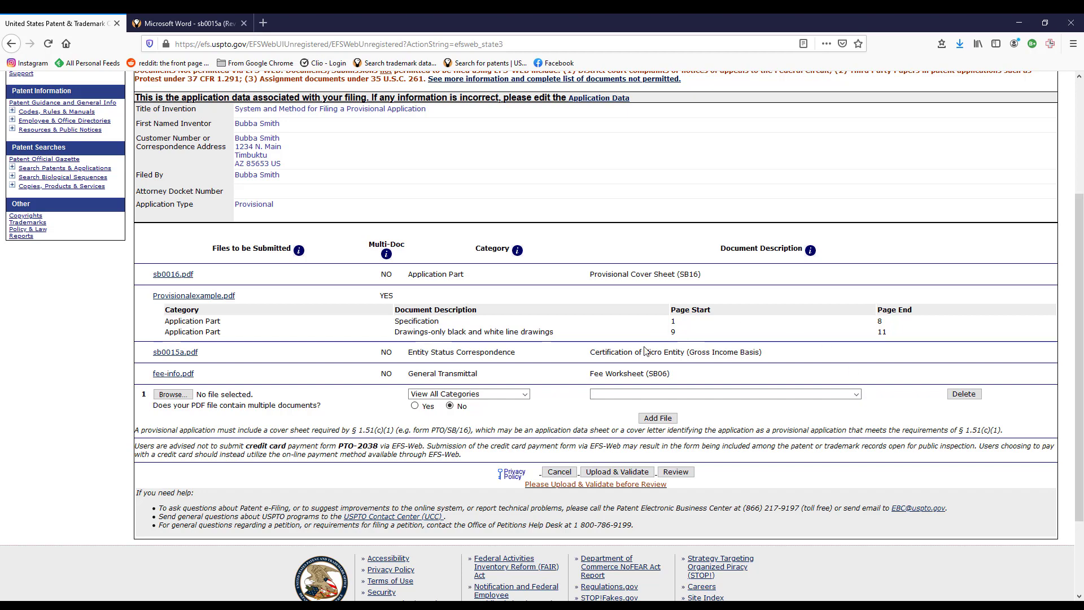
{"action": "scroll", "coordinate": [646, 351], "scroll_direction": "up", "scroll_amount": 3}
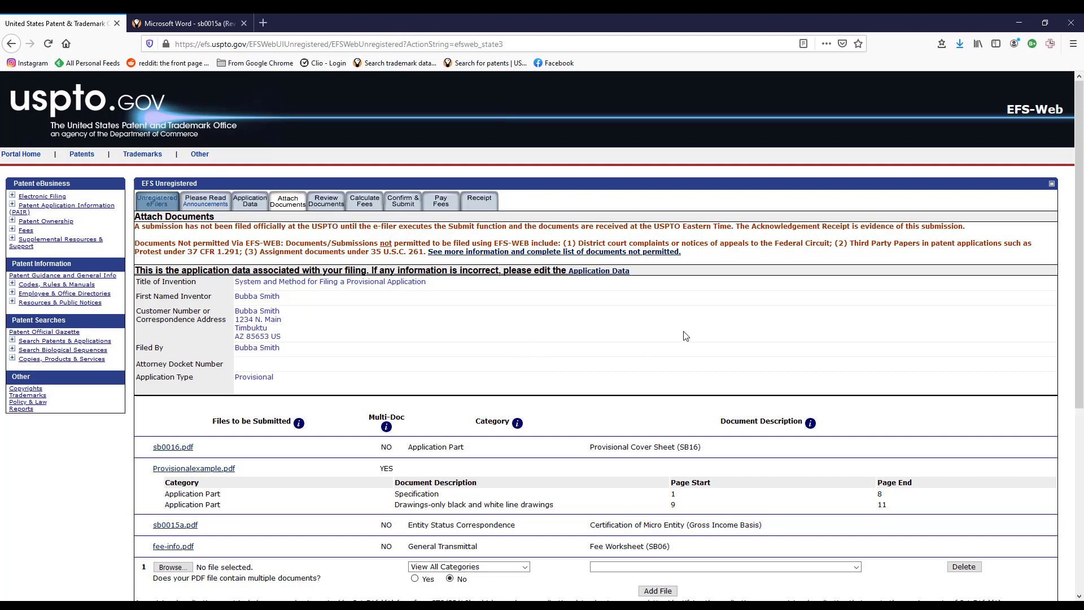
{"action": "left_click", "coordinate": [463, 252]}
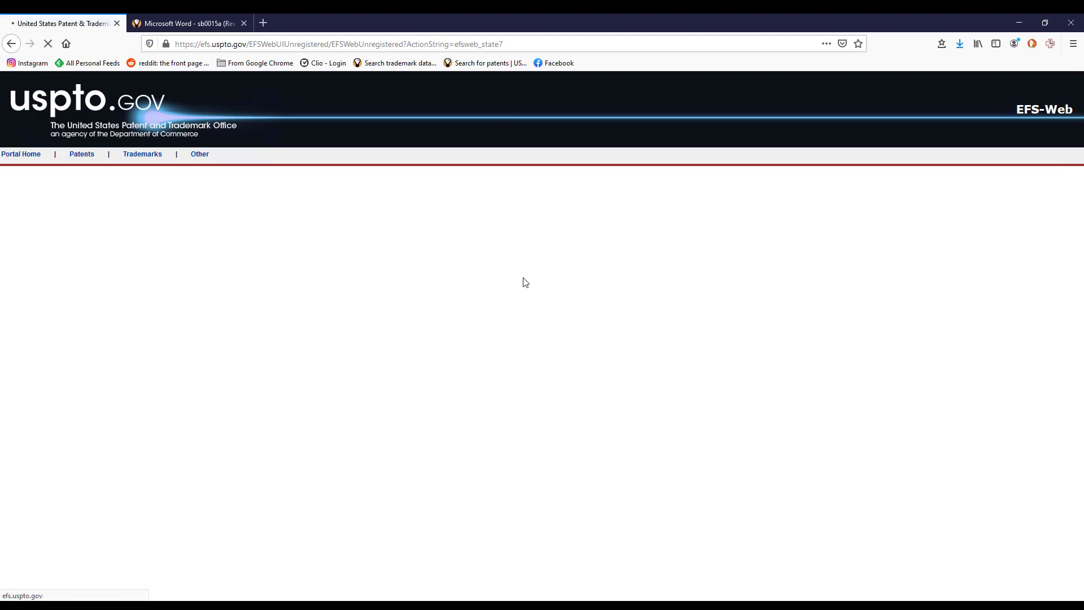
{"action": "scroll", "coordinate": [593, 288], "scroll_direction": "down", "scroll_amount": 10}
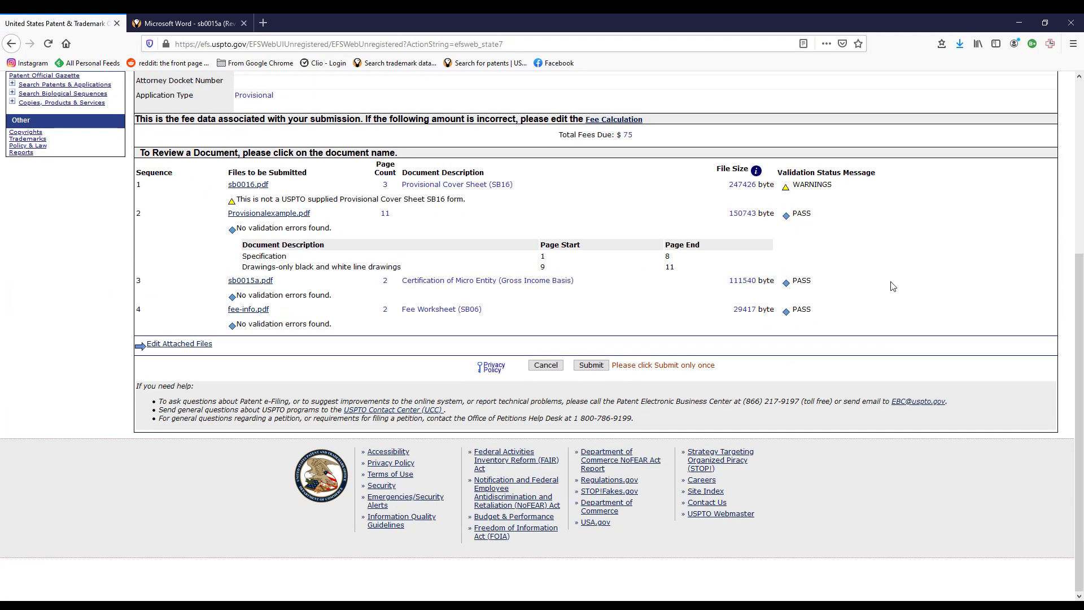